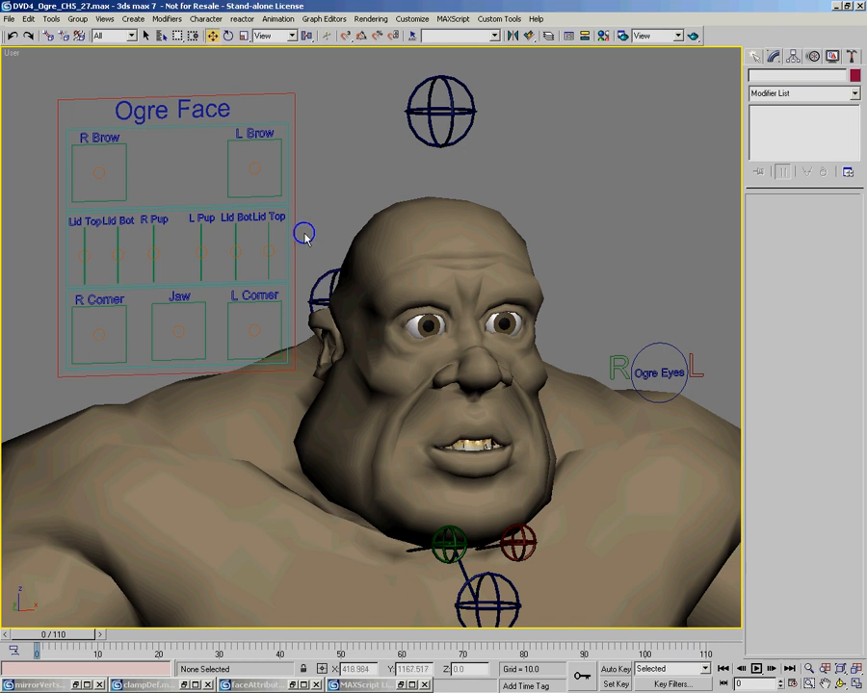
Step: Select the outer frame of the Ogre Face panel to view its presets
click(293, 232)
drag(334, 321, 334, 324)
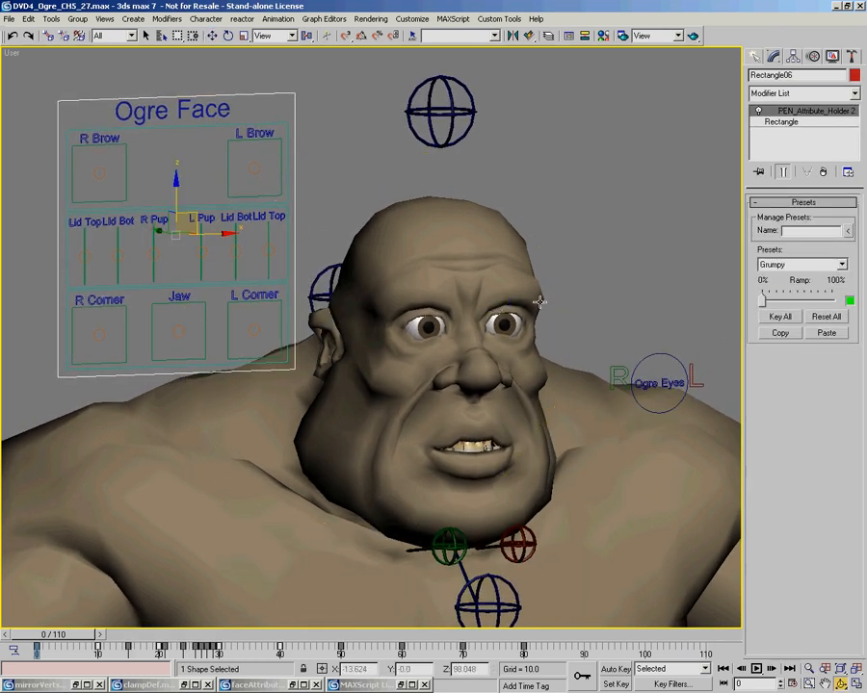
right_click(497, 298)
middle_drag(243, 403, 253, 404)
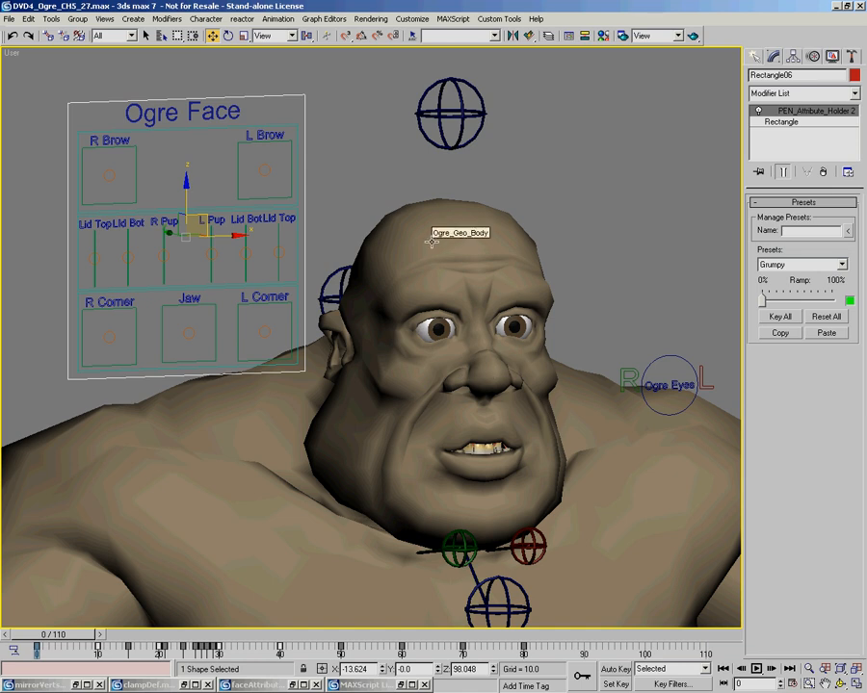
Step: Select the ogre's body mesh to inspect its modifier stack, and deselect it
click(426, 200)
alt+middle_drag(426, 200, 385, 256)
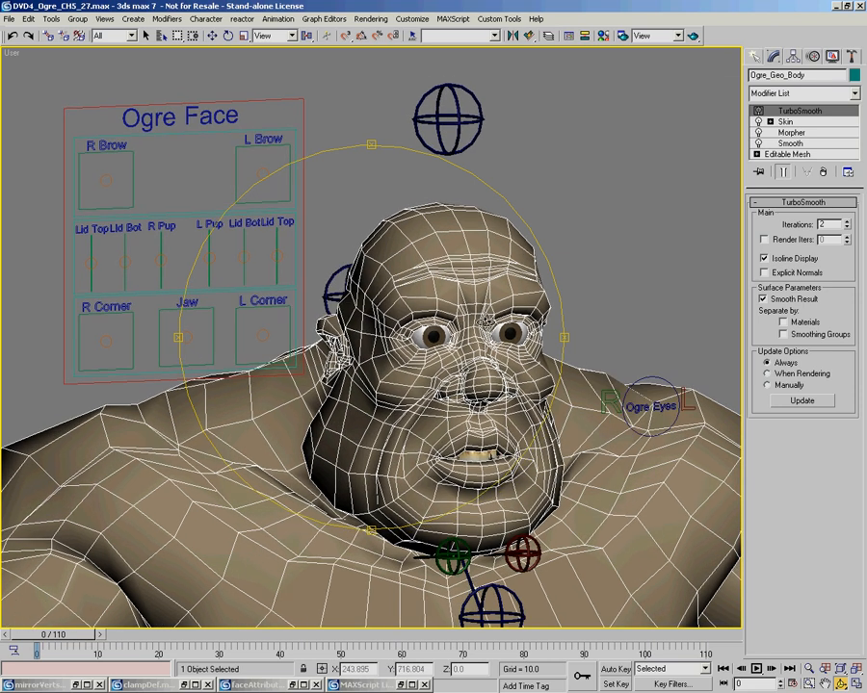
click(618, 235)
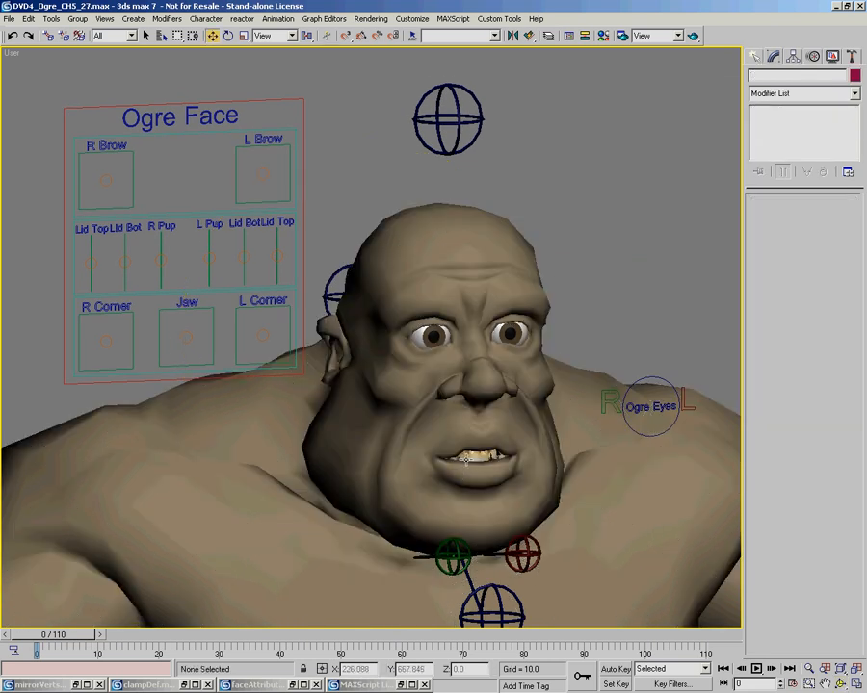
middle_drag(455, 407, 430, 371)
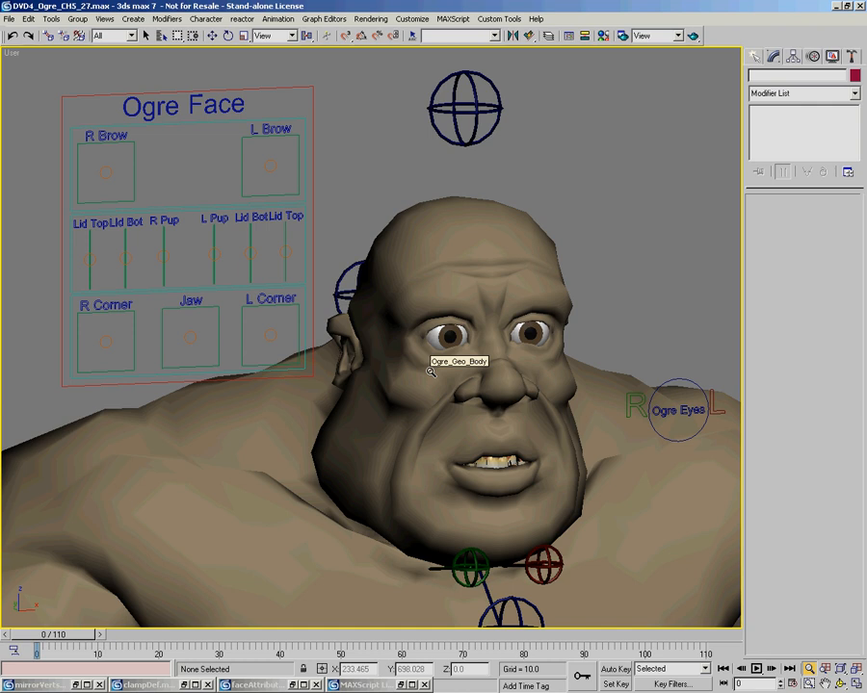
Step: Select the spherical control above the ogre's head to inspect it
key(w)
drag(502, 148, 452, 133)
mouse_move(459, 251)
ctrl+alt+middle_down()
mouse_move(448, 248)
mouse_move(472, 268)
mouse_move(456, 259)
ctrl+alt+middle_up()
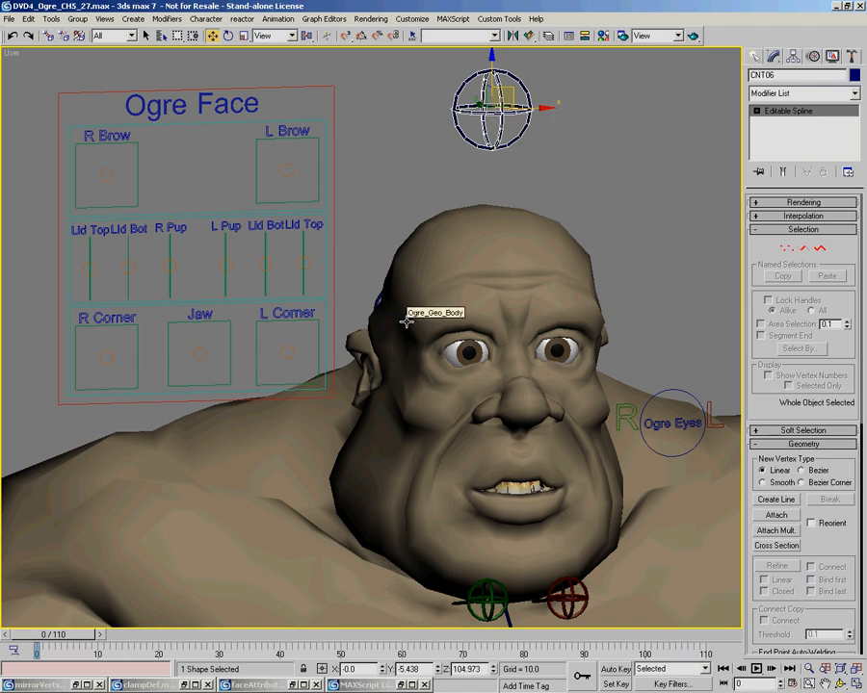
ctrl+alt+middle_drag(405, 322, 395, 299)
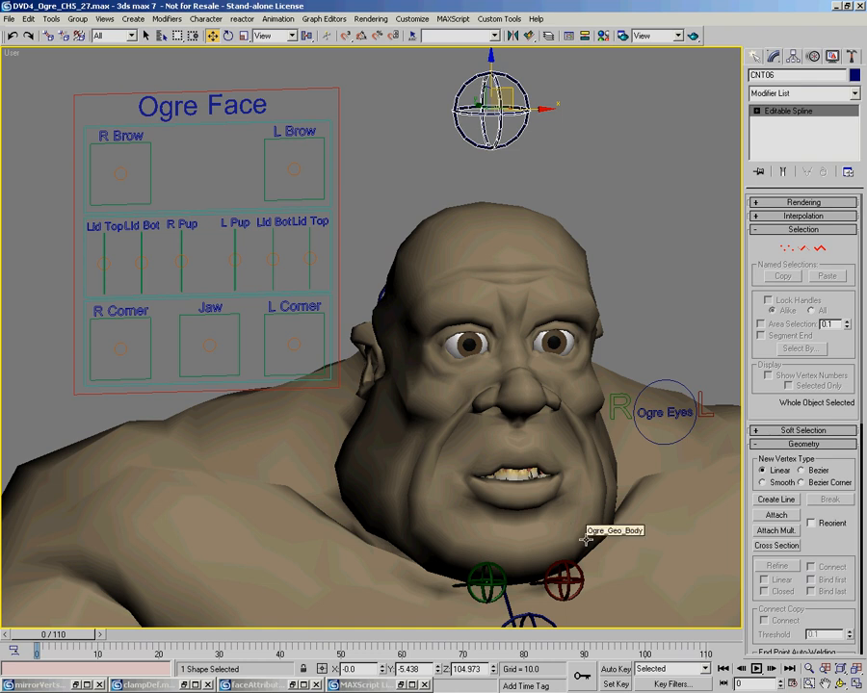
middle_drag(572, 547, 411, 383)
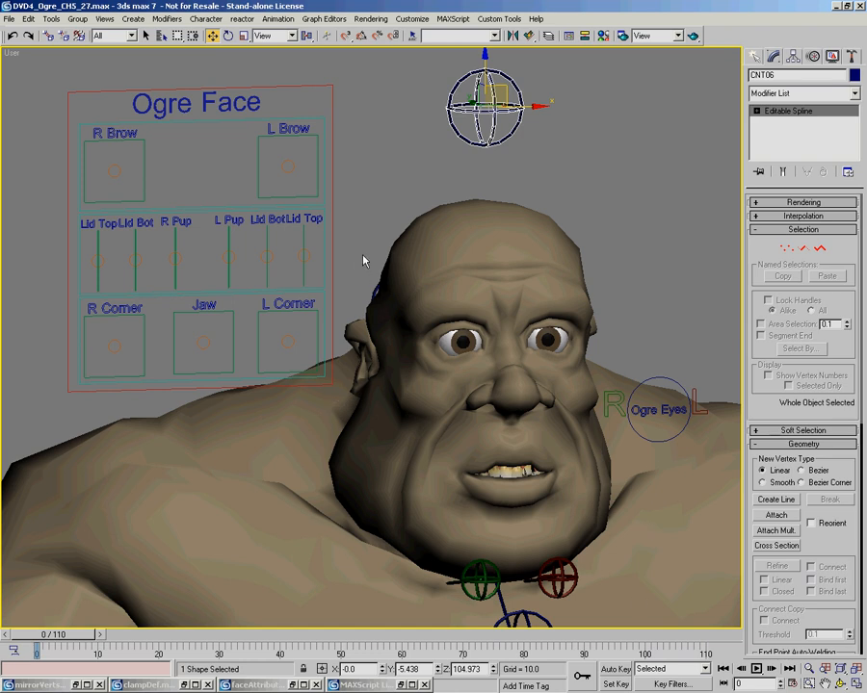
scroll(556, 508, up, 1)
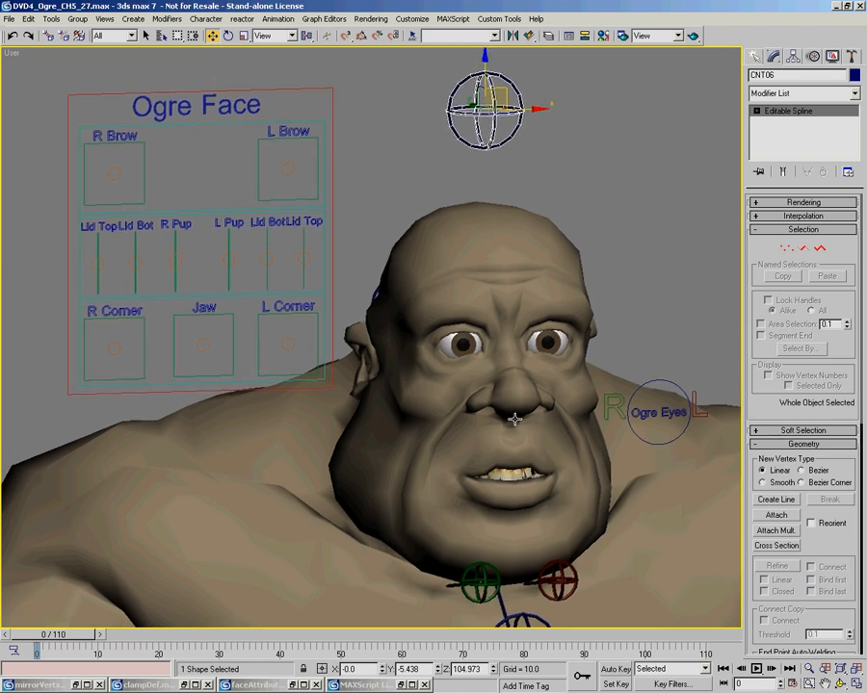
scroll(516, 412, up, 1)
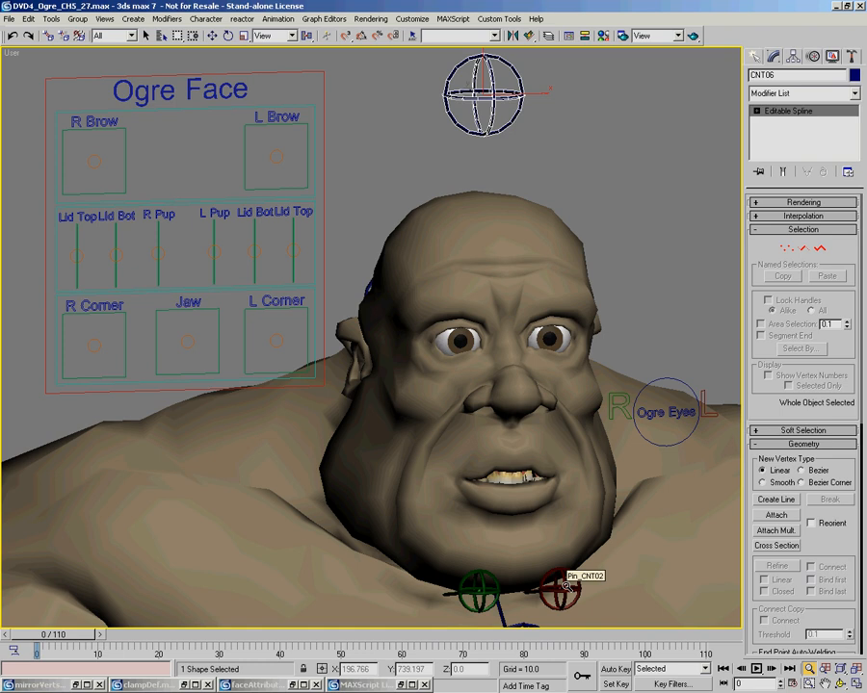
middle_drag(537, 483, 553, 478)
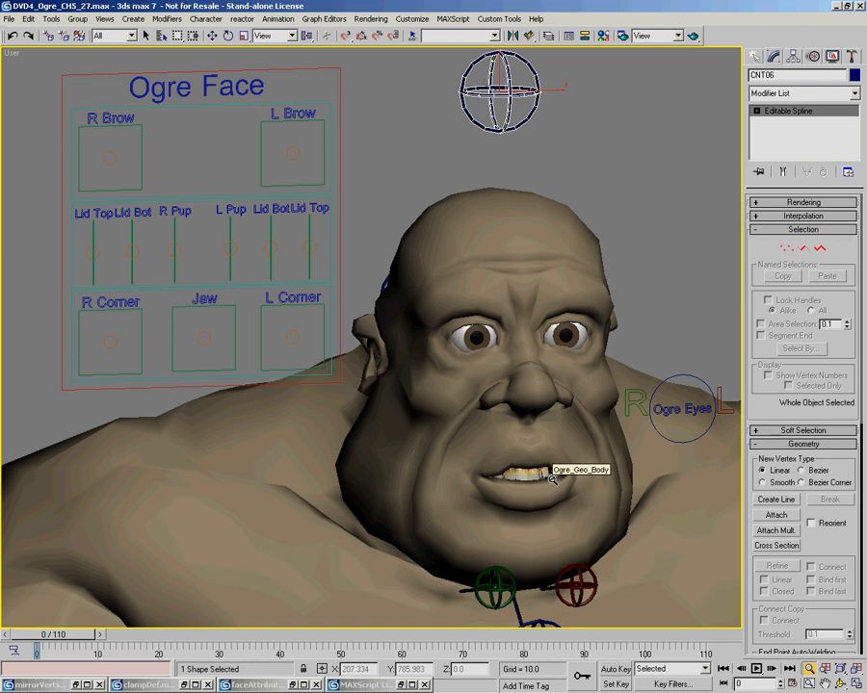
Step: Examine the channel list of the body mesh's Morpher modifier, and clear the selection
right_click(523, 201)
click(595, 214)
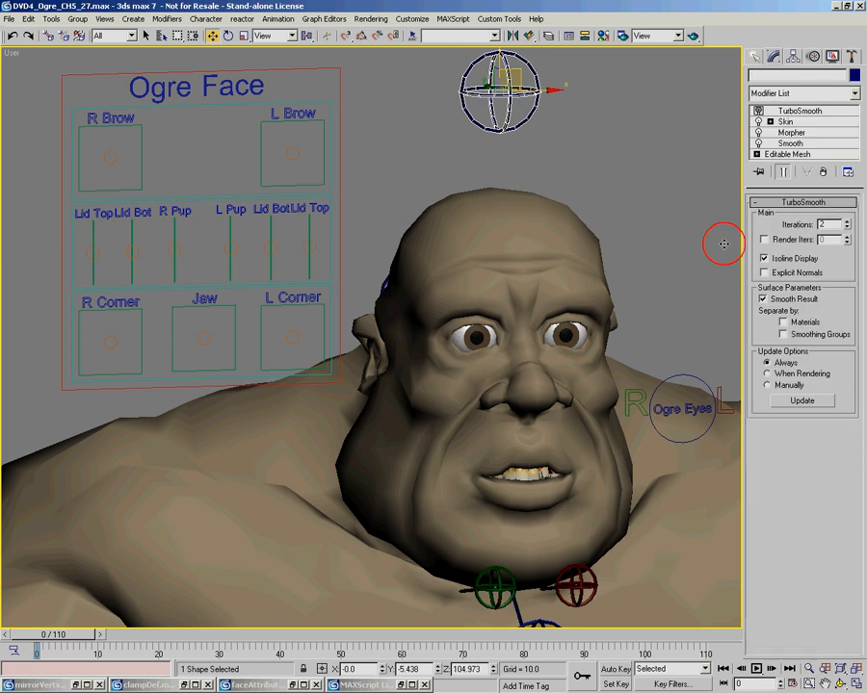
click(791, 132)
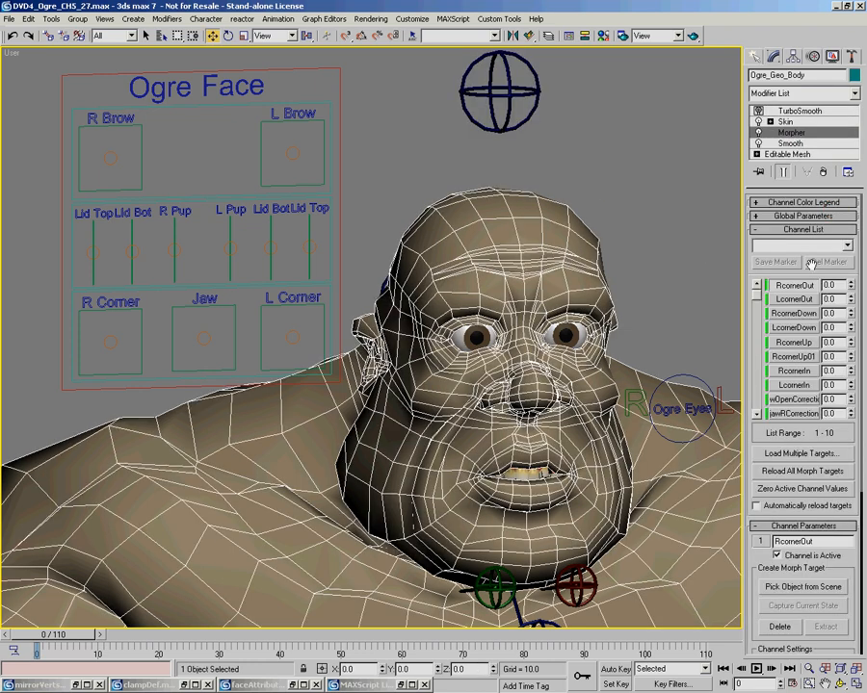
click(617, 181)
middle_drag(627, 349, 605, 347)
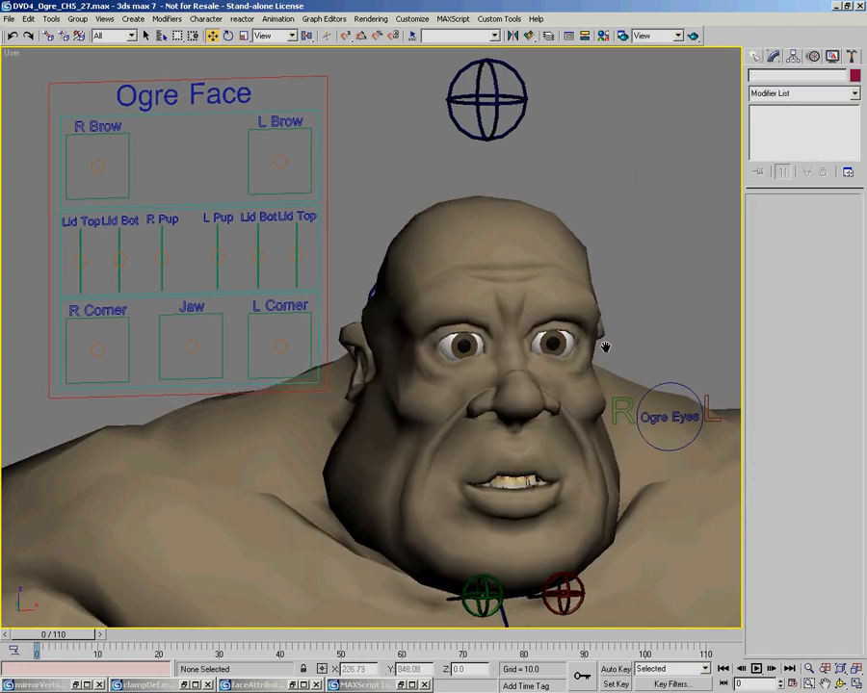
click(499, 225)
middle_drag(499, 225, 485, 221)
alt+middle_drag(459, 375, 482, 449)
scroll(462, 375, down, 1)
key(w)
click(658, 293)
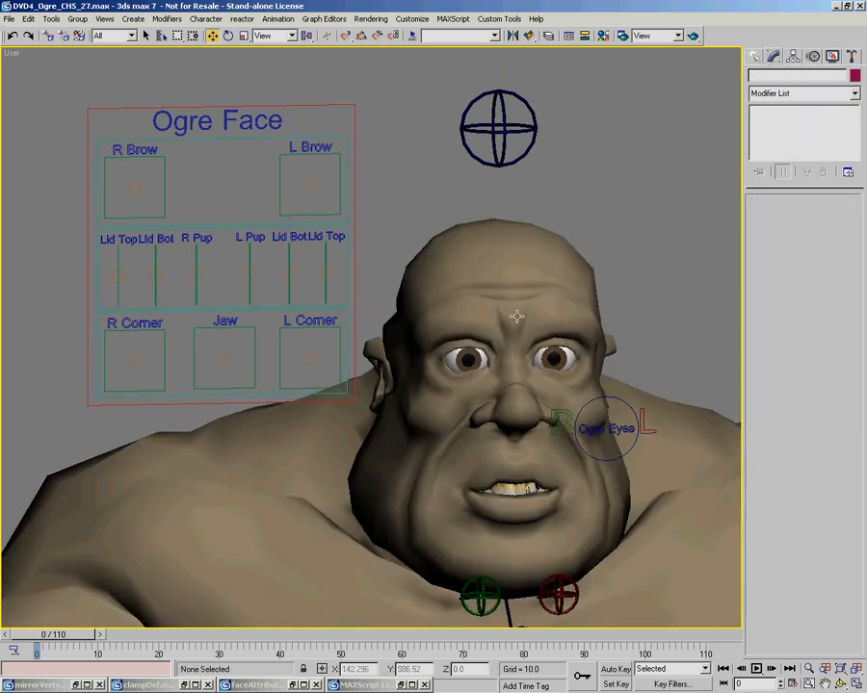
middle_drag(578, 308, 571, 294)
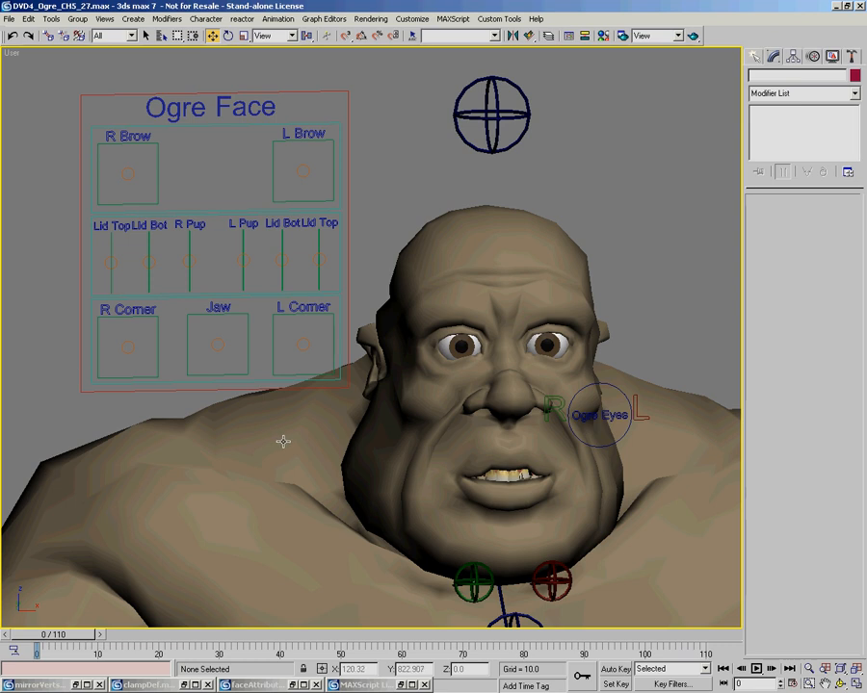
middle_drag(511, 344, 498, 341)
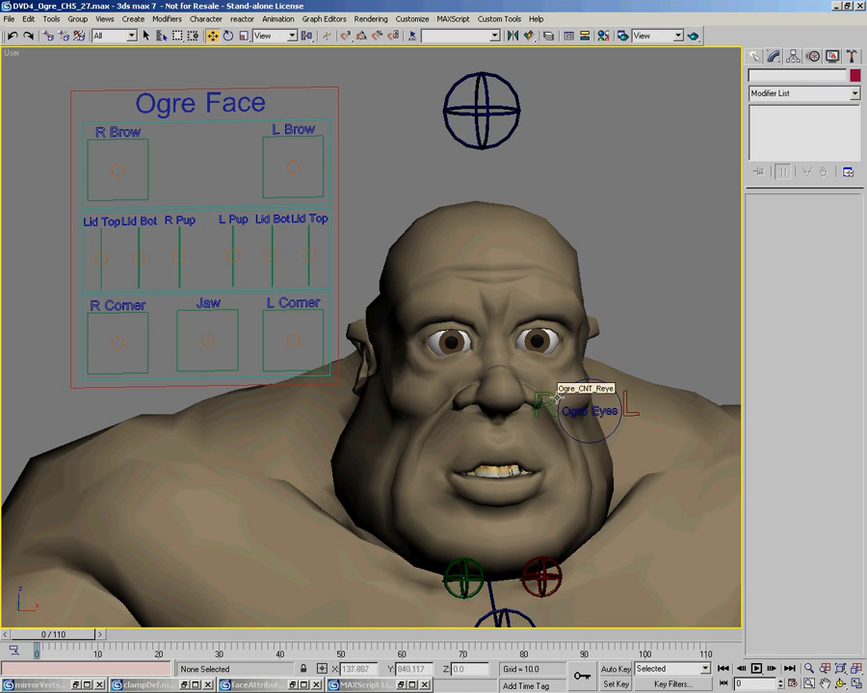
middle_drag(413, 287, 475, 295)
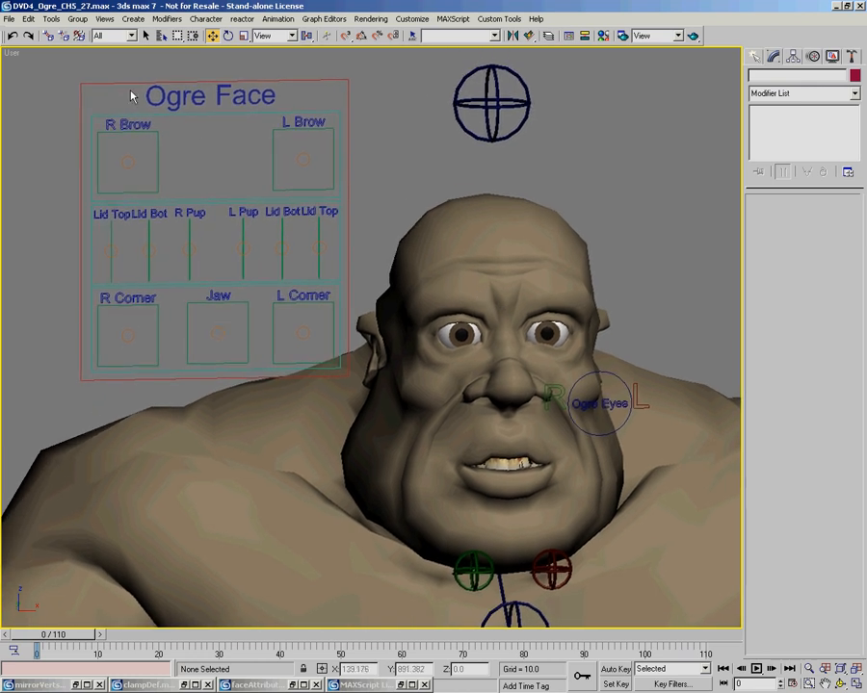
Step: Try out the Jaw control of the Ogre Face panel by shifting it towards L Corner, and undo the move
click(220, 334)
alt+middle_drag(325, 349, 306, 327)
key(w)
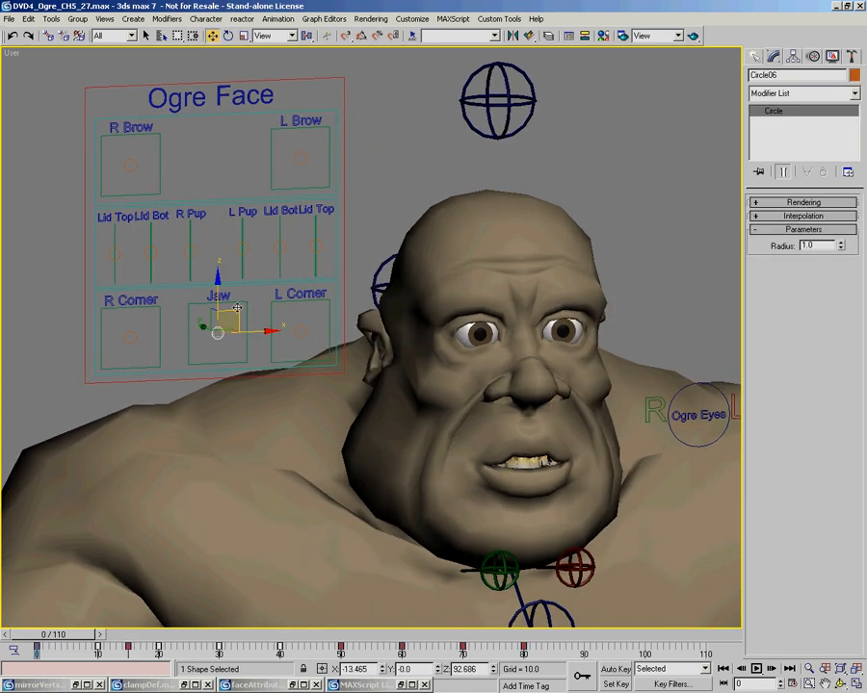
mouse_move(237, 308)
mouse_down()
mouse_move(242, 304)
mouse_move(218, 322)
mouse_move(240, 330)
mouse_move(244, 304)
mouse_move(230, 306)
mouse_move(220, 333)
mouse_move(246, 300)
mouse_move(228, 304)
mouse_up()
middle_drag(314, 267, 307, 275)
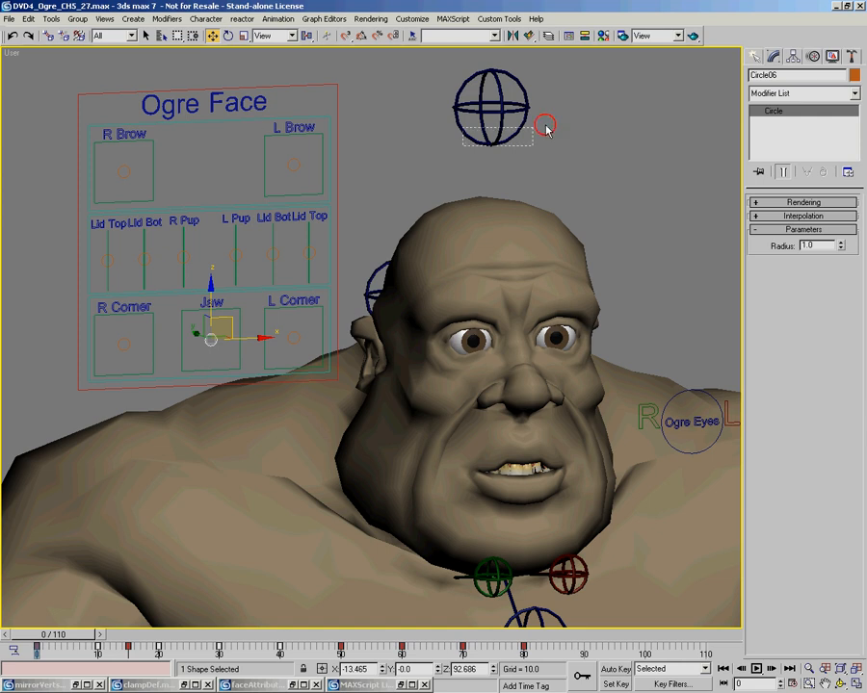
click(463, 137)
click(390, 172)
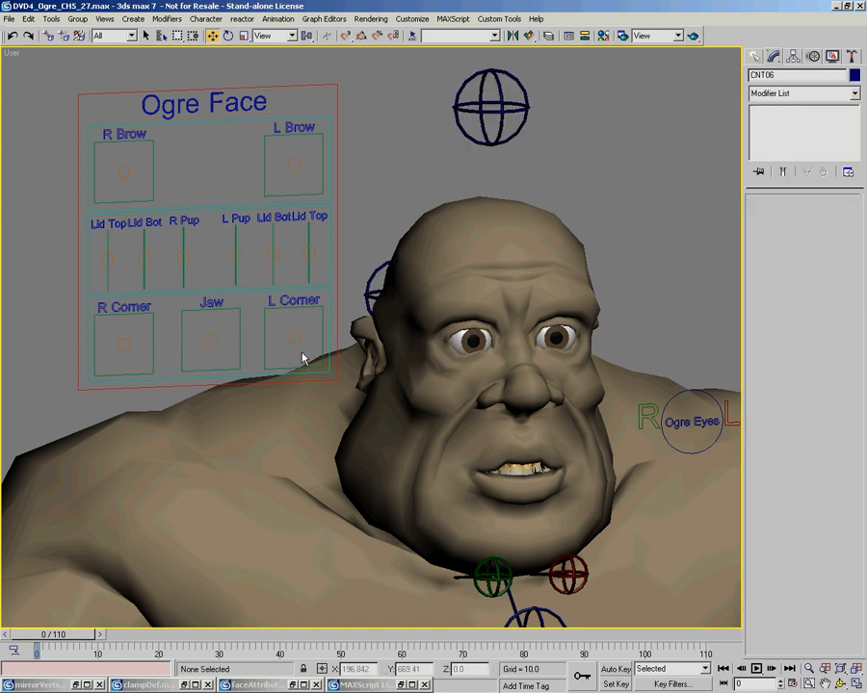
click(216, 339)
mouse_move(255, 324)
mouse_down()
mouse_move(238, 343)
mouse_move(272, 360)
mouse_move(261, 310)
mouse_move(254, 315)
mouse_up()
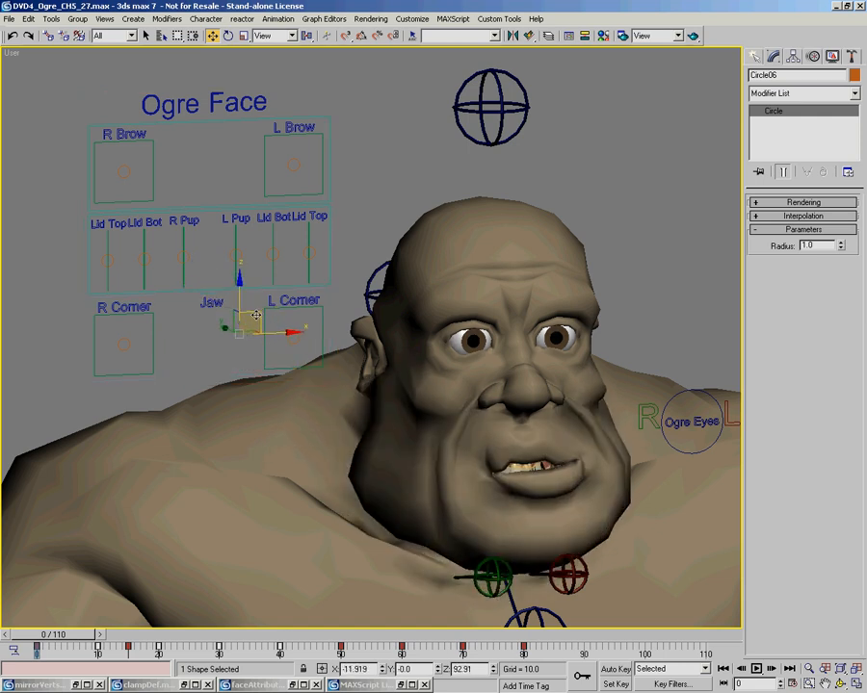
key(ctrl+z)
Step: Try moving the R Corner and L Corner controls within the face panel, cancelling each move
drag(131, 344, 185, 334)
right_click(186, 334)
mouse_move(294, 334)
mouse_down()
mouse_move(302, 316)
mouse_move(339, 299)
mouse_move(332, 321)
mouse_move(279, 333)
mouse_up()
right_click(280, 334)
drag(129, 330, 173, 345)
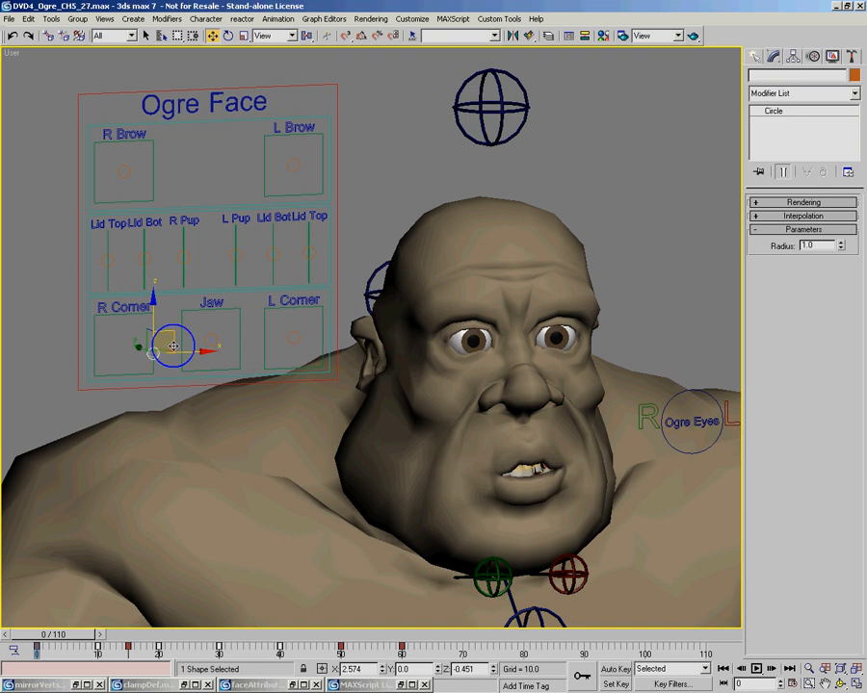
right_click(173, 345)
Step: Pose a lopsided open mouth with the Jaw control low in its box, R Corner at the upper edge and L Corner at the lower edge
drag(92, 321, 309, 358)
drag(220, 324, 128, 318)
click(115, 347)
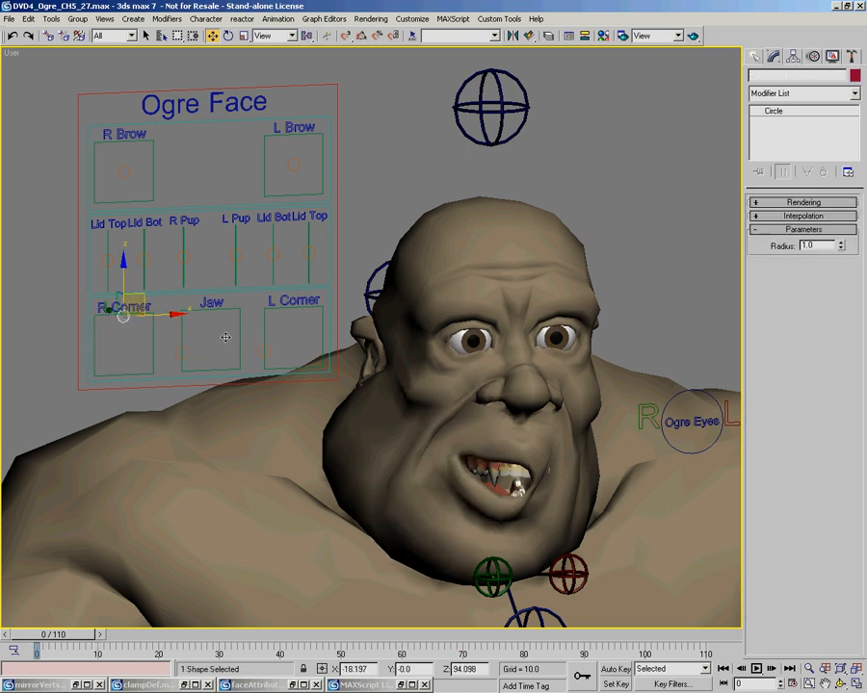
click(270, 347)
drag(270, 347, 290, 367)
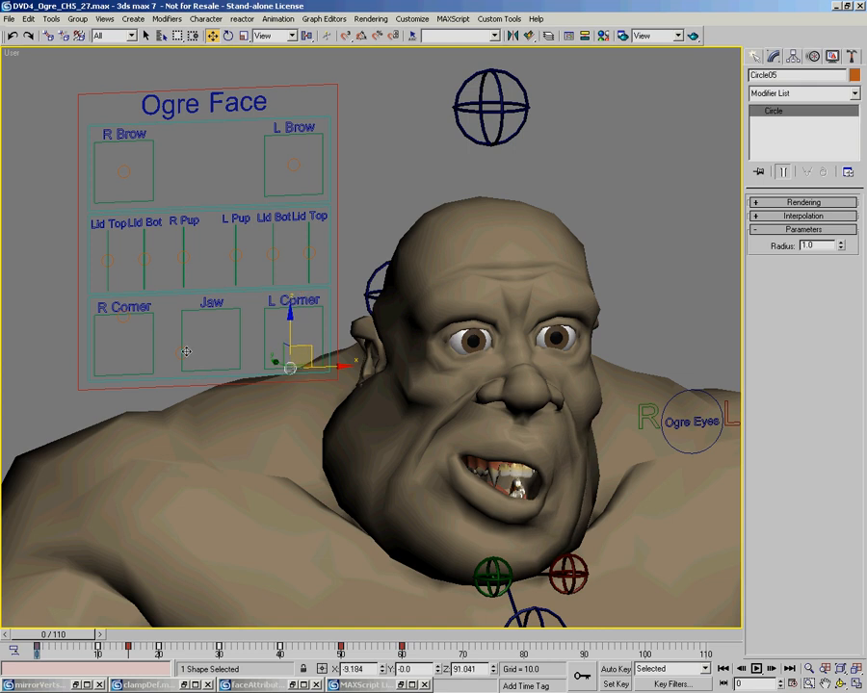
Step: Close the jaw by raising the Jaw control, and place the R Corner and L Corner controls in the lower-right corners of their boxes
drag(186, 350, 206, 324)
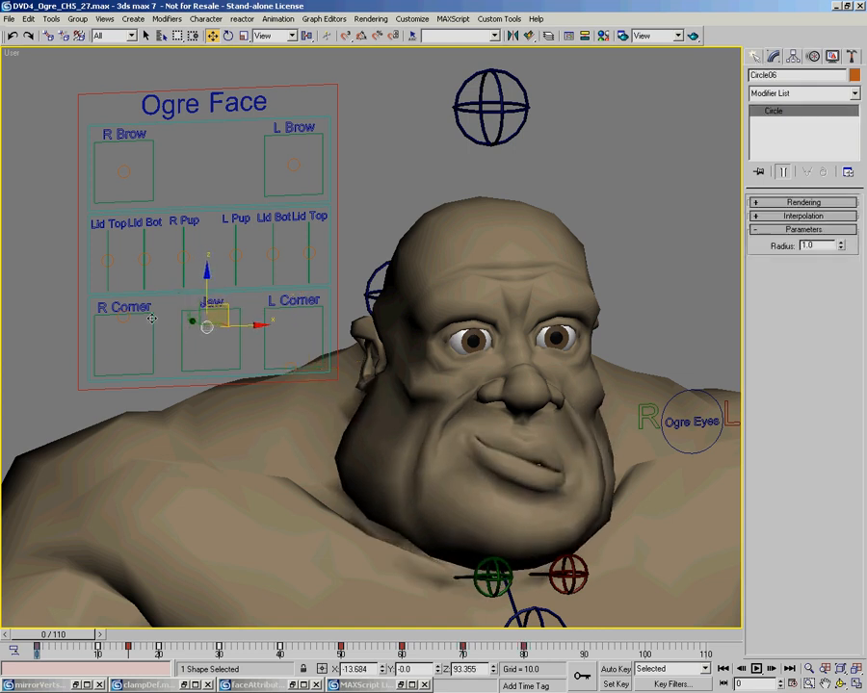
drag(126, 318, 160, 387)
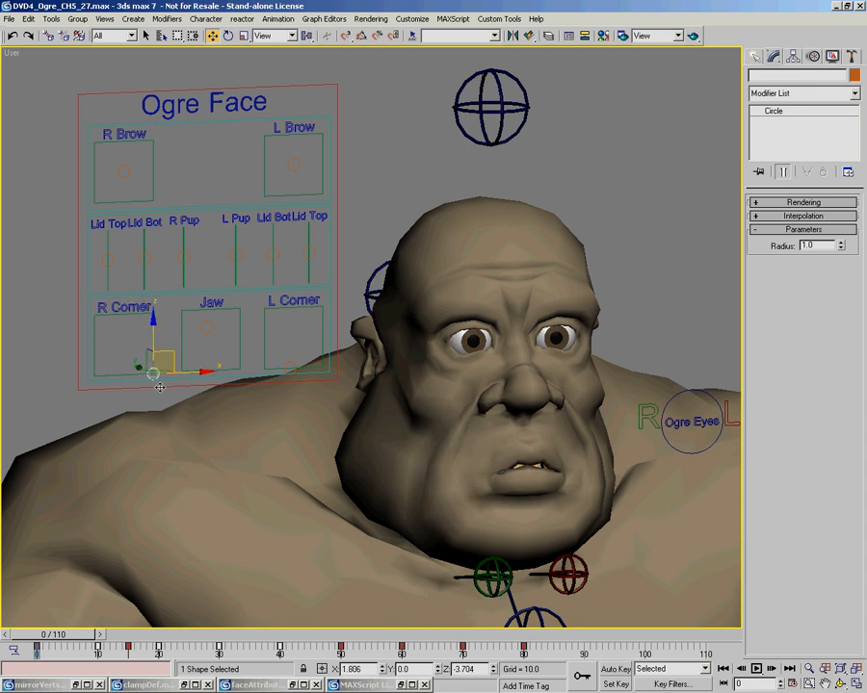
click(290, 366)
drag(290, 362, 363, 357)
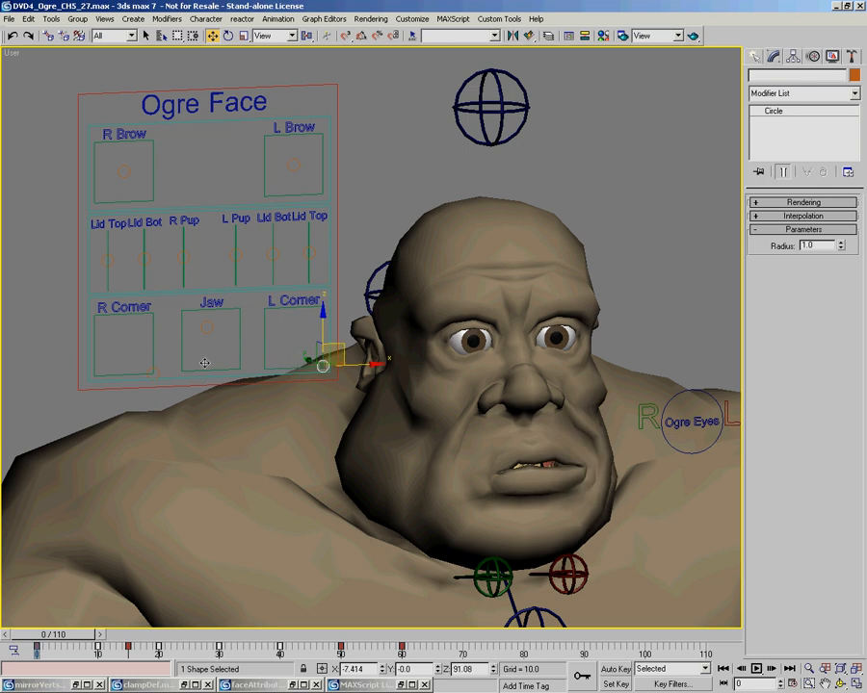
Step: Pose a wide smile with R Corner at its box's upper-left corner, L Corner at its upper-right corner, and Jaw slightly above centre
drag(161, 373, 103, 297)
drag(325, 362, 346, 268)
drag(323, 306, 323, 307)
mouse_move(209, 325)
mouse_down()
mouse_move(212, 345)
mouse_move(219, 335)
mouse_move(249, 339)
mouse_move(220, 339)
mouse_move(238, 329)
mouse_move(229, 324)
mouse_move(218, 332)
mouse_up()
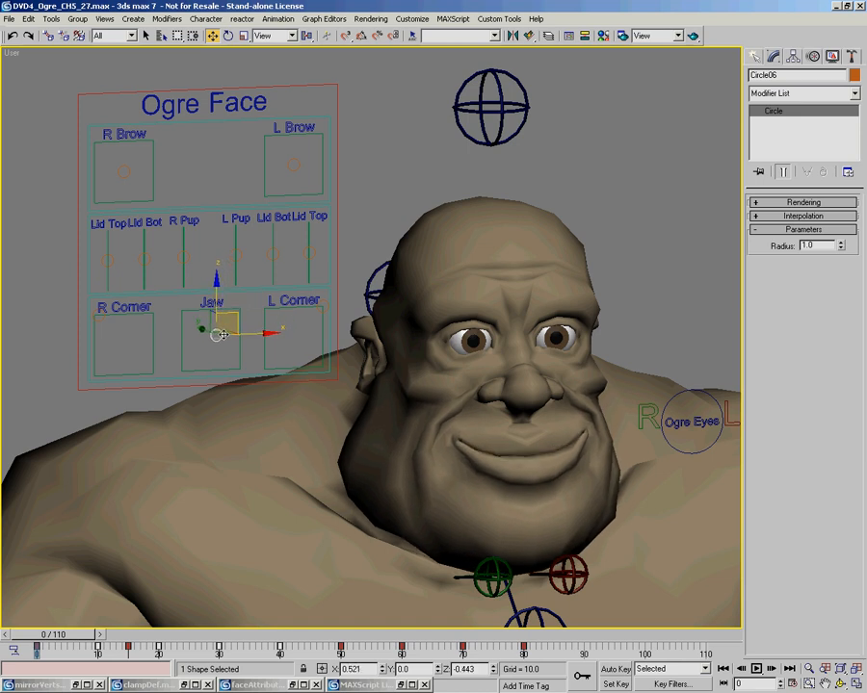
Step: Try closing the ogre's right upper eyelid by raising its Lid Top control, and undo the move
click(116, 251)
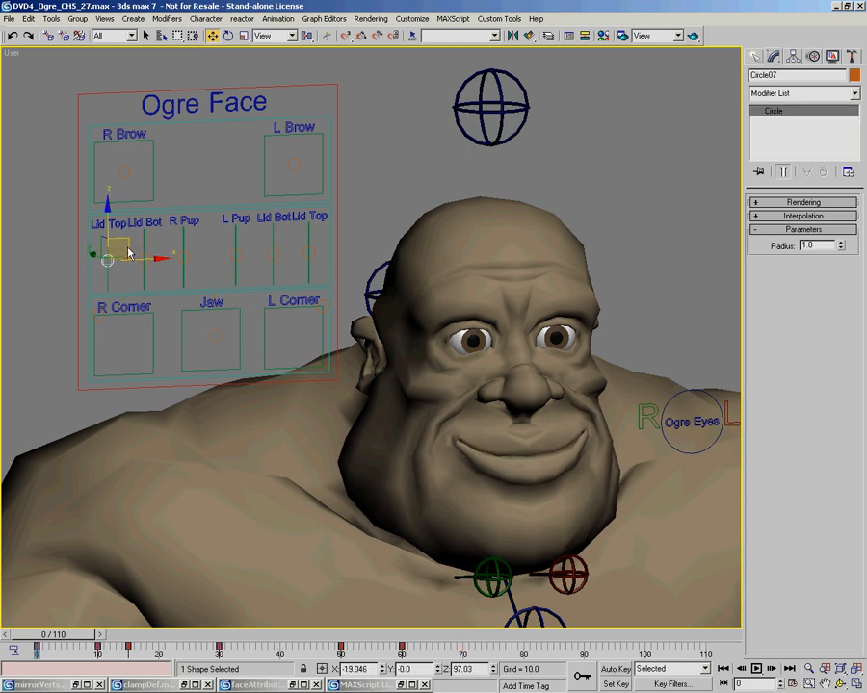
drag(118, 238, 131, 186)
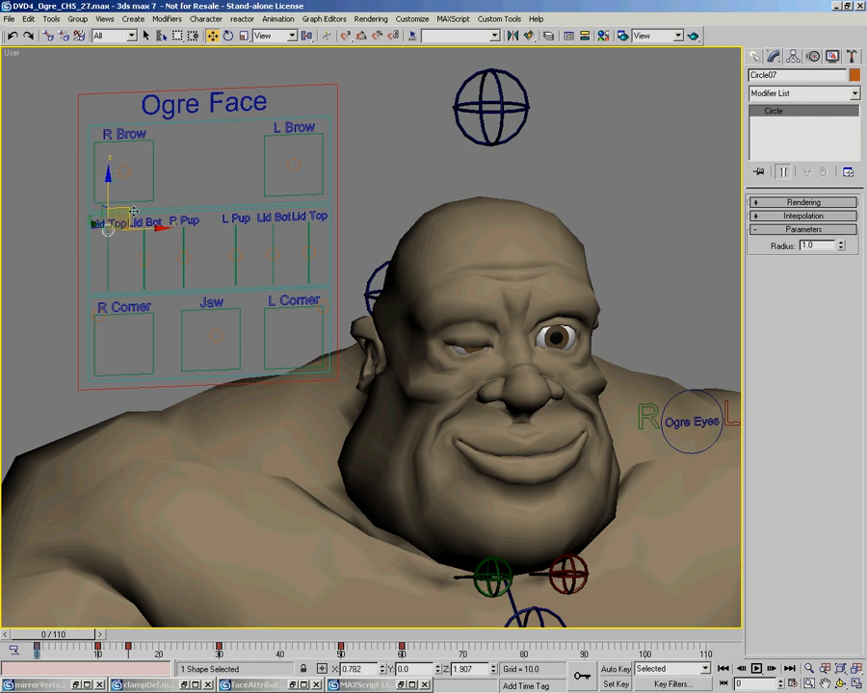
key(ctrl+z)
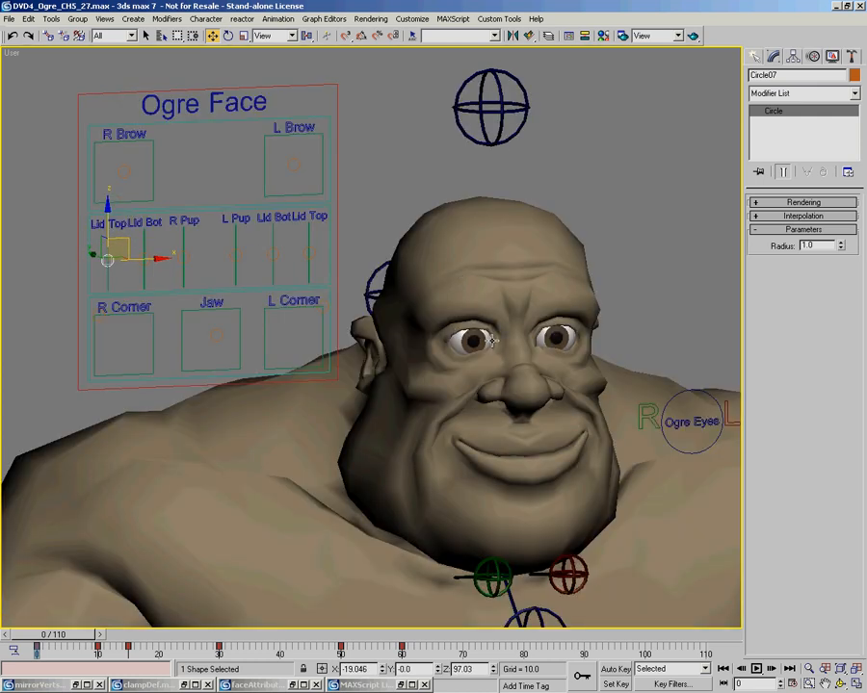
Step: Try closing the ogre's right eye by raising its Lid Bot and Lid Top controls, and return both to neutral
click(145, 254)
drag(170, 218, 173, 190)
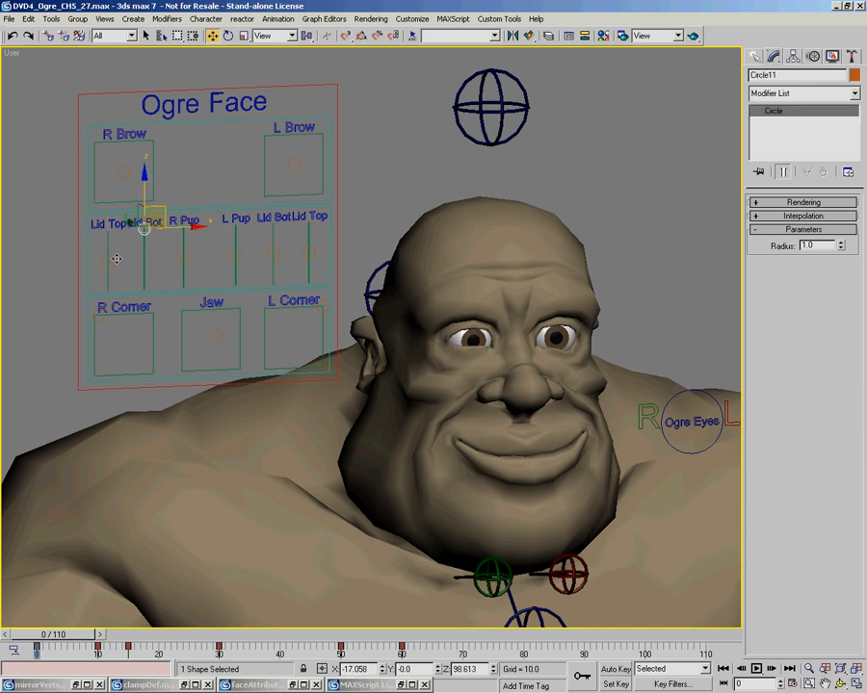
drag(116, 258, 131, 208)
drag(159, 254, 105, 232)
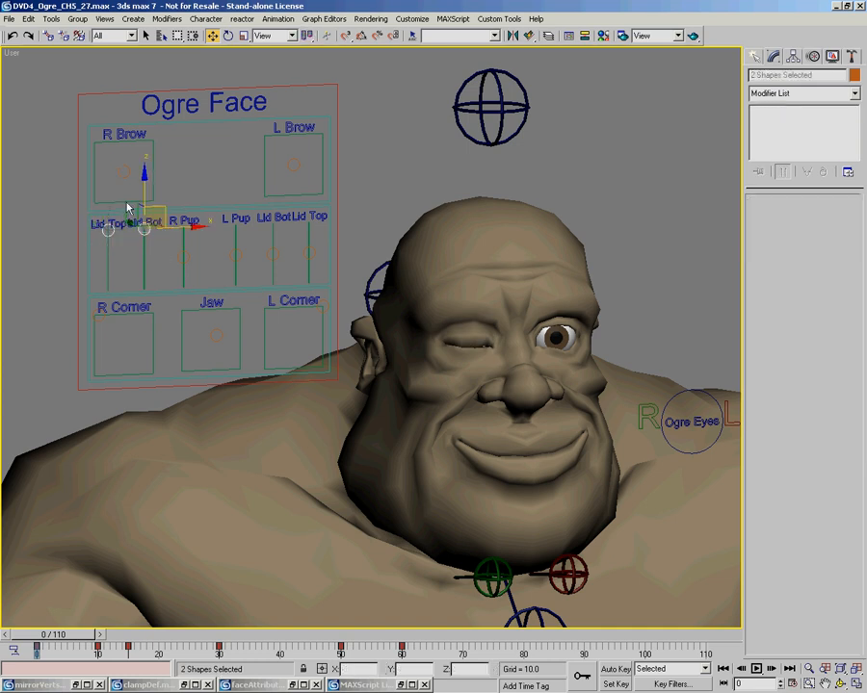
drag(146, 202, 208, 216)
Step: Try lowering the ogre's right brow by moving R Brow to its box's lower-left corner, and return it to neutral
click(183, 254)
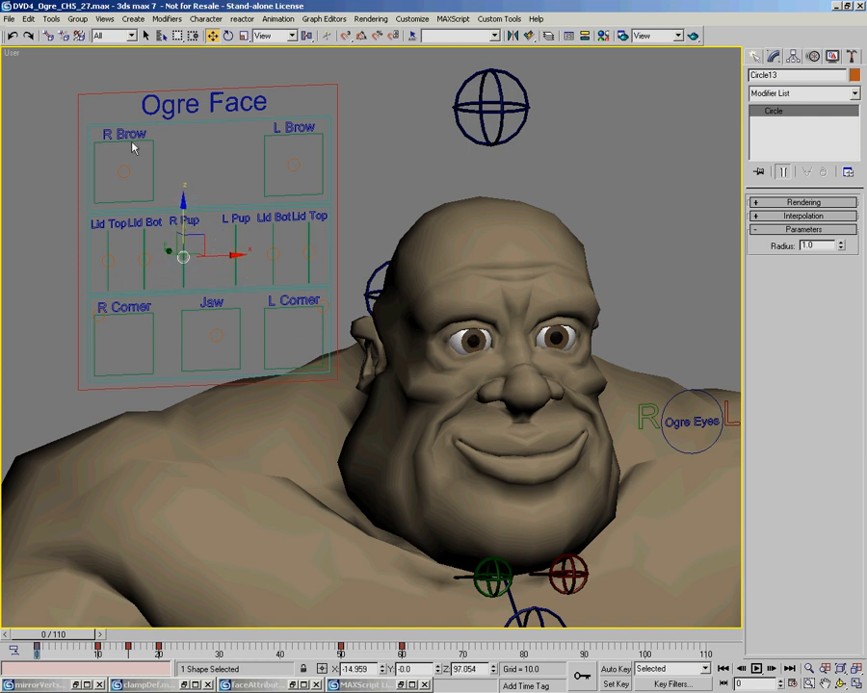
drag(115, 169, 101, 110)
drag(167, 110, 45, 255)
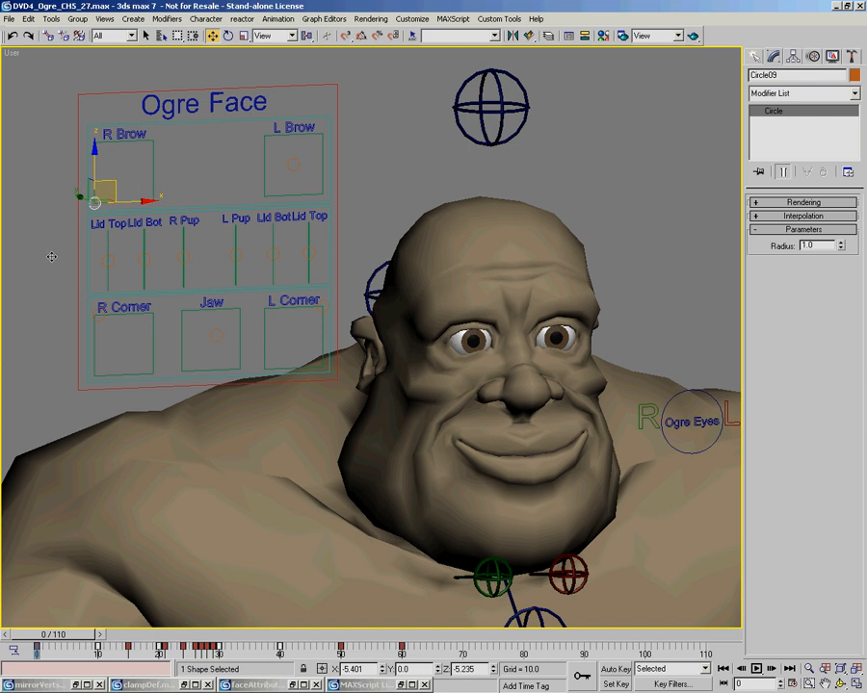
mouse_move(119, 260)
mouse_down()
mouse_move(135, 144)
mouse_move(177, 133)
mouse_move(171, 77)
mouse_move(148, 101)
mouse_up()
Step: Select both brow controls, all four lid controls, both mouth corner controls and Jaw, and return all nine to neutral
ctrl+click(294, 164)
ctrl+drag(100, 245, 121, 260)
ctrl+click(143, 259)
ctrl+click(273, 254)
ctrl+click(309, 253)
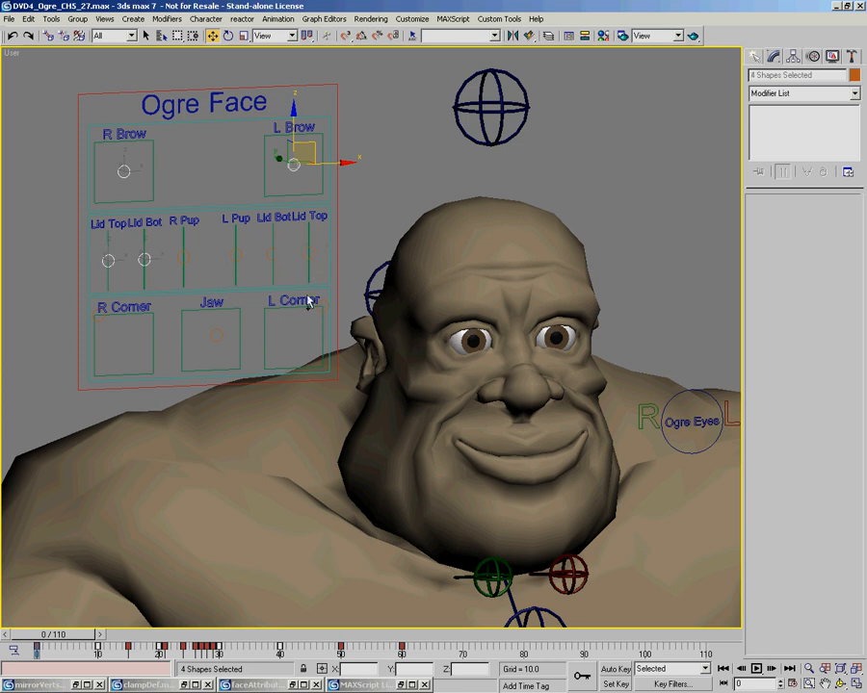
click(338, 309)
drag(115, 332, 325, 353)
ctrl+drag(264, 238, 323, 268)
ctrl+drag(108, 150, 312, 191)
mouse_move(233, 320)
mouse_down()
mouse_move(221, 327)
mouse_move(216, 302)
mouse_move(248, 339)
mouse_move(236, 337)
mouse_move(246, 311)
mouse_move(238, 299)
mouse_move(226, 332)
mouse_move(218, 331)
mouse_up()
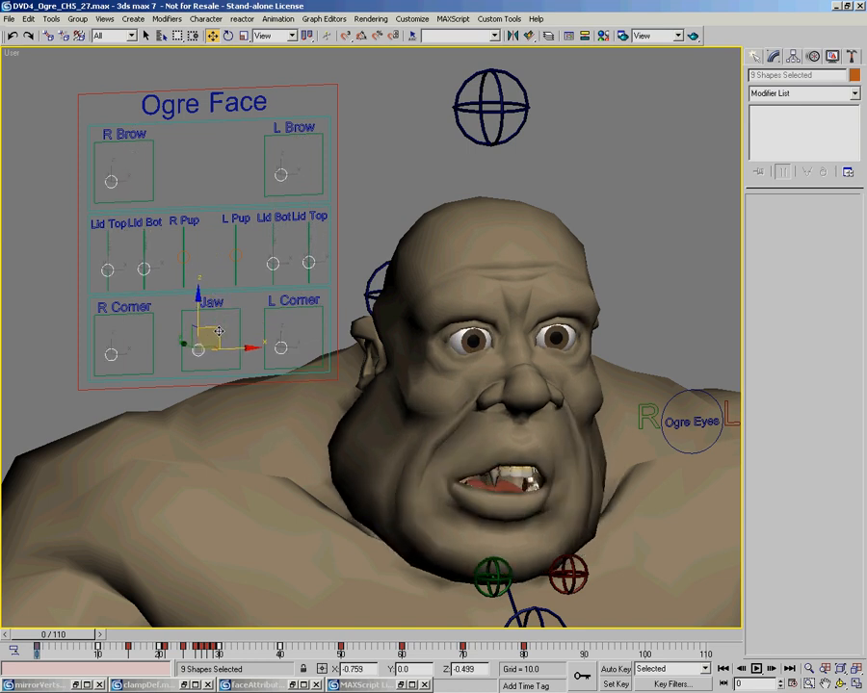
right_click(209, 332)
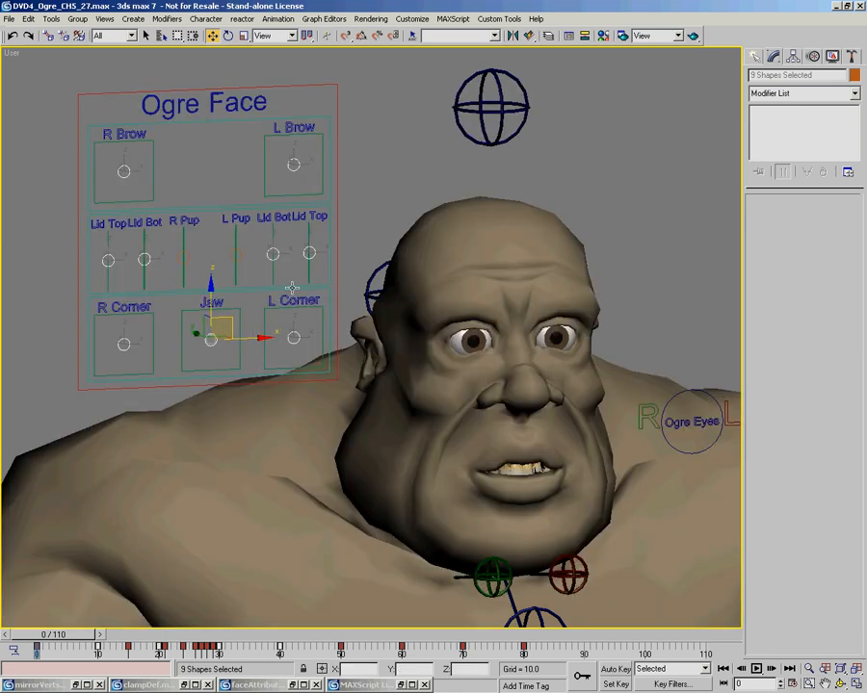
Step: Select the Ogre Face panel's outer rectangle and apply the Grumpy preset to the whole face at 100%
click(338, 201)
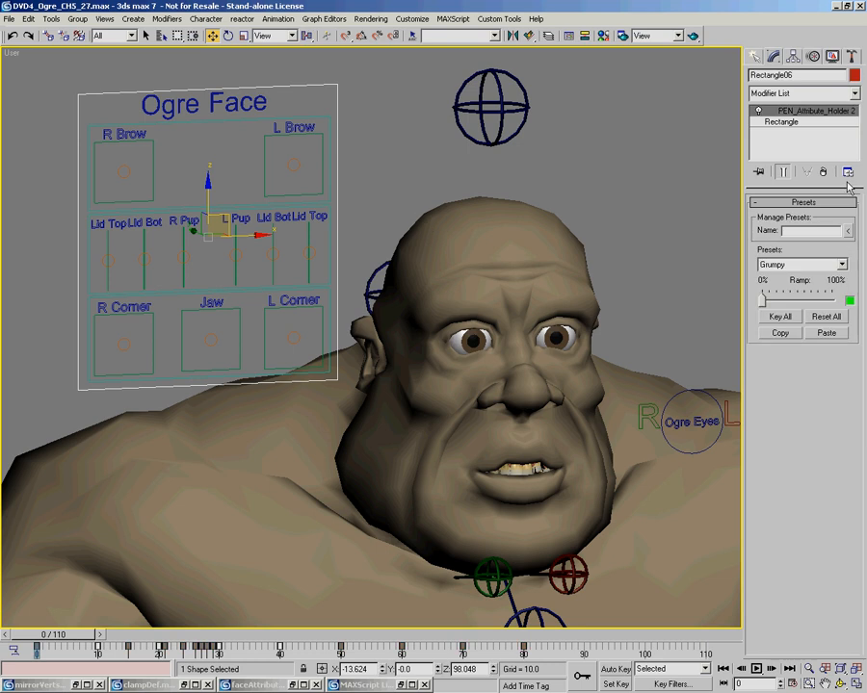
click(759, 263)
click(776, 273)
click(774, 304)
drag(774, 303, 865, 310)
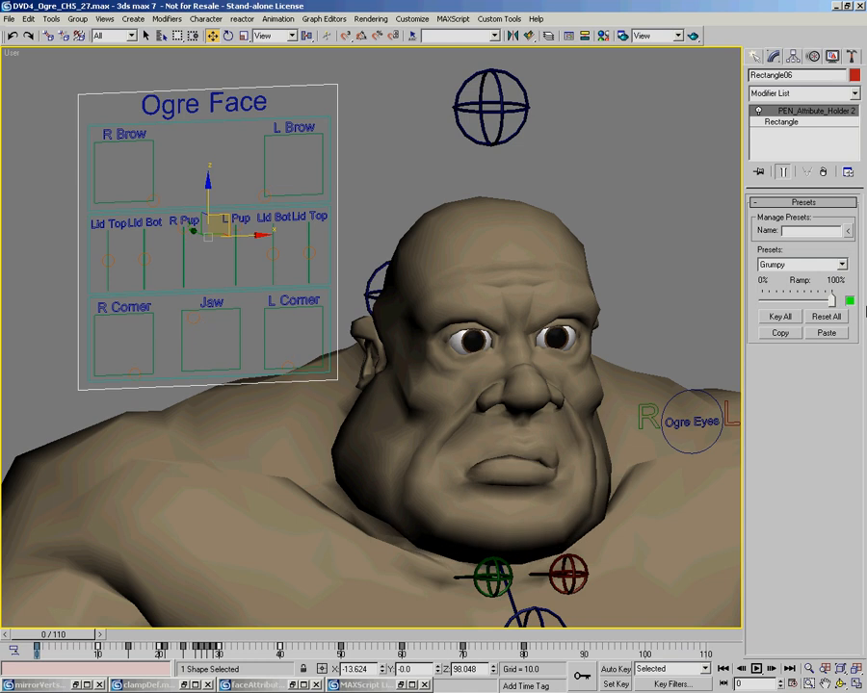
Step: Apply the Hmm preset to the whole face with the ramp at 100%
click(838, 264)
click(803, 291)
click(769, 302)
drag(768, 303, 848, 303)
Step: Apply the scary preset to the whole face with the ramp at 100%
click(782, 263)
click(775, 292)
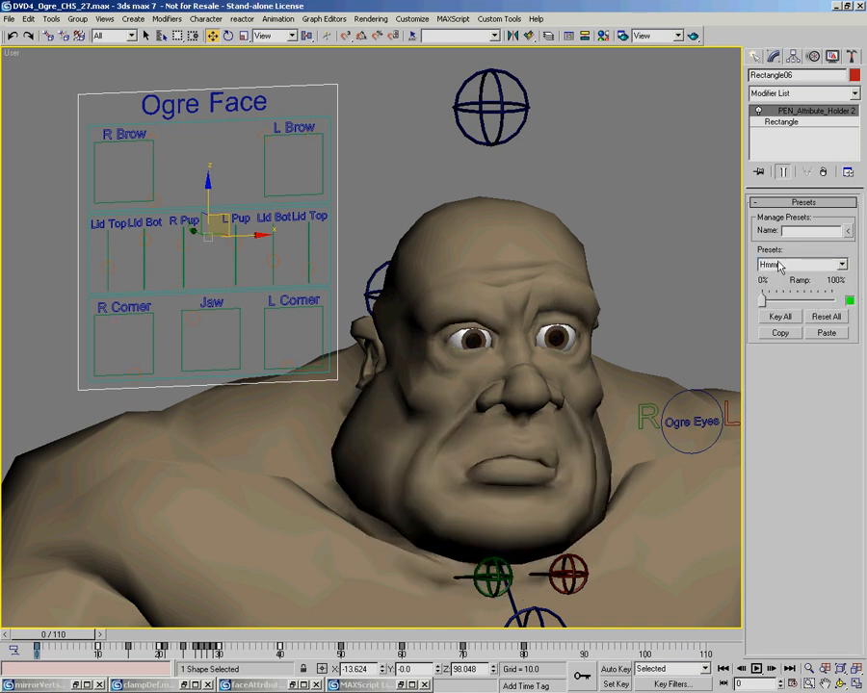
click(785, 265)
click(782, 293)
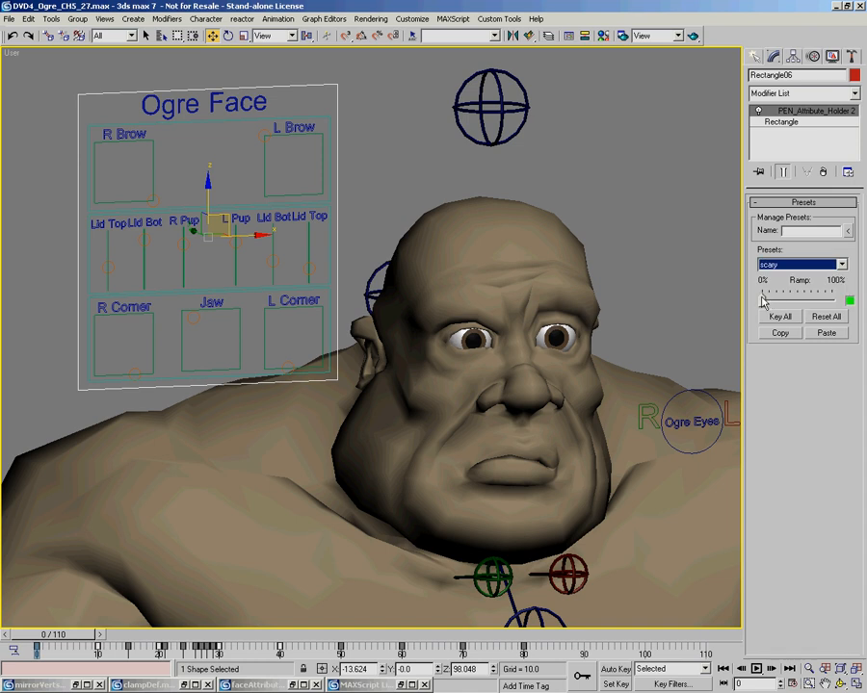
drag(764, 301, 848, 300)
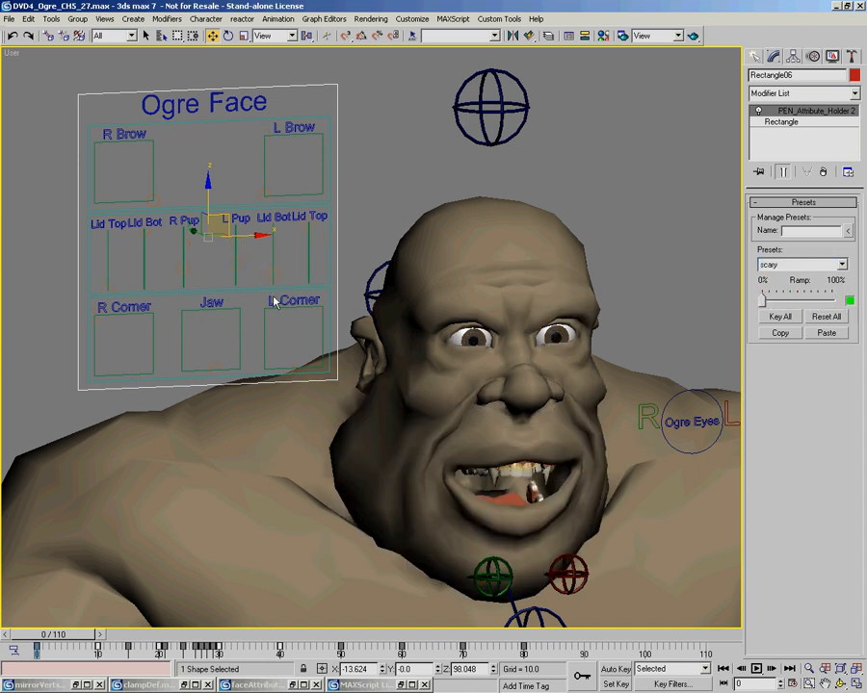
Step: Select the rectangle around the mouth controls and apply the Grumpy preset to the mouth area only, with the ramp at 100%
click(329, 335)
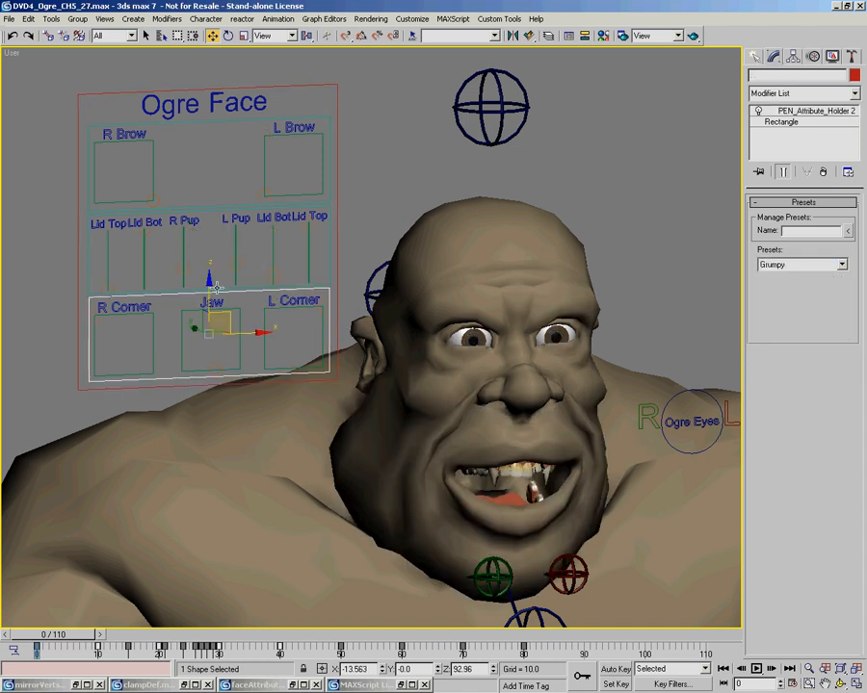
click(782, 266)
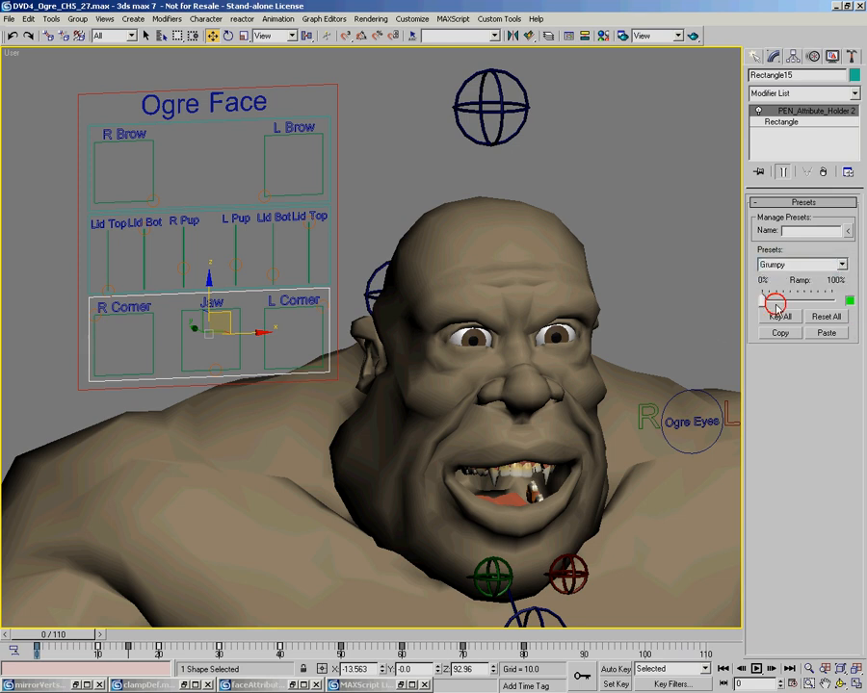
click(850, 300)
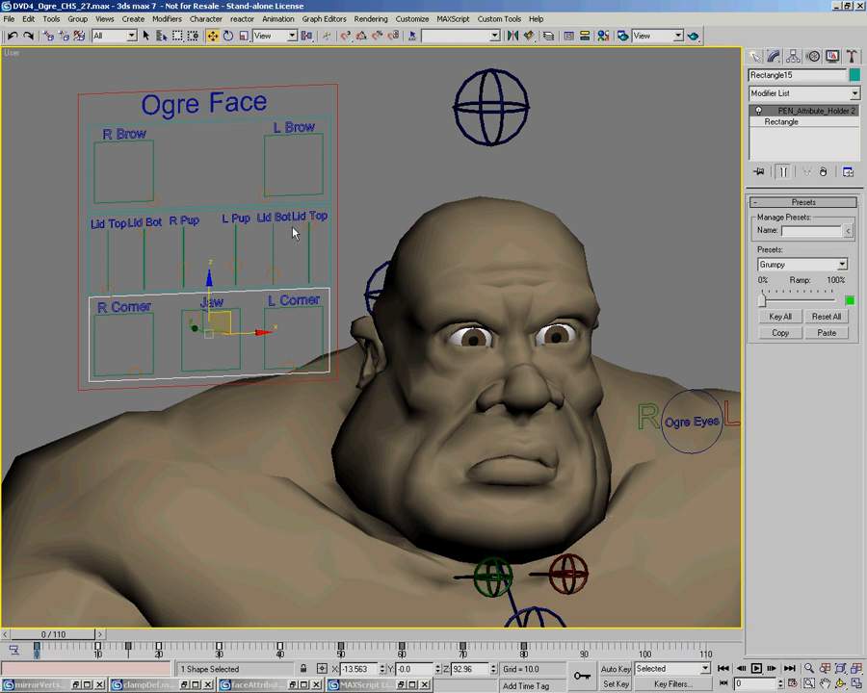
key(alt+z)
drag(241, 227, 244, 231)
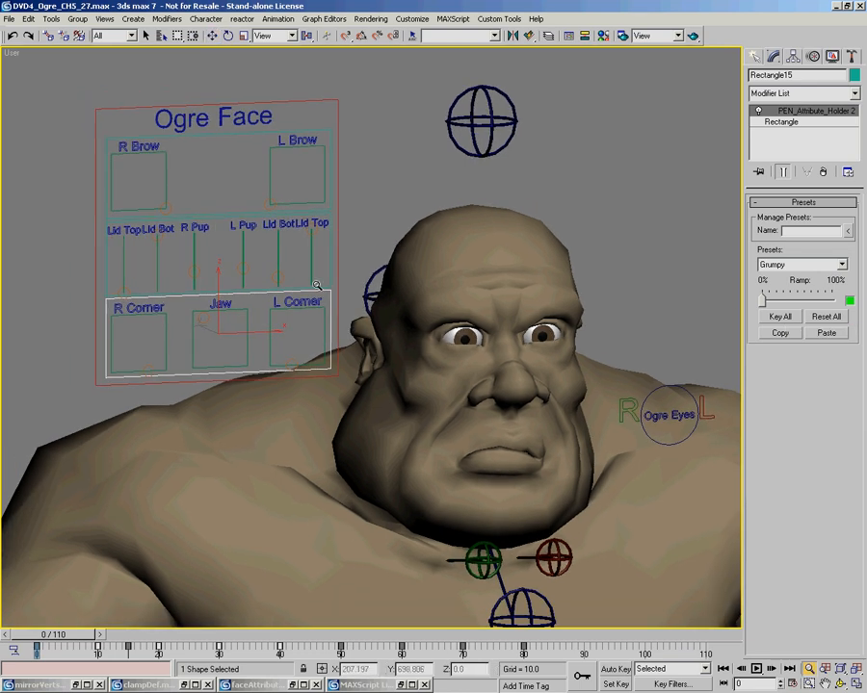
right_click(636, 222)
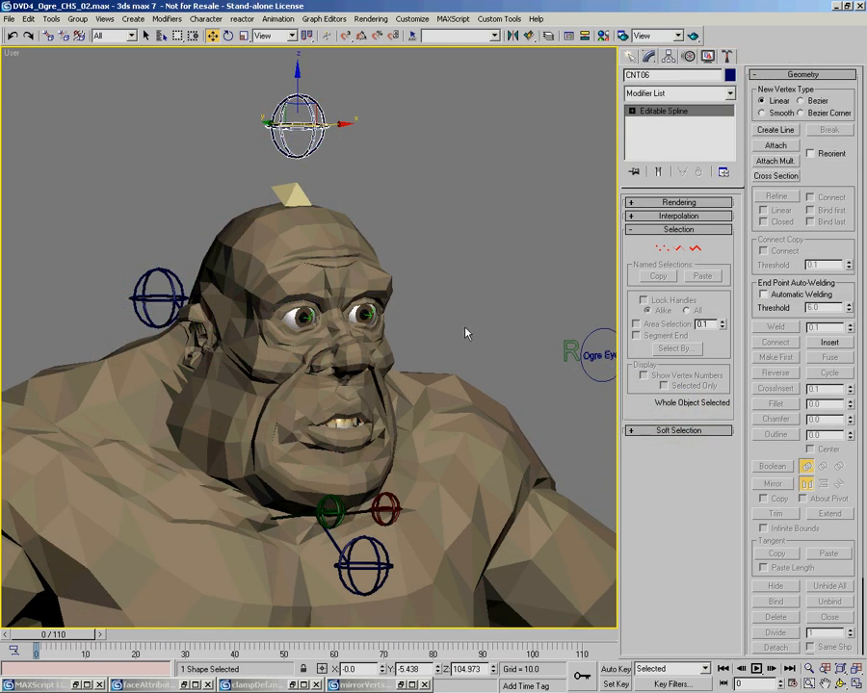
Step: Set up a wireframe left view framed on the side of the ogre's head, from ear to chin
mouse_move(465, 333)
alt+middle_down()
mouse_move(457, 326)
mouse_move(456, 337)
alt+middle_up()
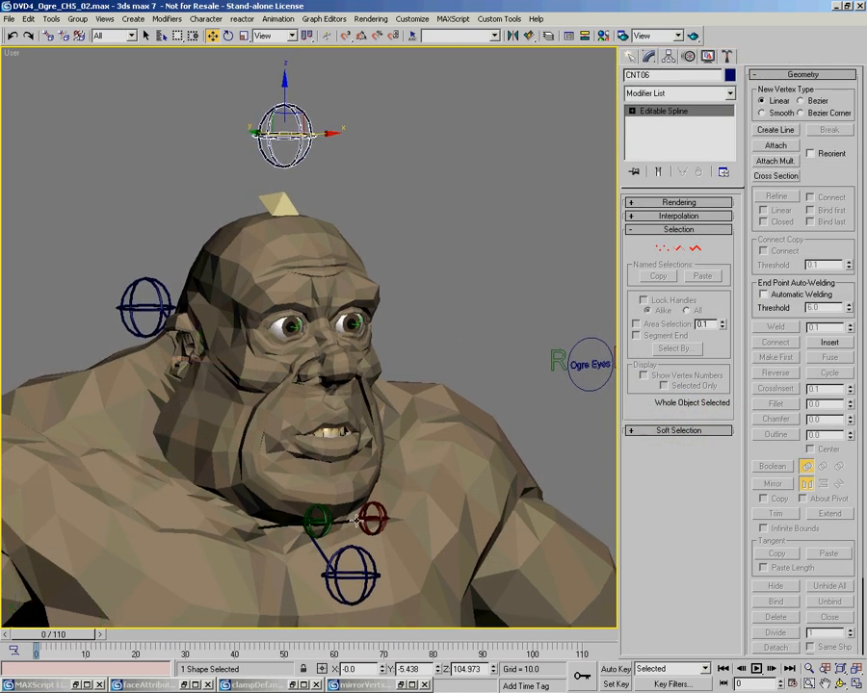
key(l)
key(z)
middle_drag(387, 398, 385, 414)
key(alt+z)
drag(316, 175, 328, 416)
middle_drag(333, 403, 332, 382)
drag(330, 374, 316, 262)
middle_drag(333, 285, 360, 394)
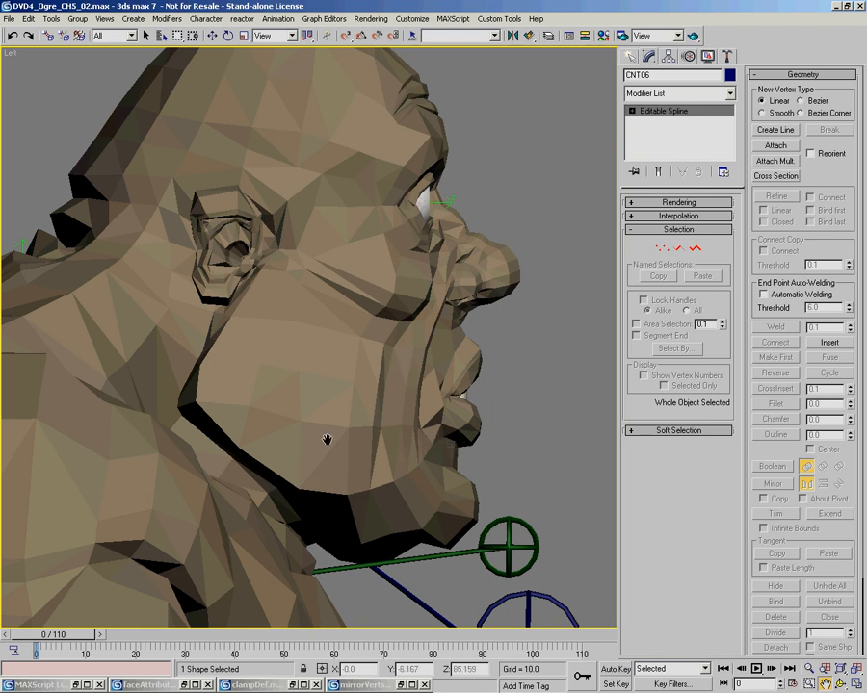
middle_drag(381, 442, 412, 451)
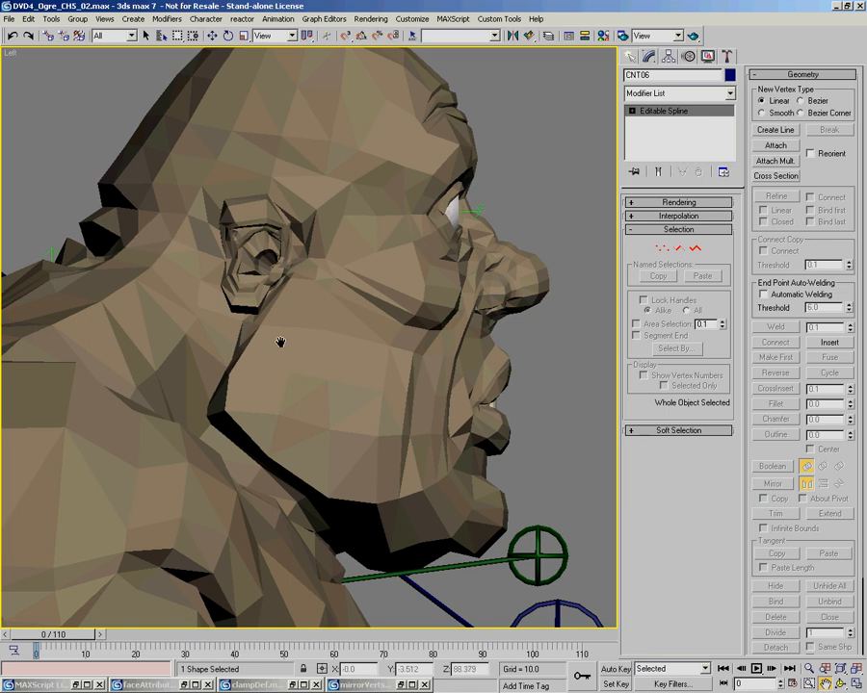
mouse_move(403, 369)
mouse_down()
mouse_move(395, 353)
mouse_move(389, 367)
mouse_up()
drag(424, 416, 431, 406)
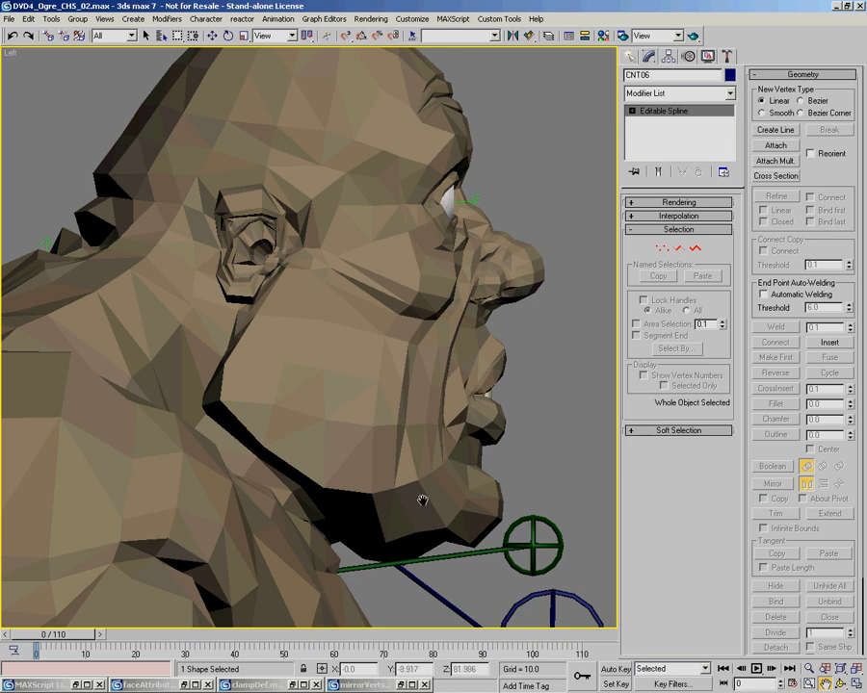
key(F3)
key(alt+z)
mouse_move(400, 427)
mouse_down()
mouse_move(400, 437)
mouse_move(396, 431)
mouse_up()
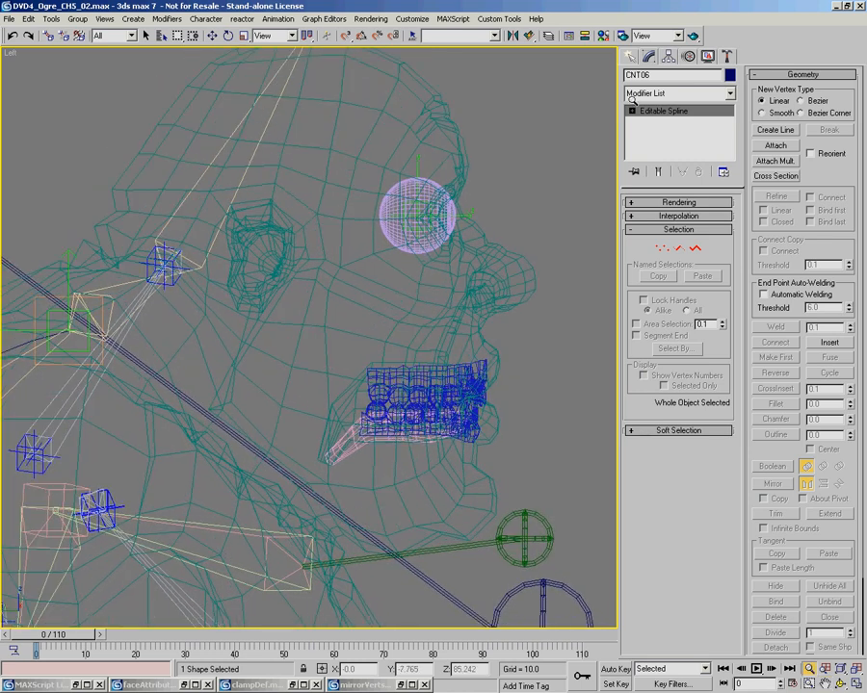
Step: Start the Bones tool and set the bone width and height to 1.0
click(633, 56)
click(729, 78)
click(651, 143)
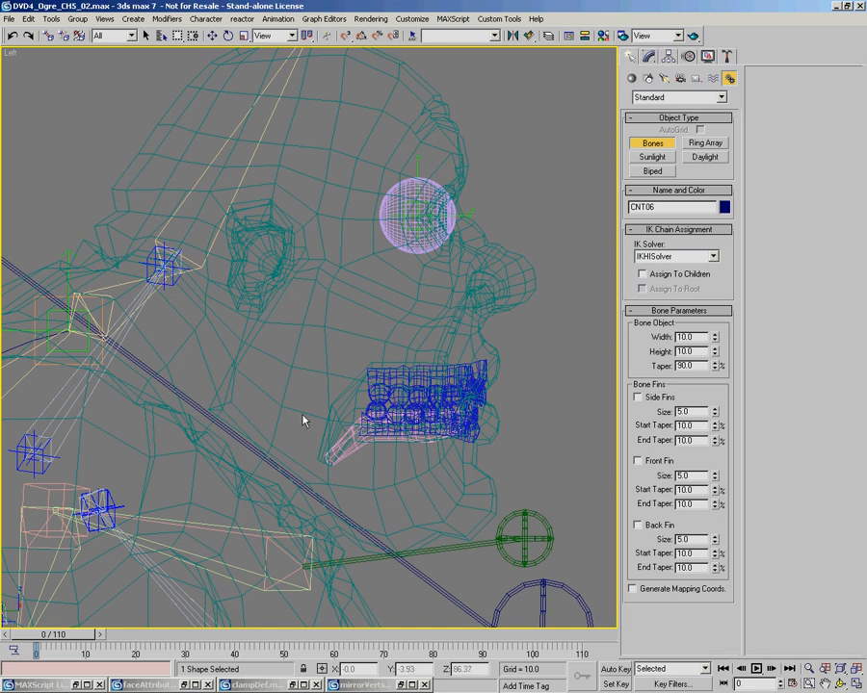
click(287, 285)
double_click(695, 336)
double_click(697, 353)
text(1)
key(Return)
Step: Draw a jaw bone from just in front of the ear to the chin, and end the chain with a small tip bone
click(291, 275)
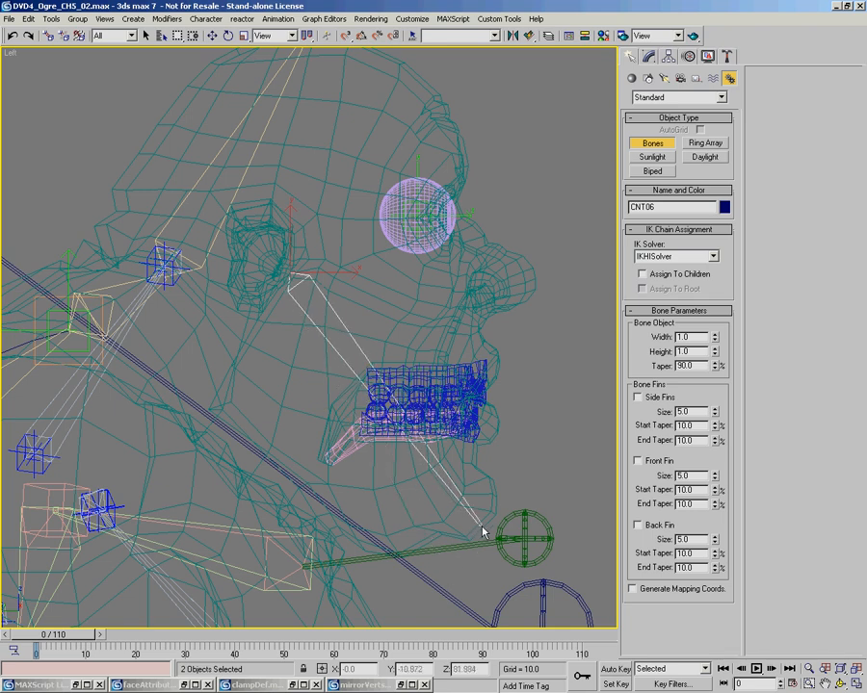
click(482, 528)
right_click(581, 457)
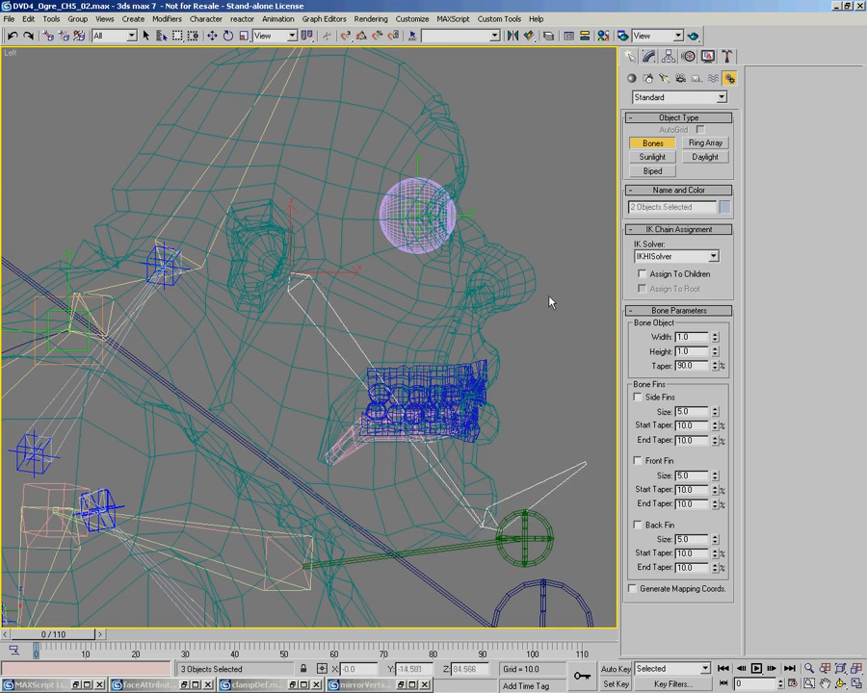
right_click(308, 295)
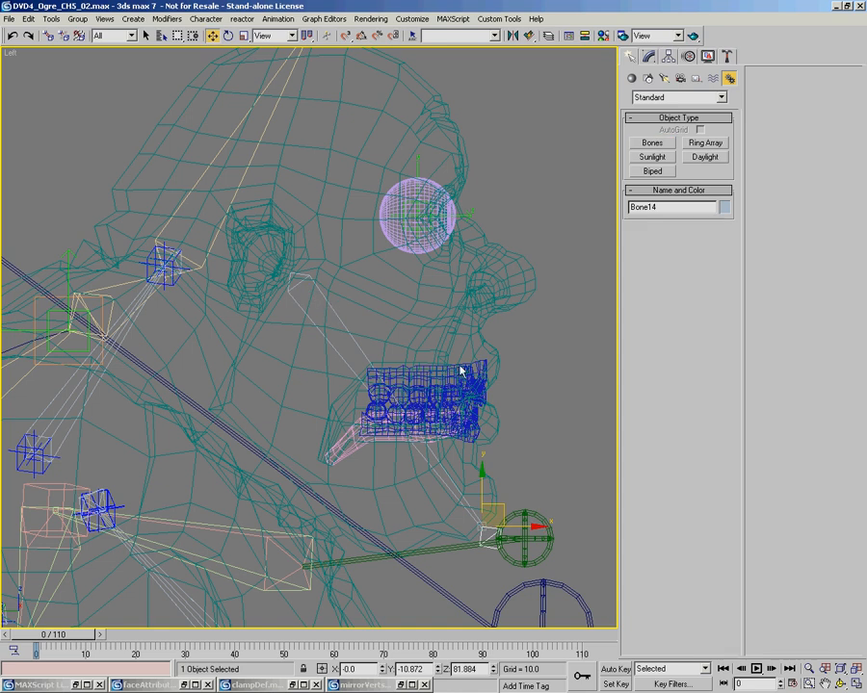
Step: Create a Point helper near the jaw bone's upper end, turn on its Box display and shrink it to a small size
click(301, 290)
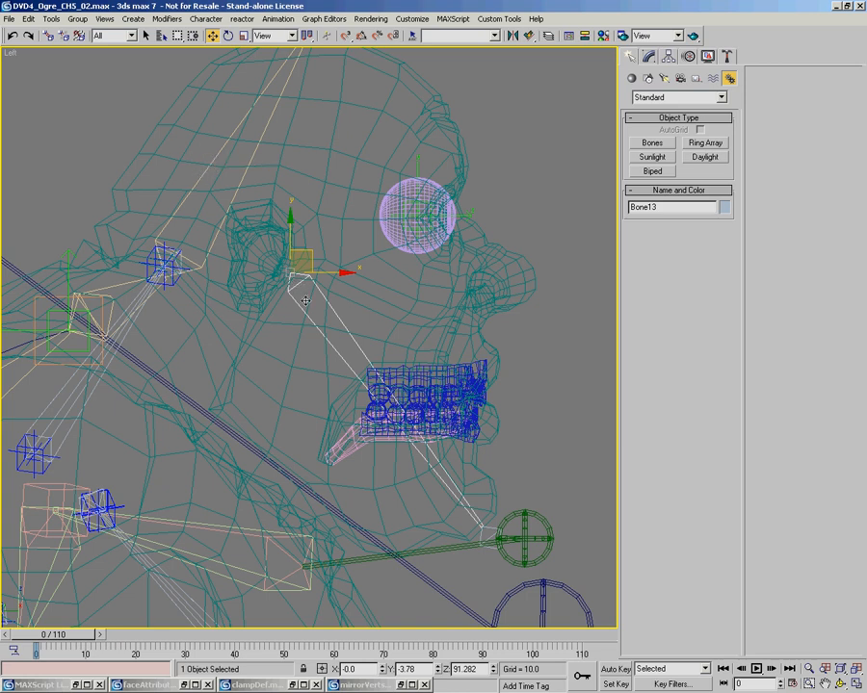
scroll(289, 245, up, 3)
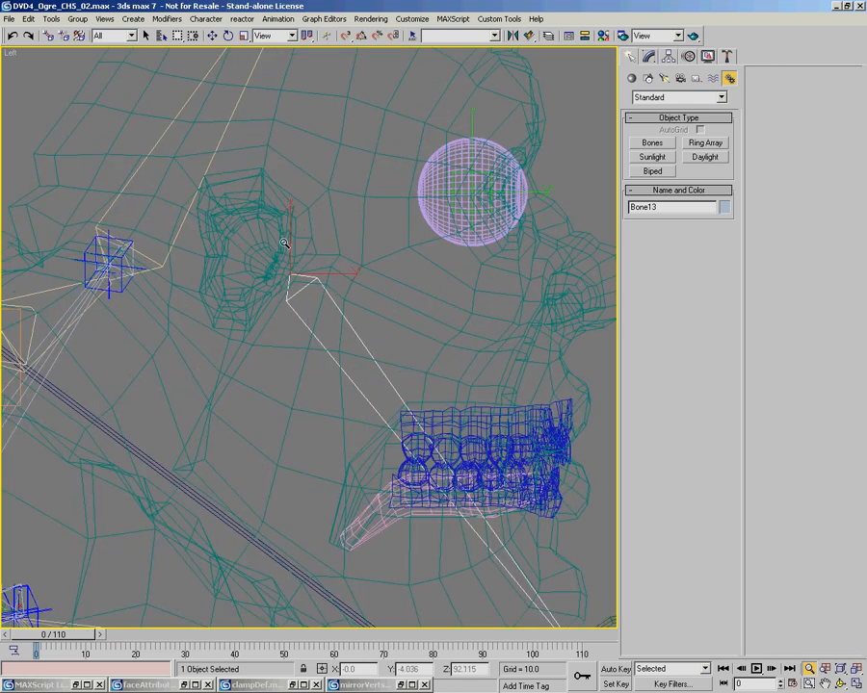
middle_drag(292, 292, 304, 289)
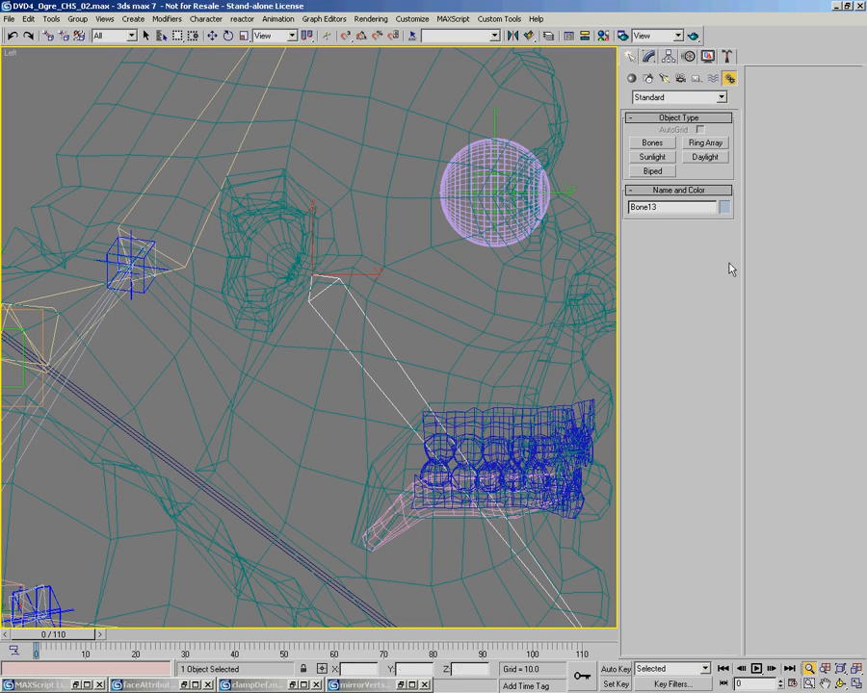
click(695, 78)
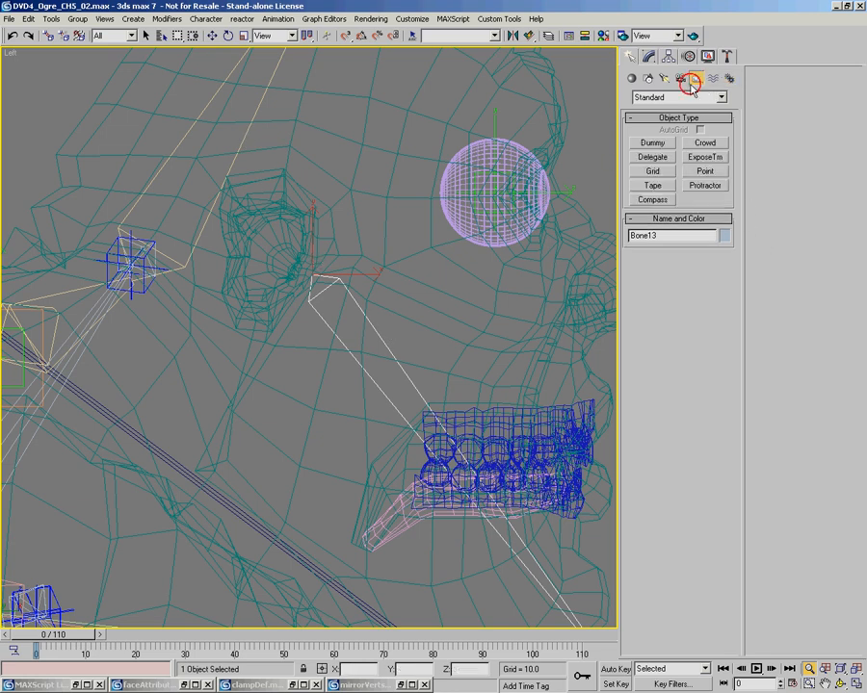
click(705, 171)
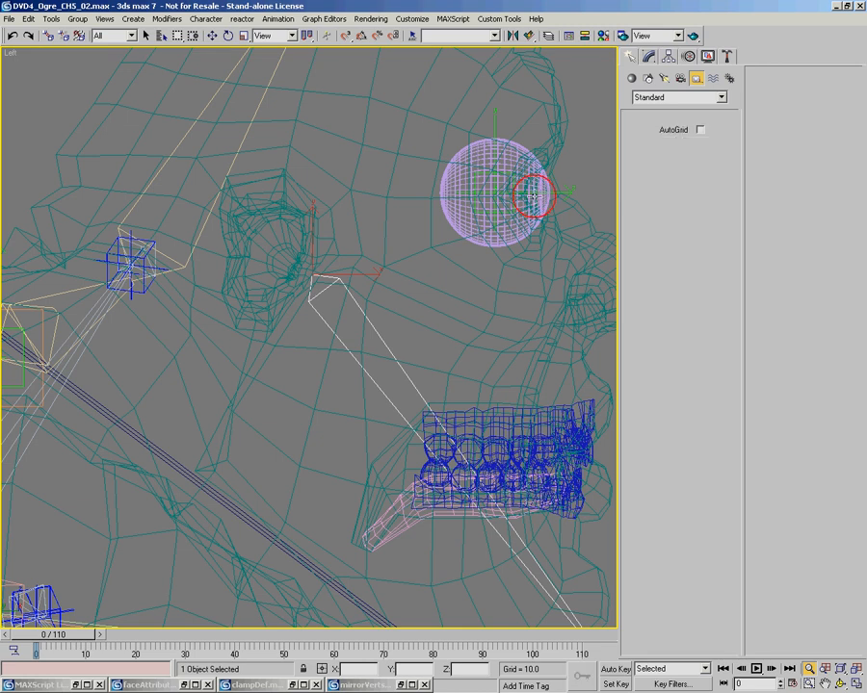
click(372, 254)
click(639, 321)
double_click(689, 337)
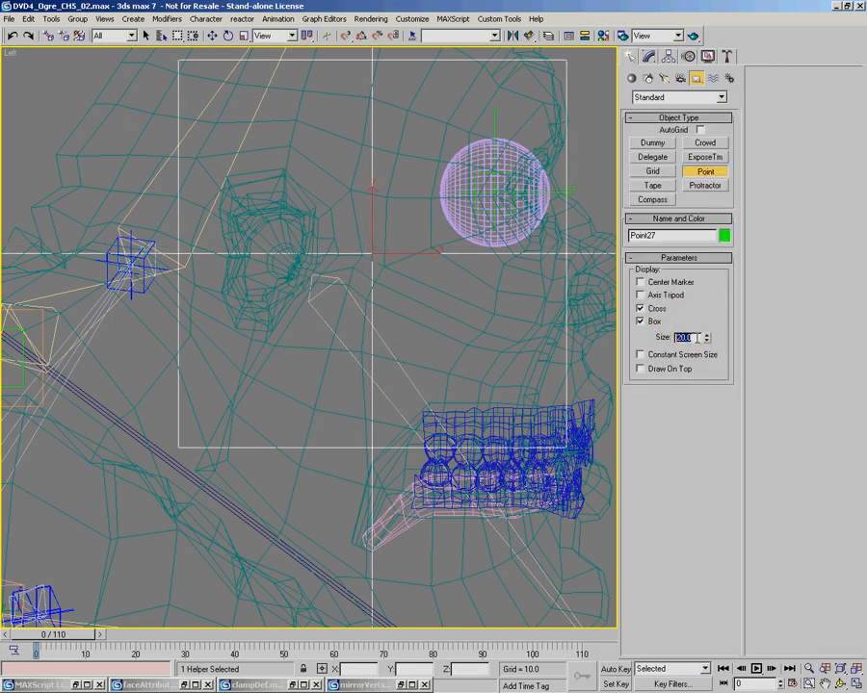
key(Return)
key(w)
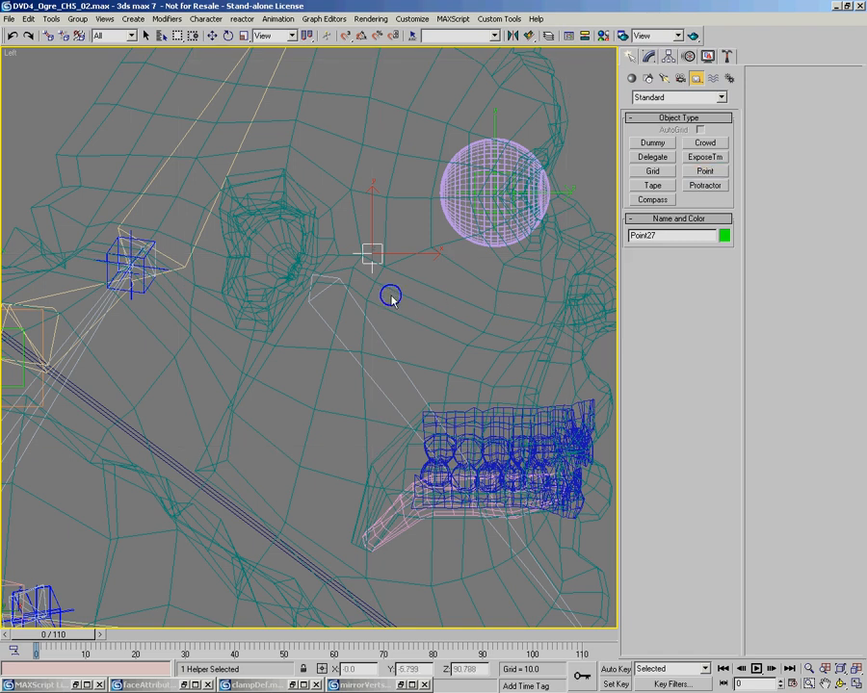
Step: Align the point helper to the jaw bone's pivot, matching its position and its X, Y and Z orientation
click(528, 36)
click(393, 318)
click(344, 401)
click(386, 401)
click(435, 401)
click(517, 265)
scroll(297, 267, up, 4)
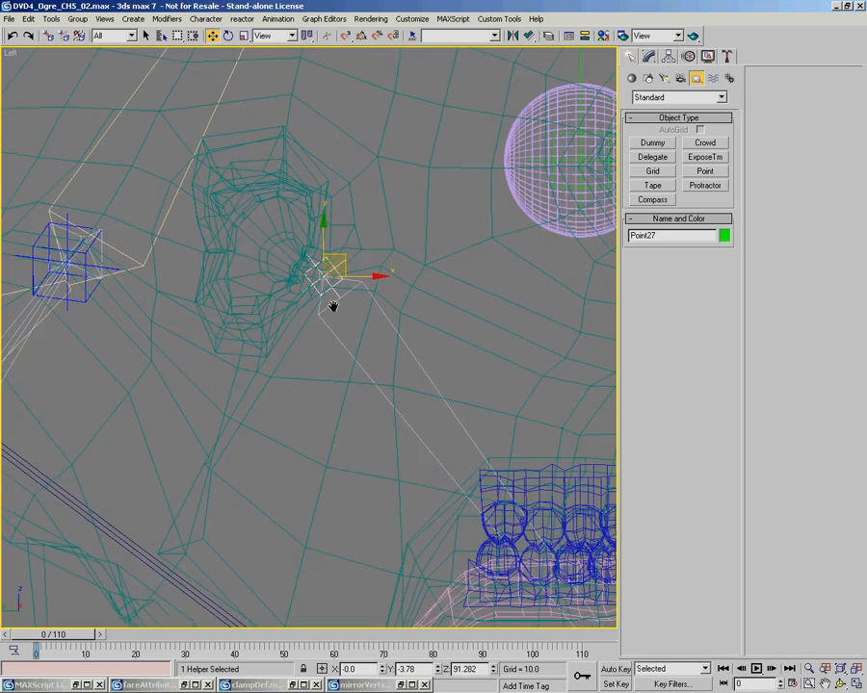
Step: Link the jaw bone to the point helper at its base as its parent
click(328, 327)
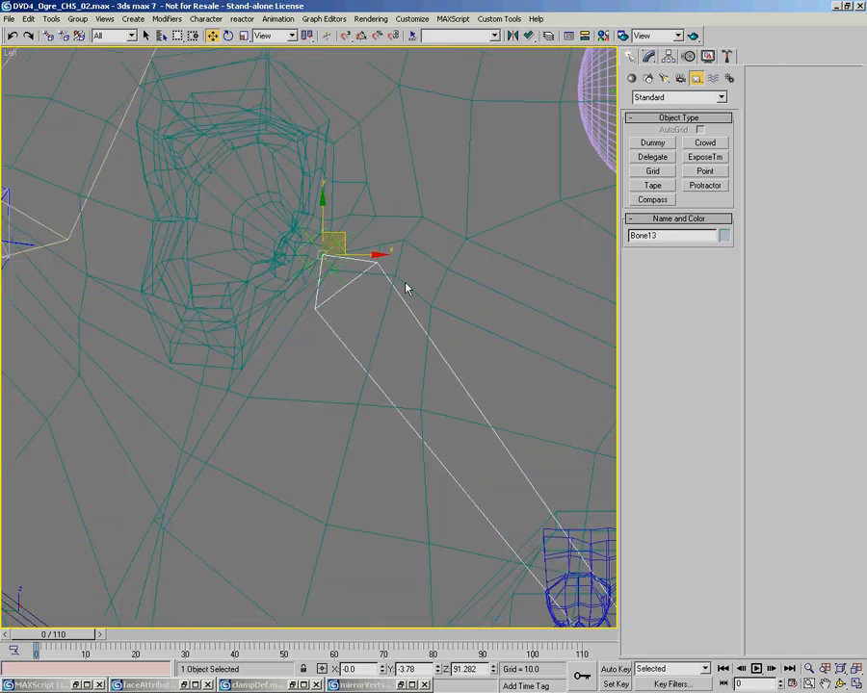
right_click(390, 391)
click(438, 297)
click(355, 236)
drag(348, 235, 364, 240)
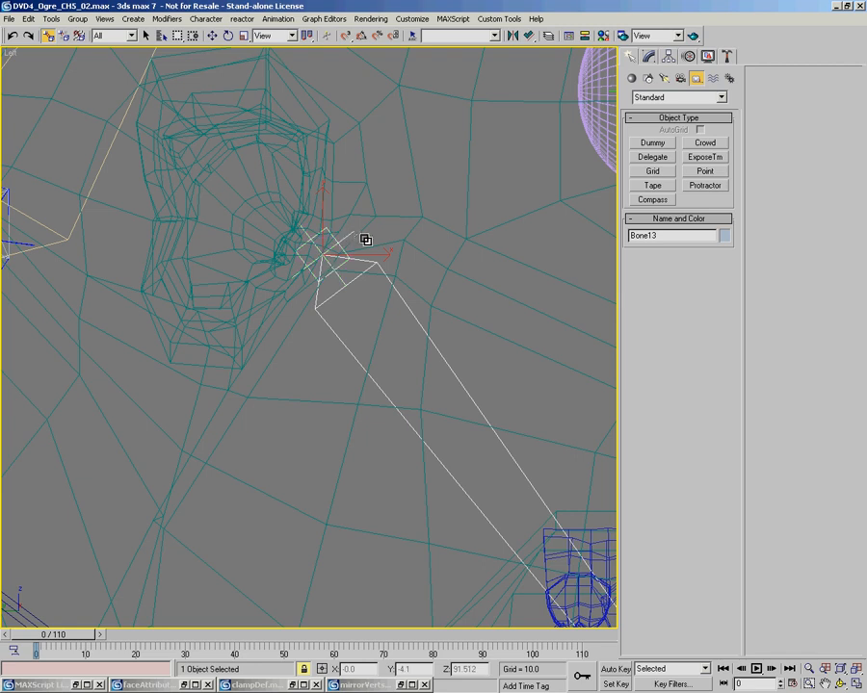
Step: Link the point helper at the jaw joint to the ogre's head bone
drag(309, 248, 103, 166)
middle_drag(375, 283, 237, 250)
scroll(251, 250, down, 3)
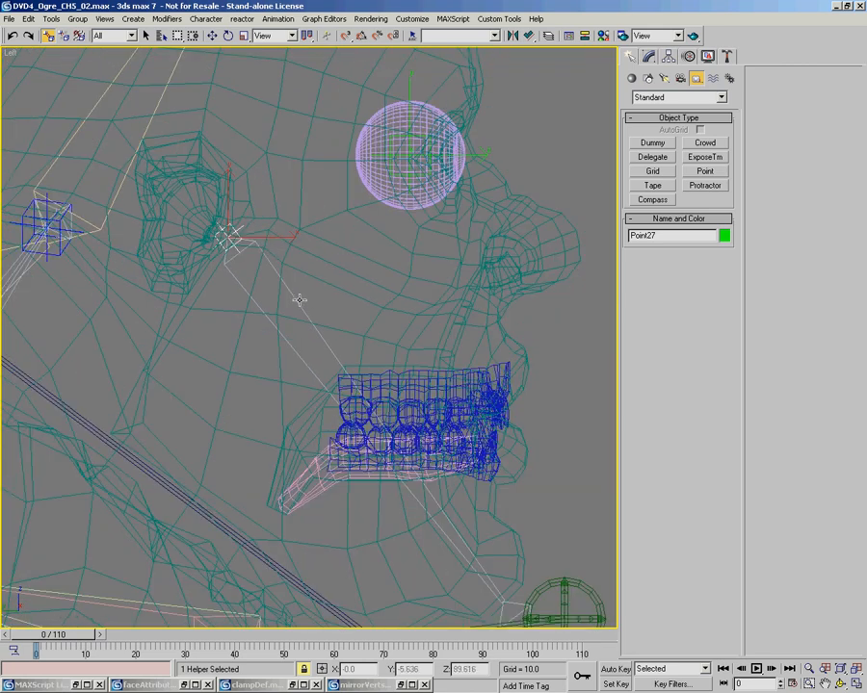
Step: Examine the jaw bone's X, Y and Z rotation values in its Euler parameters, with the bone set up for rotating
click(328, 386)
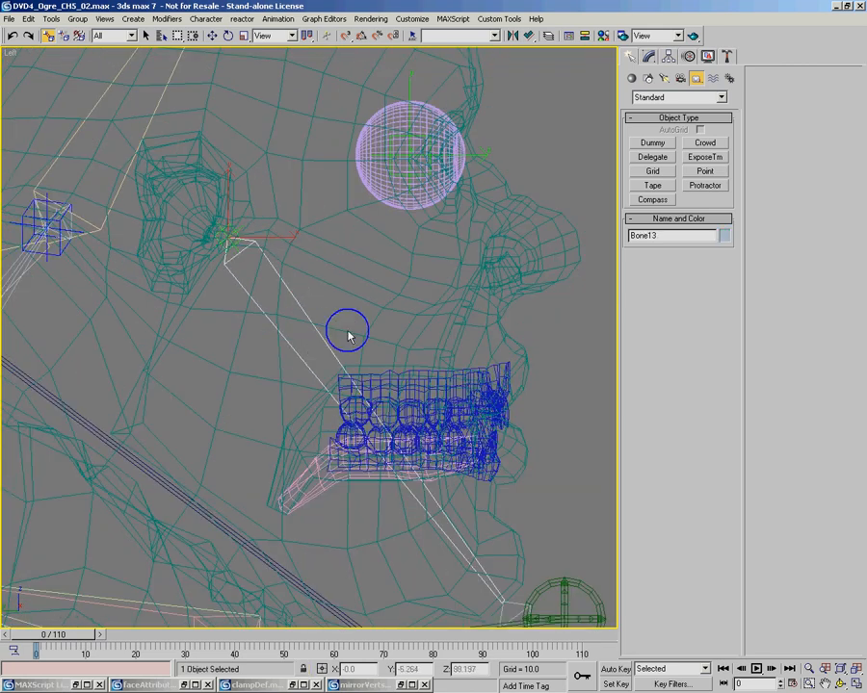
right_click(502, 332)
click(372, 355)
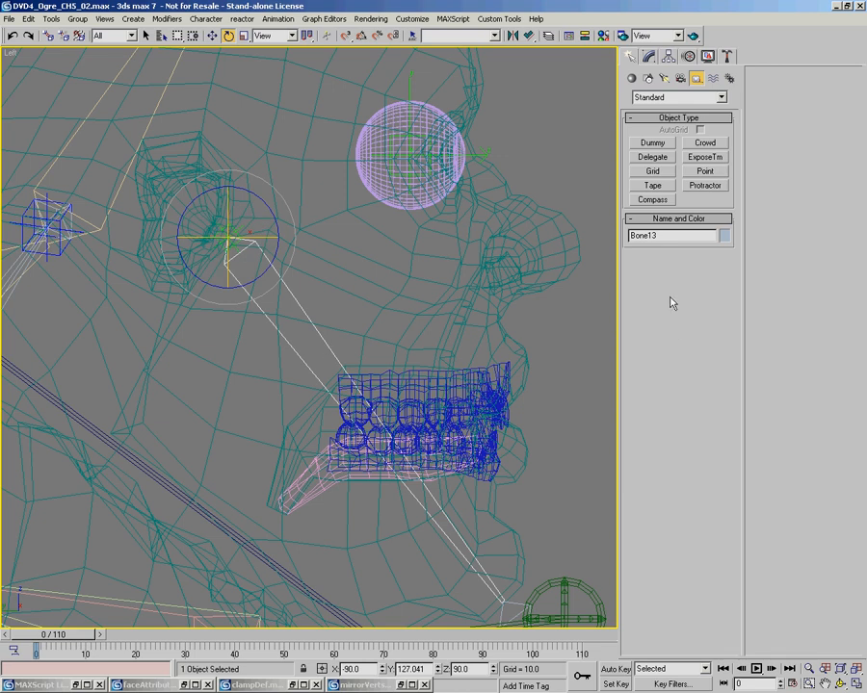
click(689, 55)
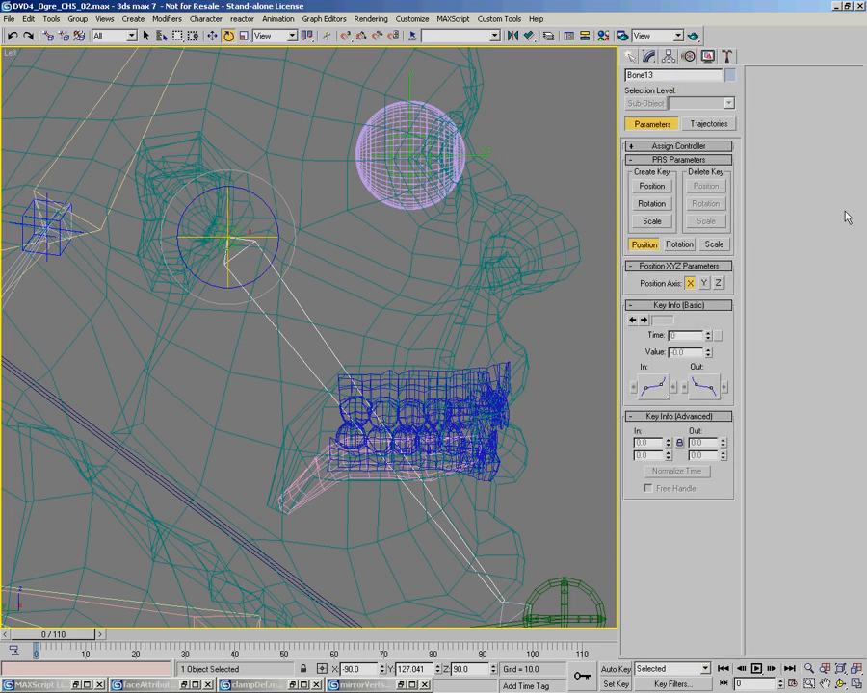
click(673, 244)
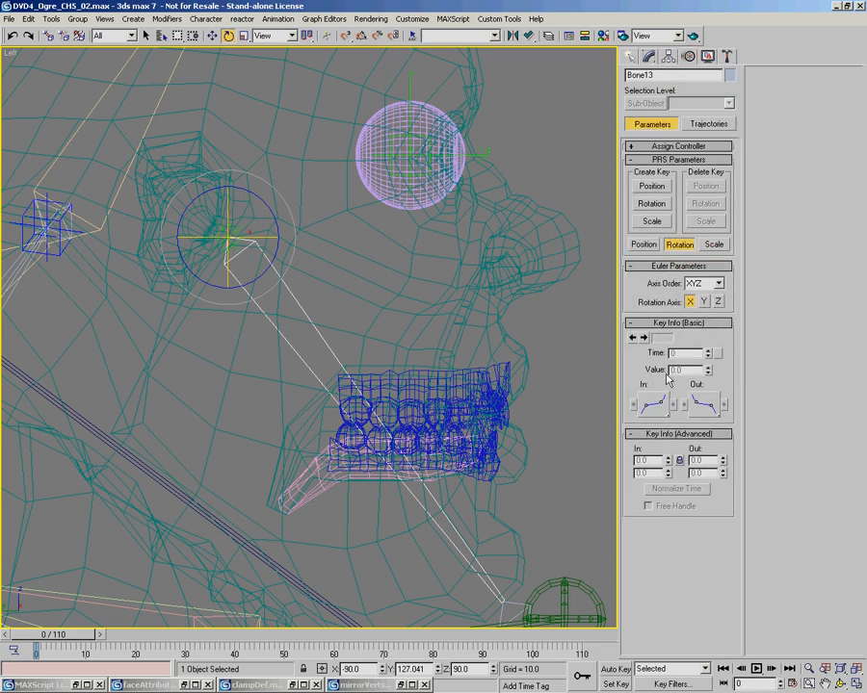
click(718, 301)
click(704, 303)
click(689, 303)
Step: Set the reference coordinate system to Local for rotating the jaw bone
middle_drag(281, 347, 277, 216)
scroll(235, 304, down, 2)
click(291, 36)
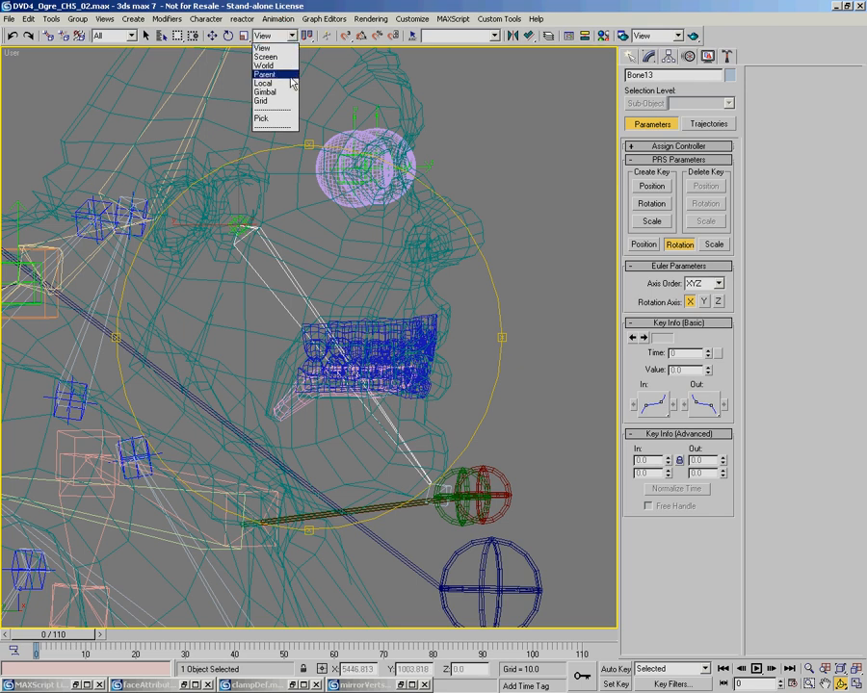
click(288, 84)
key(e)
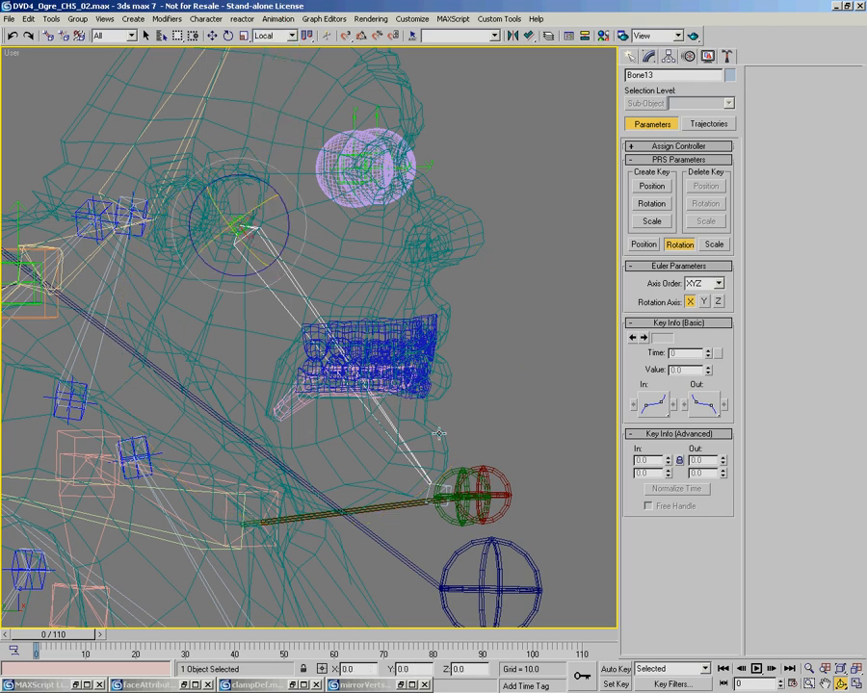
click(432, 429)
middle_drag(435, 381, 324, 308)
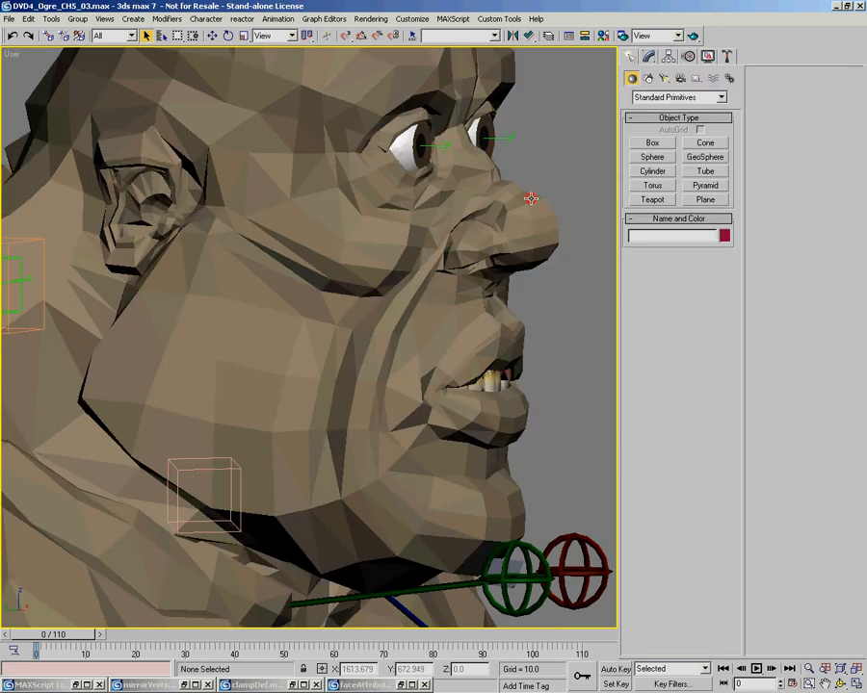
Step: Add the jaw bone to the Skin modifier on the ogre's body mesh, picking it in wireframe display
click(467, 247)
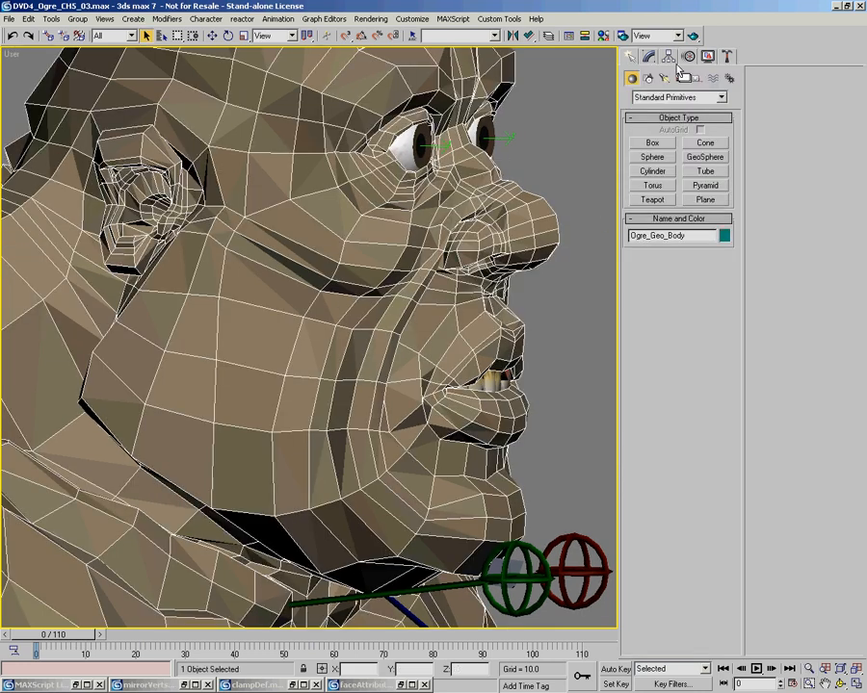
click(648, 57)
alt+middle_drag(467, 403, 356, 385)
key(F3)
scroll(325, 385, up, 3)
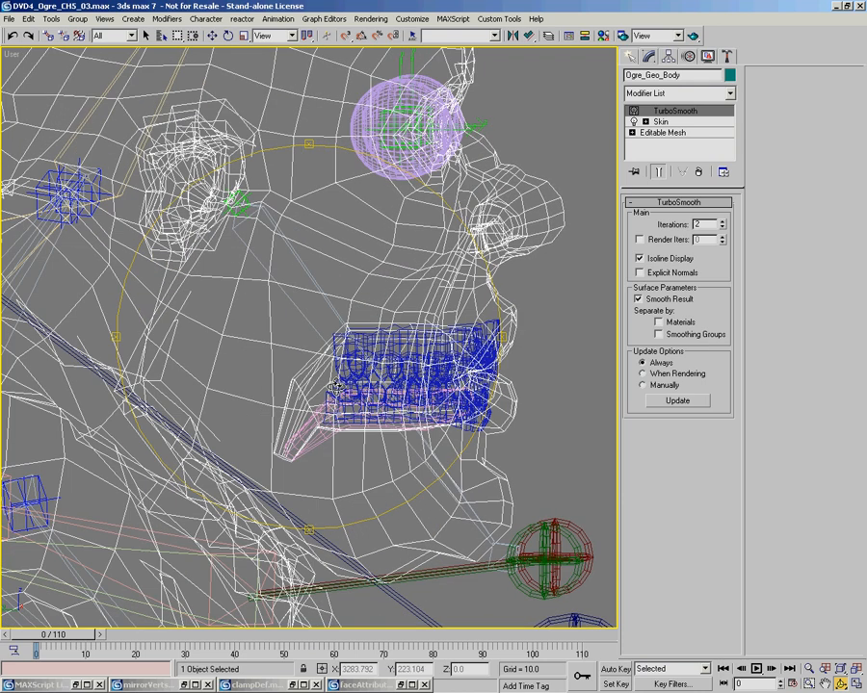
click(663, 122)
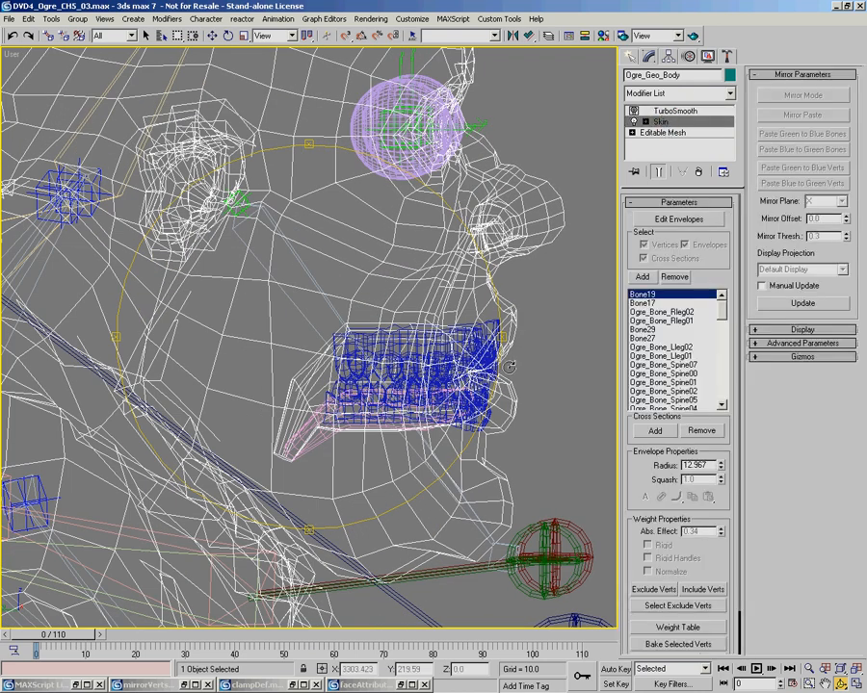
right_click(330, 387)
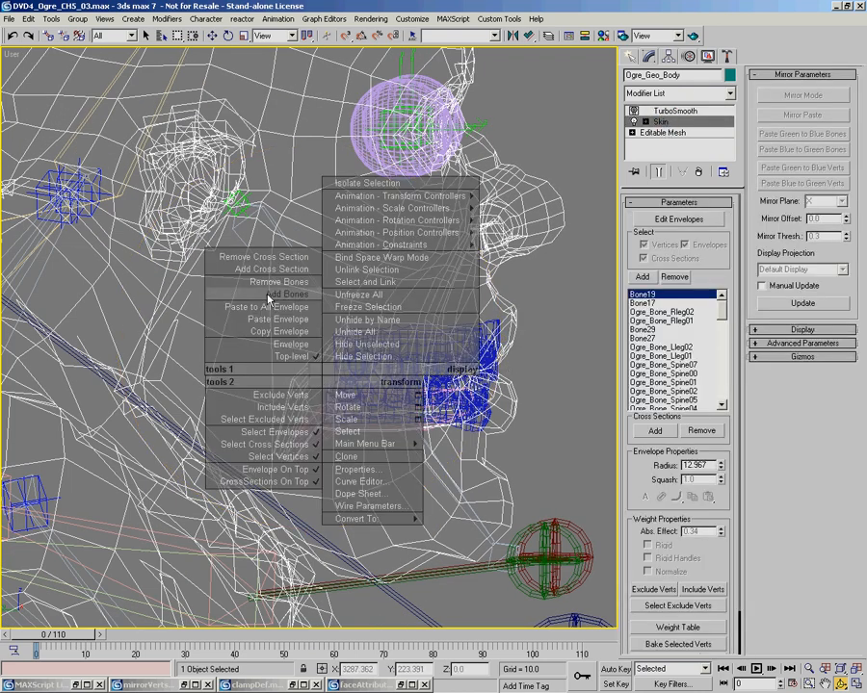
click(288, 298)
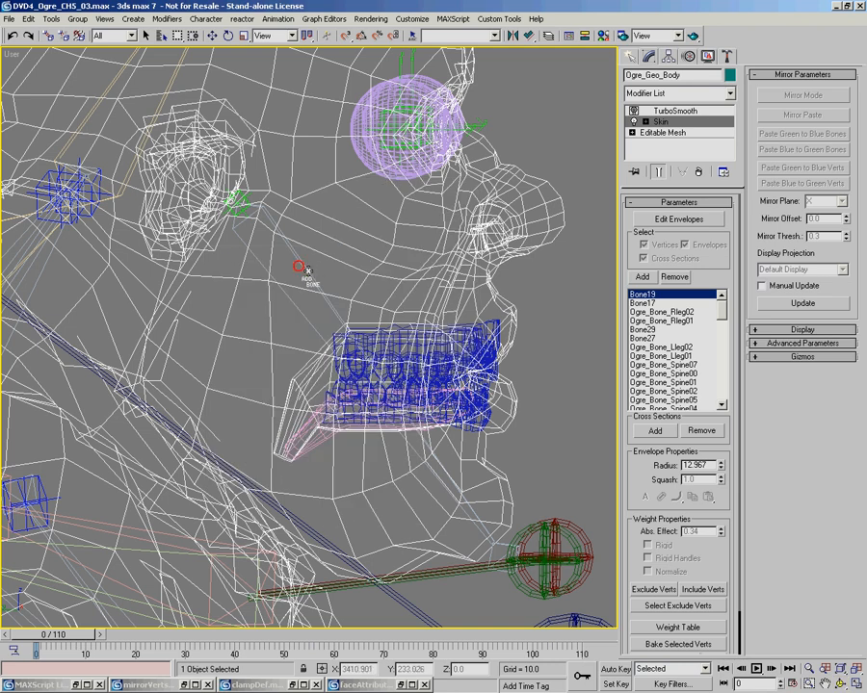
click(309, 273)
Step: At frame 10 with Auto Key on, rotate the circular control above the head by -33.5 degrees to tilt the head back
middle_drag(286, 242, 301, 315)
scroll(302, 315, down, 5)
drag(80, 639, 108, 642)
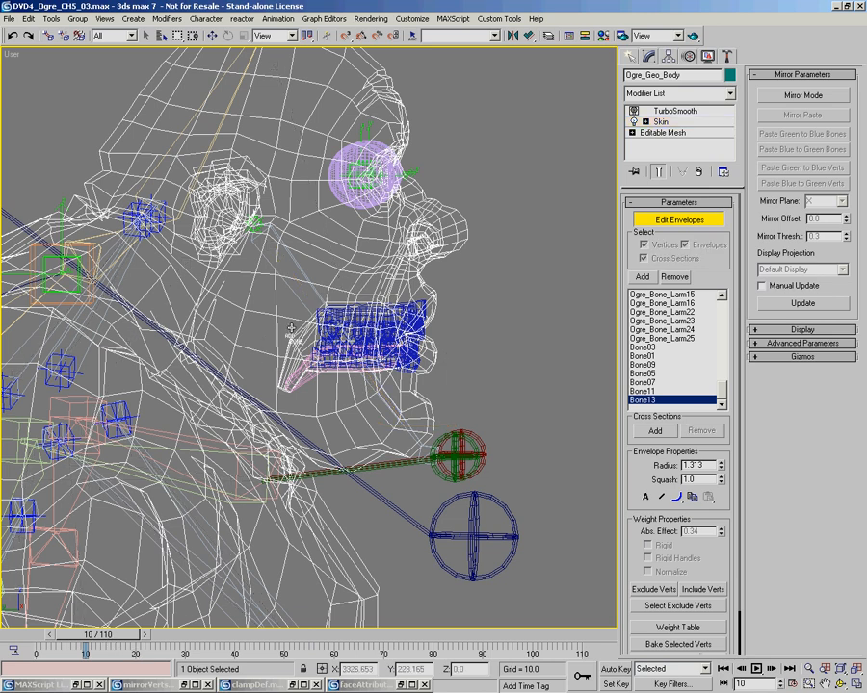
middle_drag(220, 327, 239, 348)
scroll(239, 349, down, 3)
key(w)
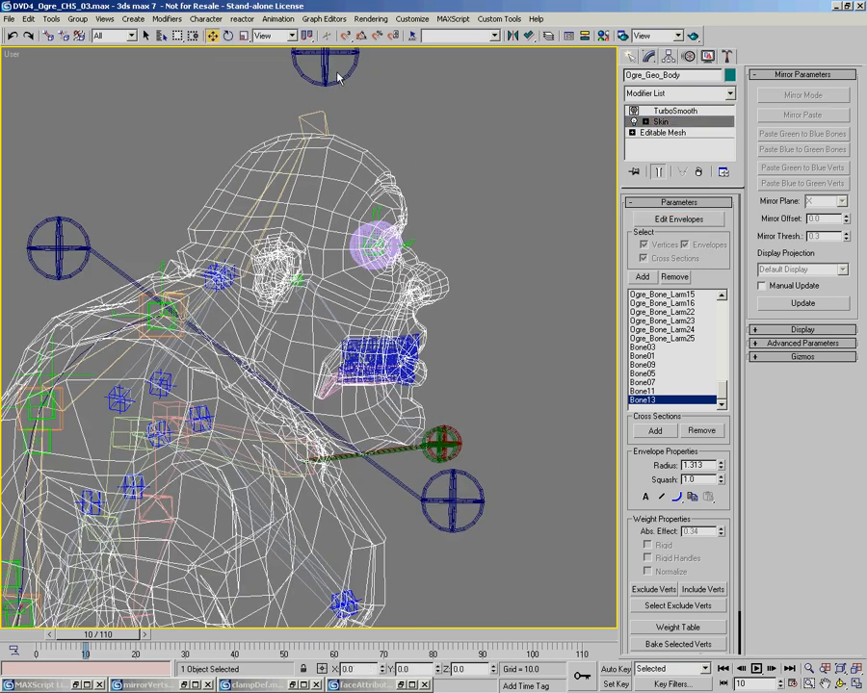
click(339, 77)
middle_drag(419, 256, 424, 292)
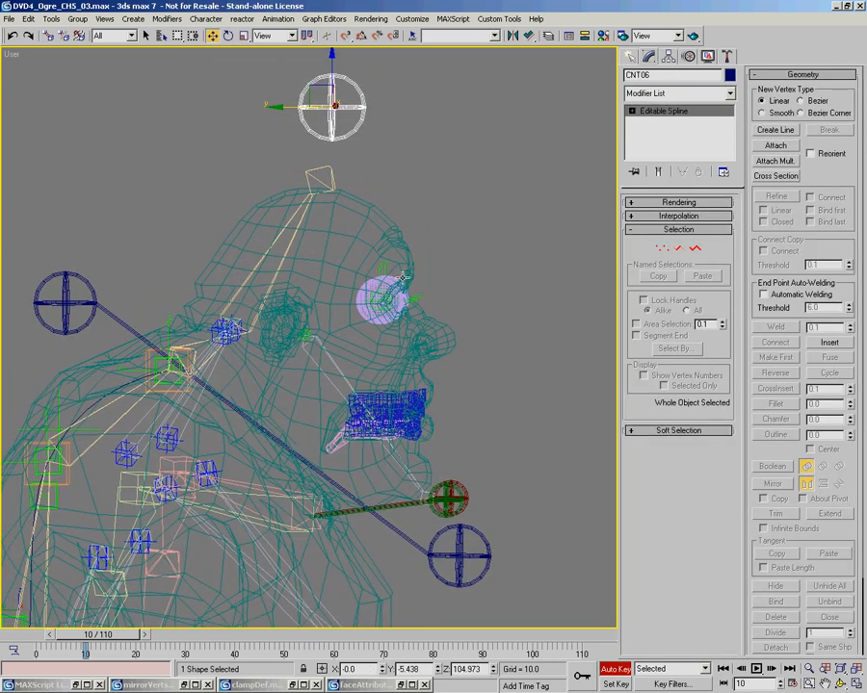
right_click(417, 272)
click(440, 297)
drag(376, 128, 384, 71)
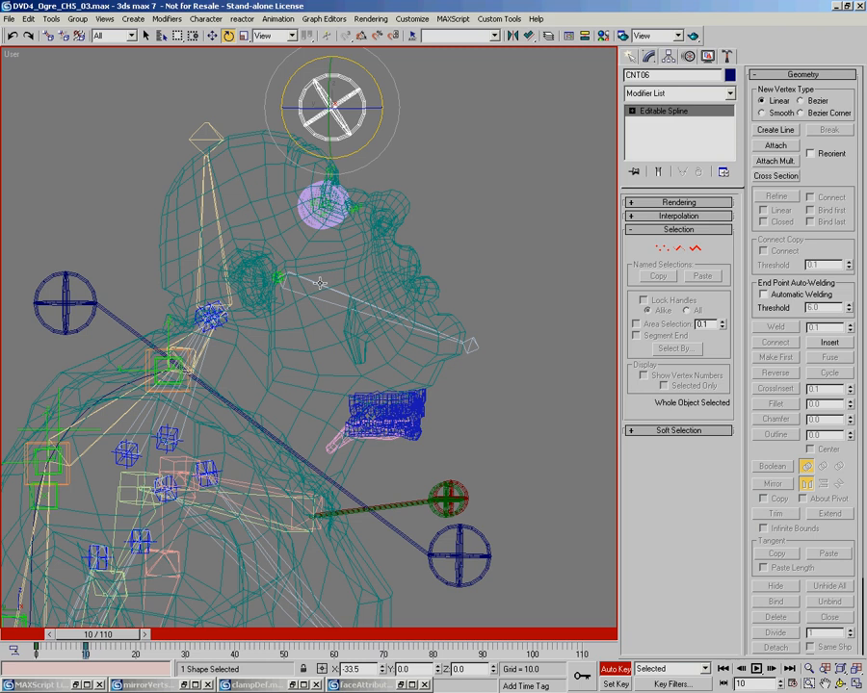
Step: Rotate the jaw bone open by about 17 degrees at frame 10, return to frame 0 and turn Auto Key off
click(320, 283)
drag(328, 265, 255, 549)
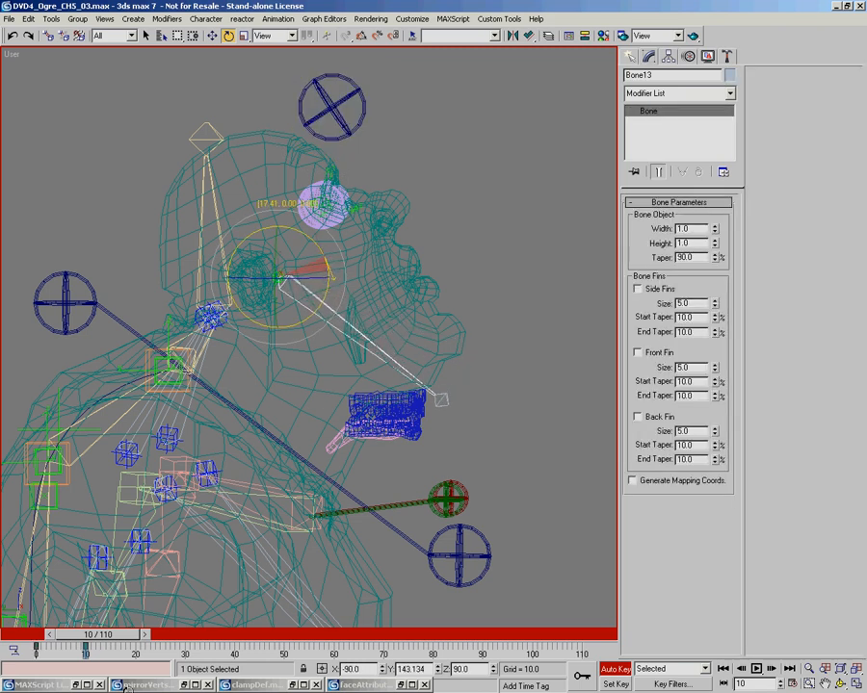
drag(108, 636, 44, 634)
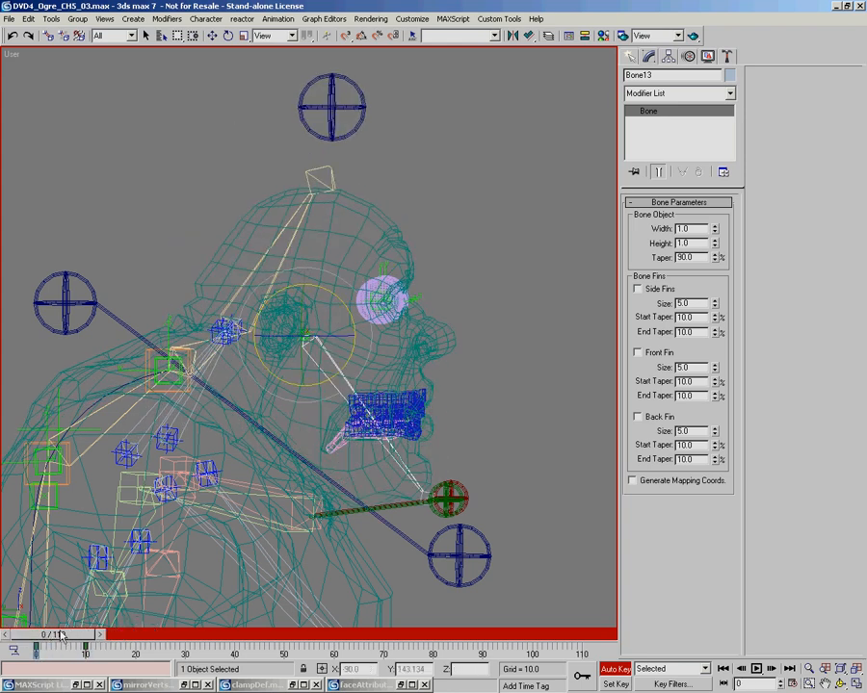
key(n)
Step: Enter envelope editing in the Skin modifier of the ogre's body and select the jaw bone's envelope
scroll(383, 429, up, 2)
click(364, 291)
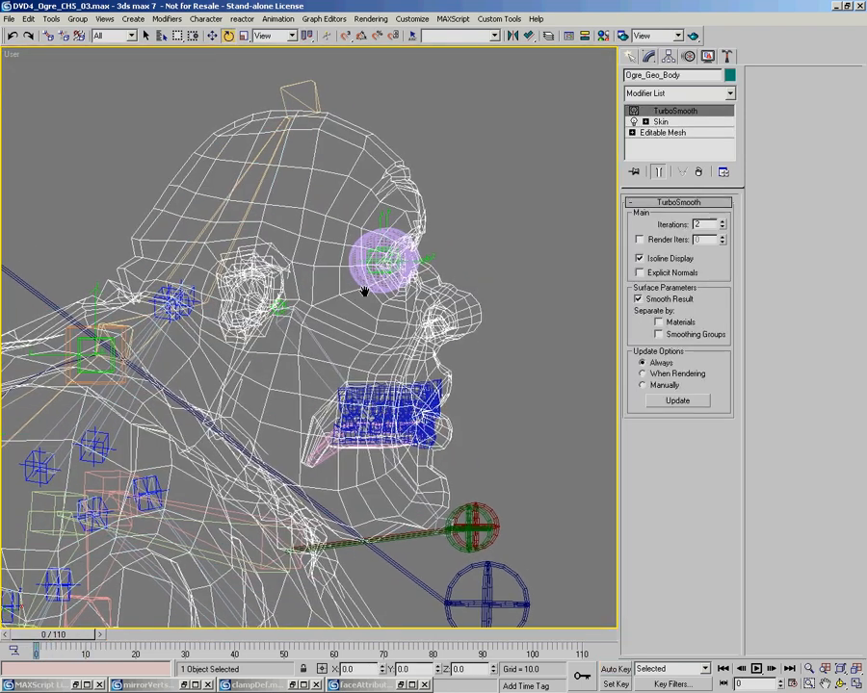
click(659, 122)
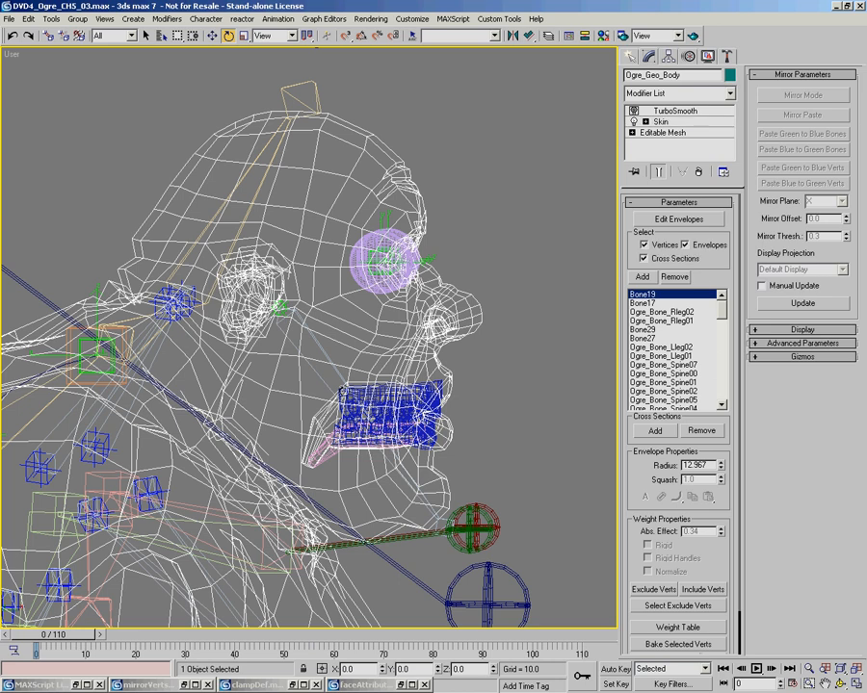
click(679, 219)
scroll(340, 377, up, 2)
click(325, 370)
click(374, 389)
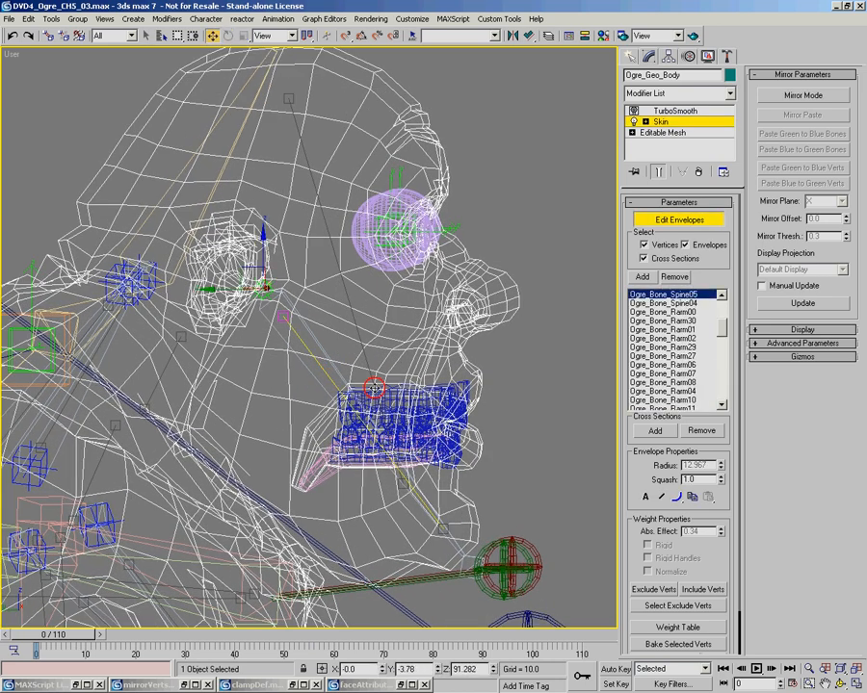
Step: Show the head from the Left view in shaded display with the jaw area framed
key(l)
key(alt+z)
drag(275, 431, 374, 351)
right_click(373, 351)
click(363, 360)
middle_drag(377, 393, 360, 360)
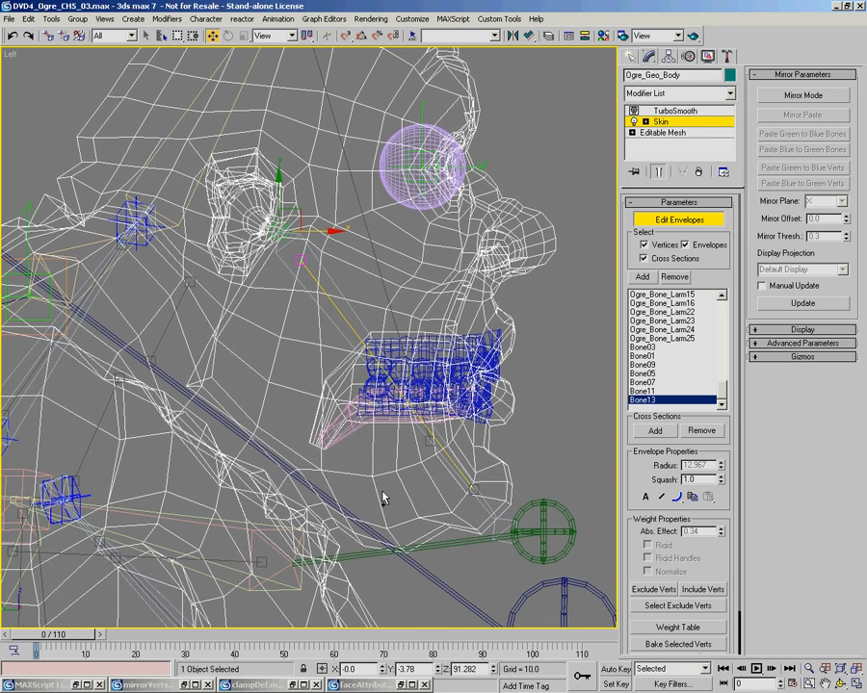
key(F3)
middle_drag(379, 510, 379, 478)
scroll(529, 383, up, 1)
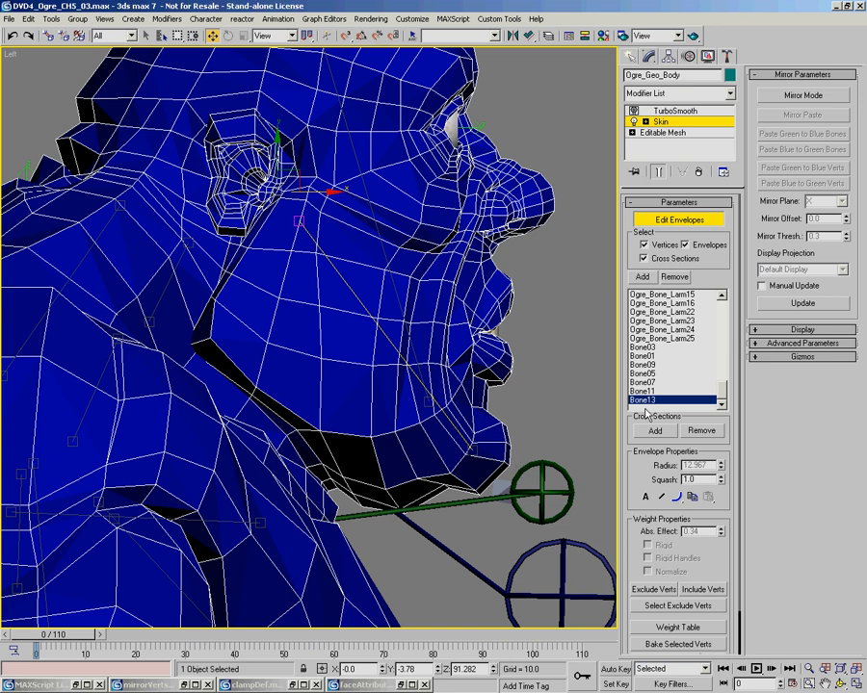
Step: Select the vertices of the lower cheek, jaw, chin and lower lip and set their absolute effect for the jaw bone to 1.0
right_click(483, 402)
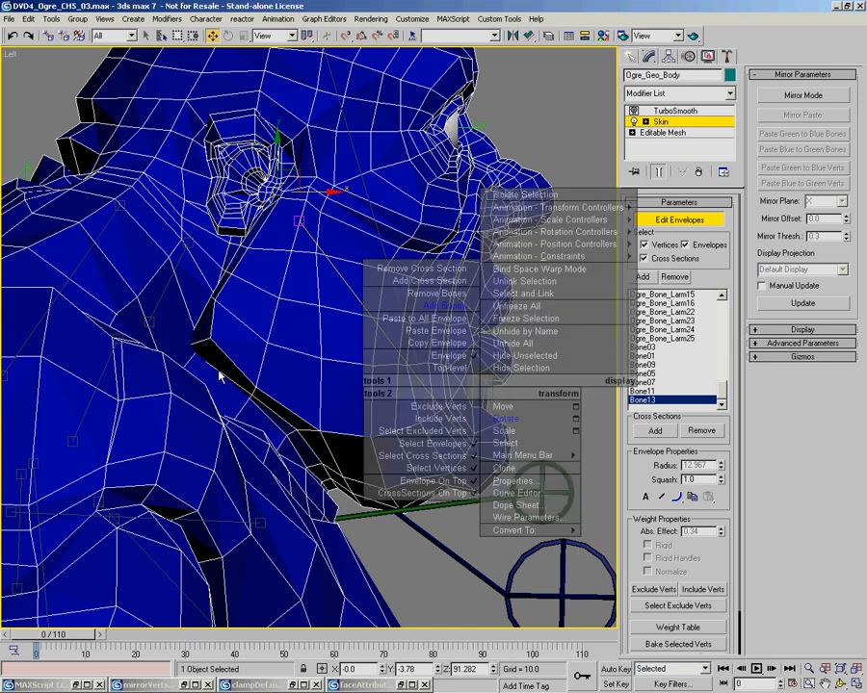
click(211, 442)
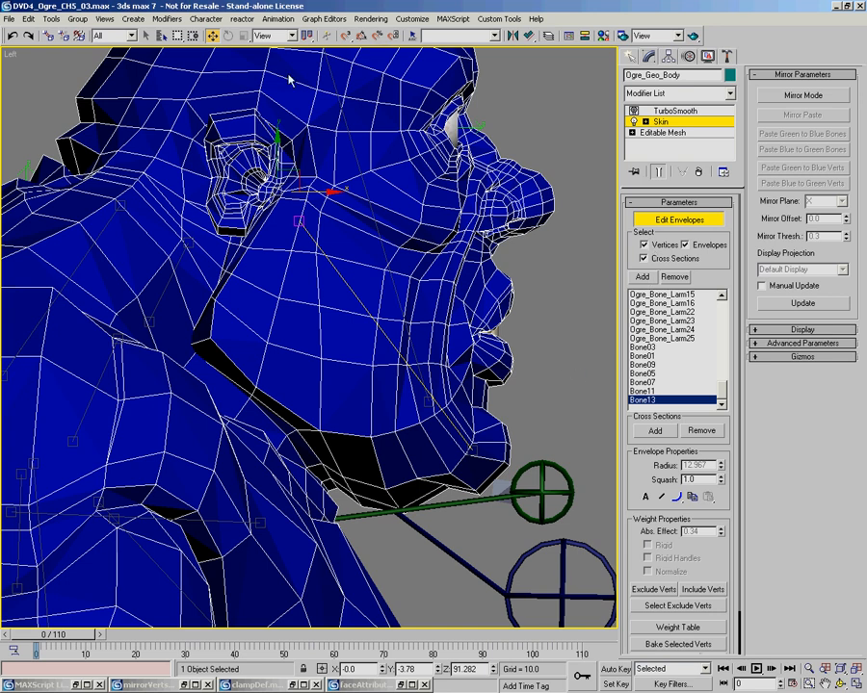
drag(177, 37, 182, 101)
drag(490, 337, 450, 330)
drag(371, 293, 207, 276)
drag(498, 547, 501, 541)
double_click(704, 531)
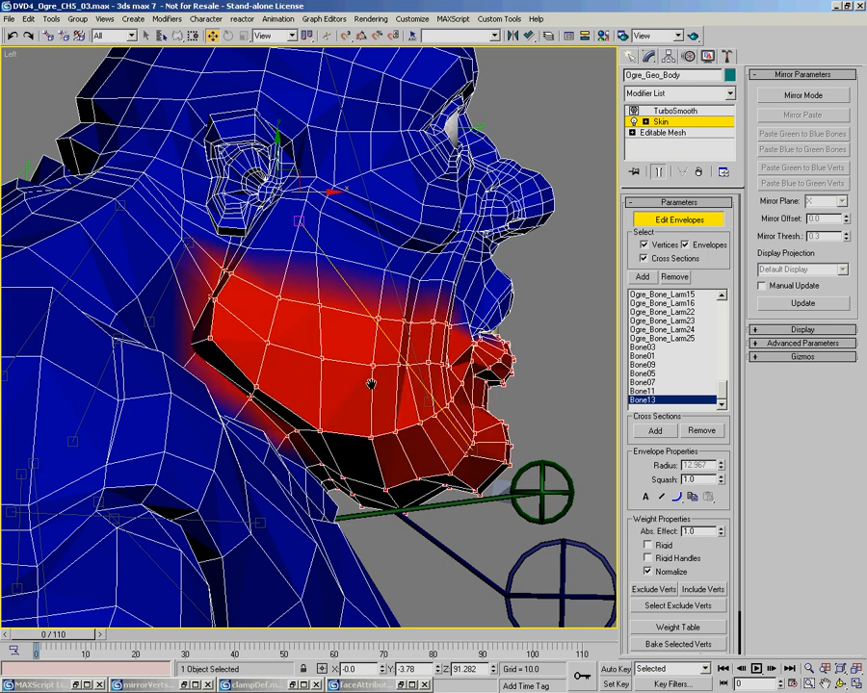
Step: Scrub the animation to frame 10 and inspect how the weighted jaw vertices deform
middle_drag(372, 384, 358, 397)
mouse_move(87, 642)
mouse_down()
mouse_move(111, 643)
mouse_move(91, 639)
mouse_up()
key(F3)
key(w)
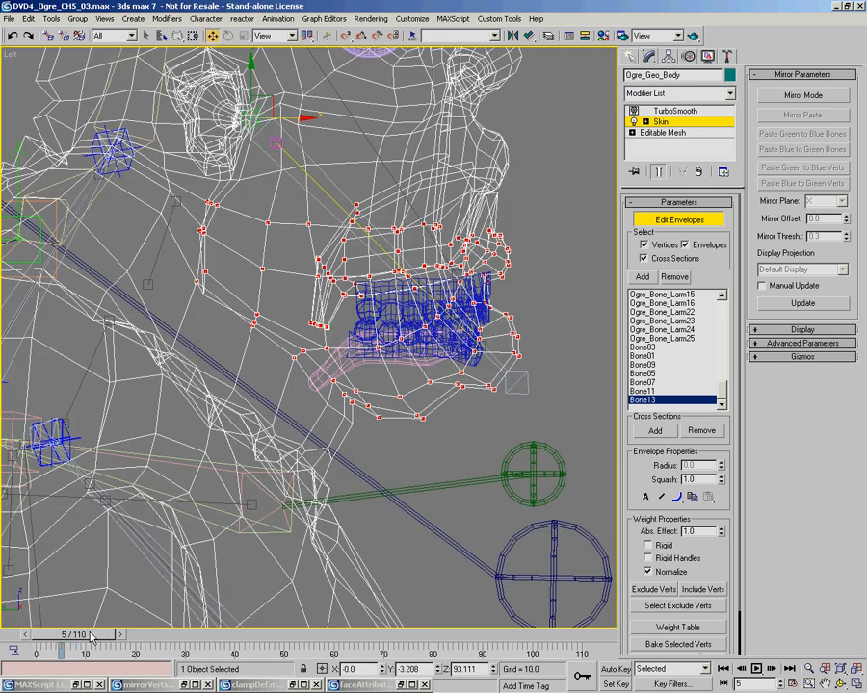
key(F3)
drag(79, 641, 106, 642)
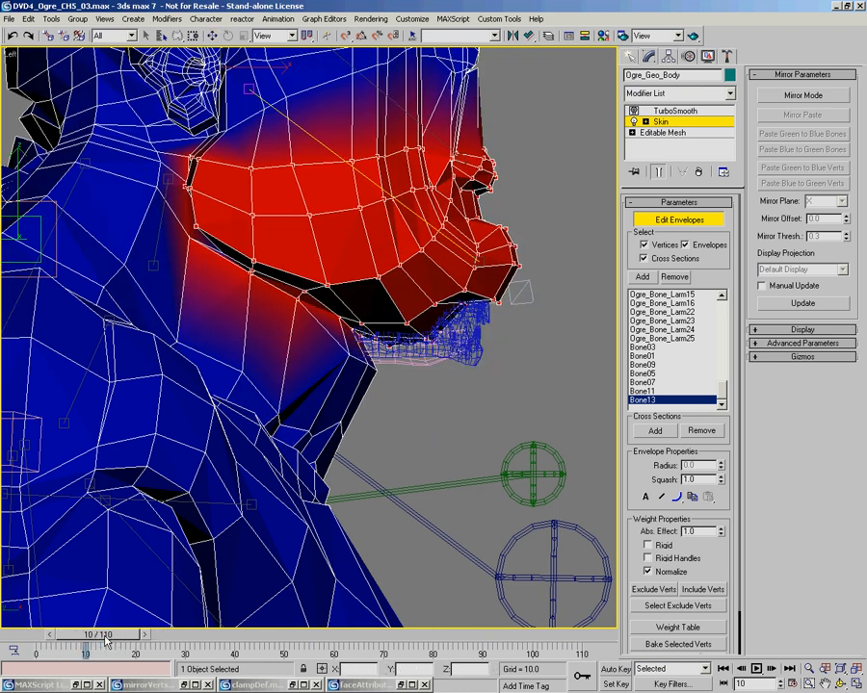
scroll(449, 328, up, 5)
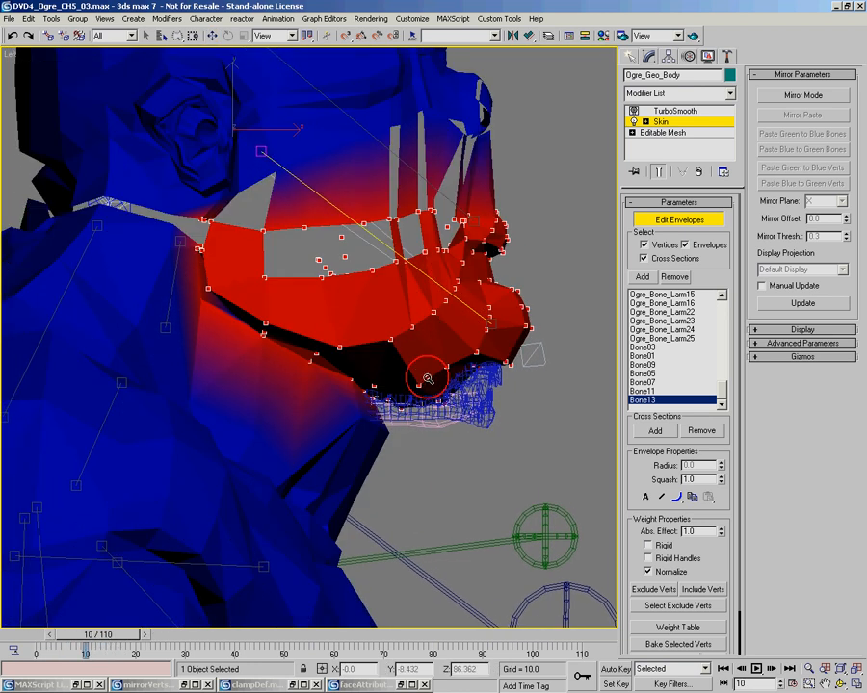
Step: Select the leftover vertices under the jaw at the throat and set their absolute effect to 1.0
drag(395, 431, 516, 463)
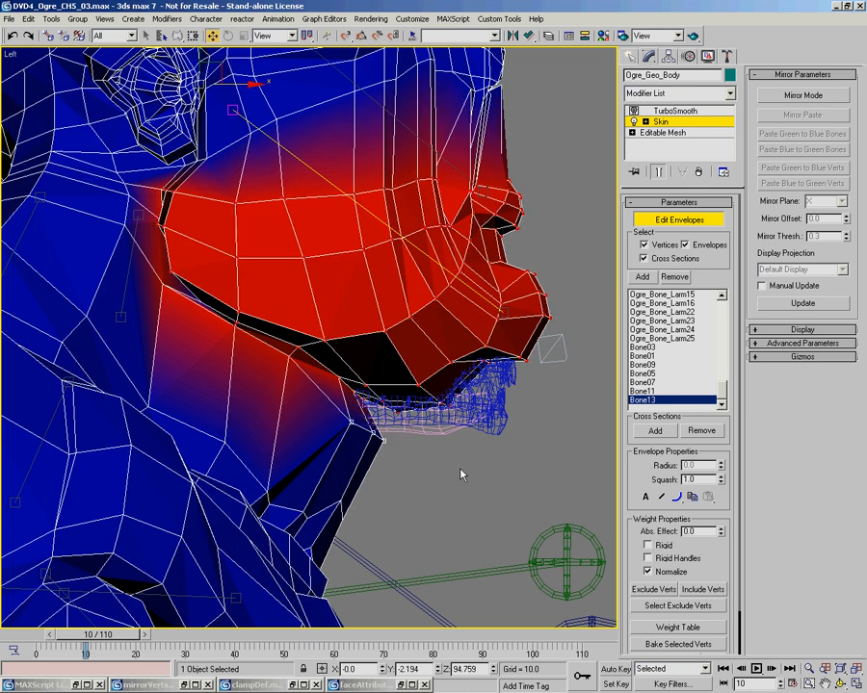
double_click(709, 532)
text(1)
key(Return)
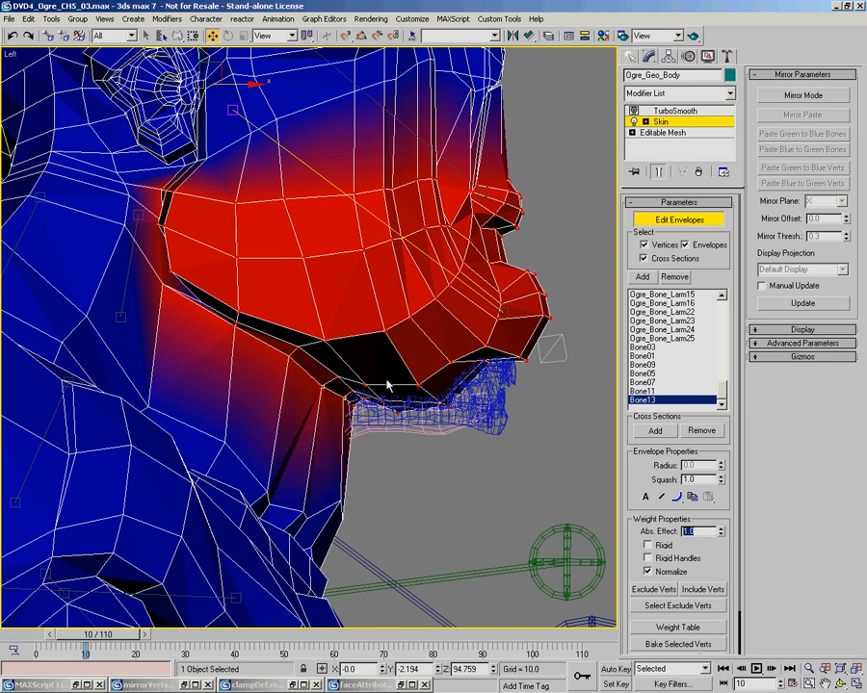
Step: Select the stray lip vertex left behind below the upper lip in wireframe display and set its absolute effect to 1.0
middle_drag(365, 378, 363, 386)
scroll(307, 361, down, 2)
middle_drag(304, 323, 300, 351)
key(l)
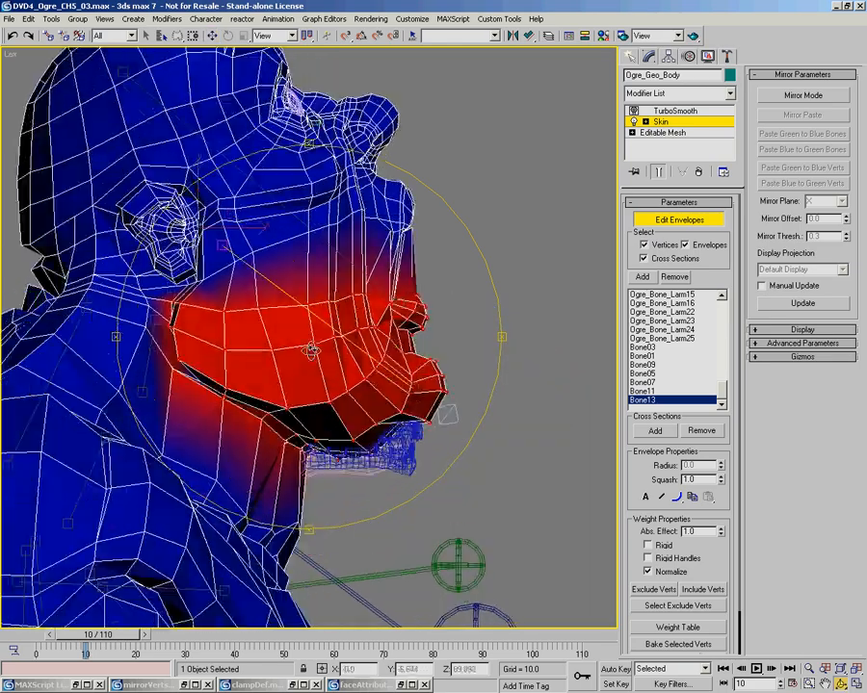
key(z)
key(alt+z)
drag(291, 486, 480, 239)
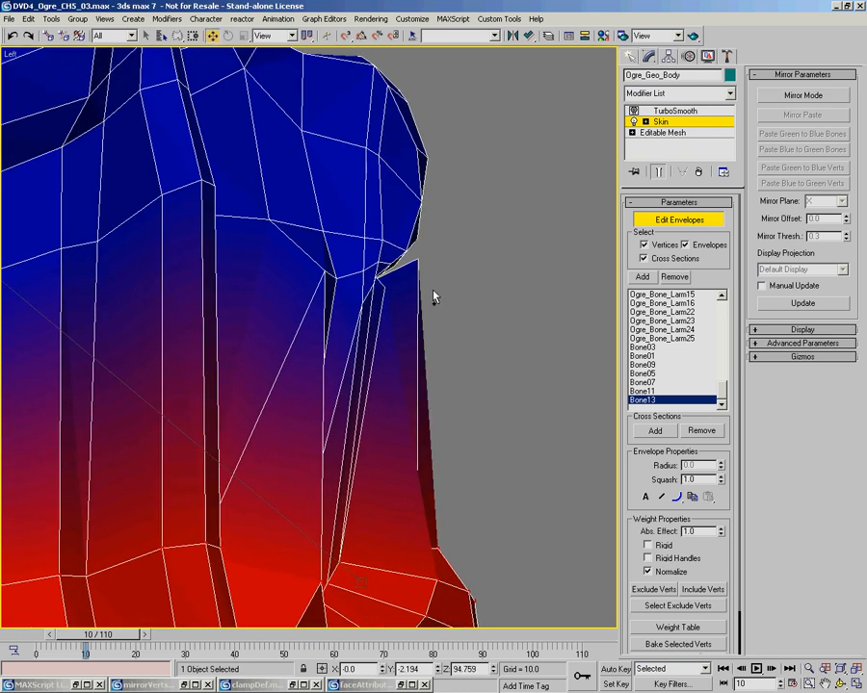
key(F3)
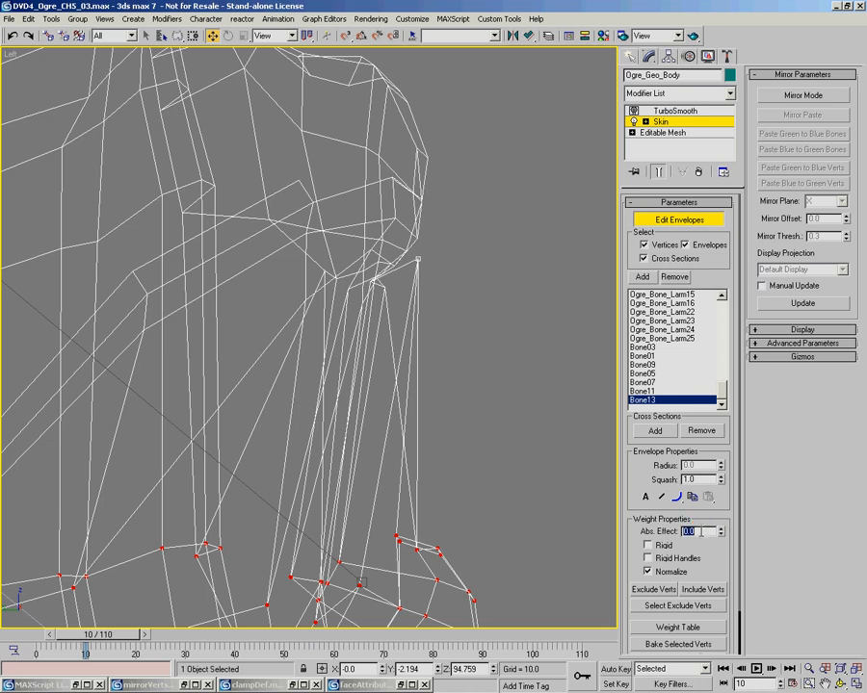
key(Return)
middle_drag(441, 406, 472, 319)
scroll(401, 330, down, 3)
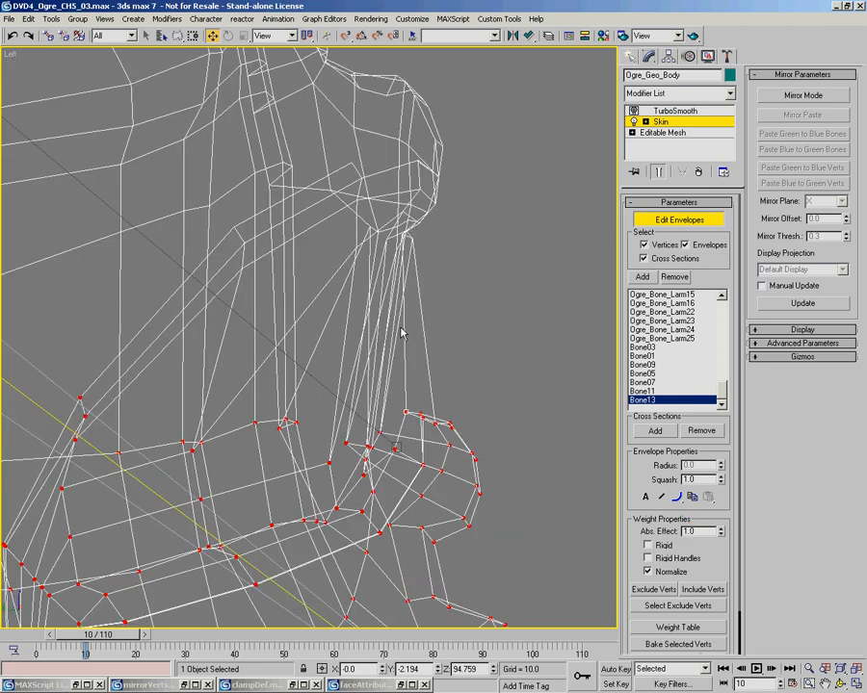
Step: Select the small group of lip vertices at the corner of the open mouth and set their absolute effect for the jaw bone to 0.56
middle_drag(297, 367, 331, 334)
scroll(289, 361, down, 5)
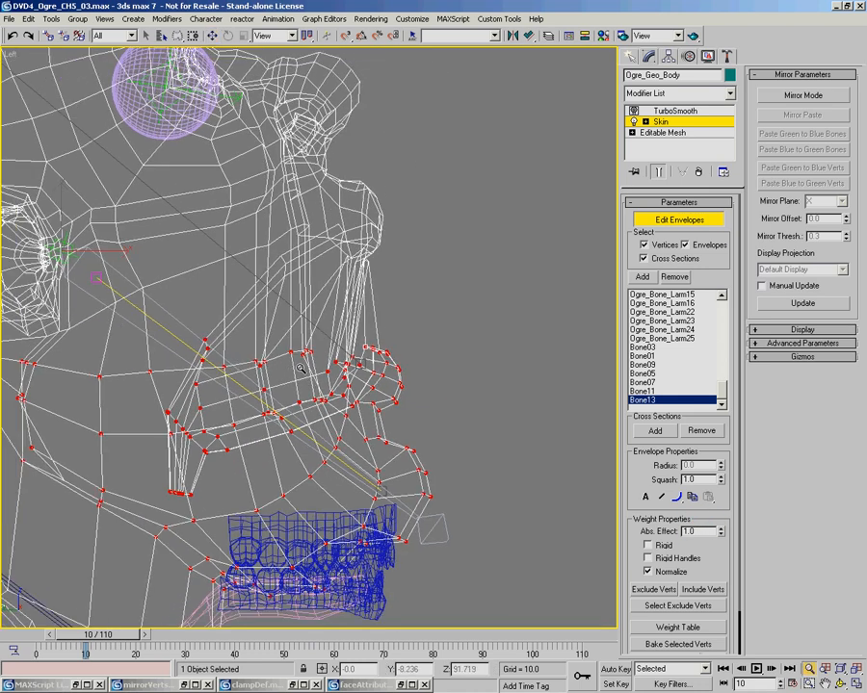
right_click(407, 336)
alt+middle_drag(306, 353, 263, 367)
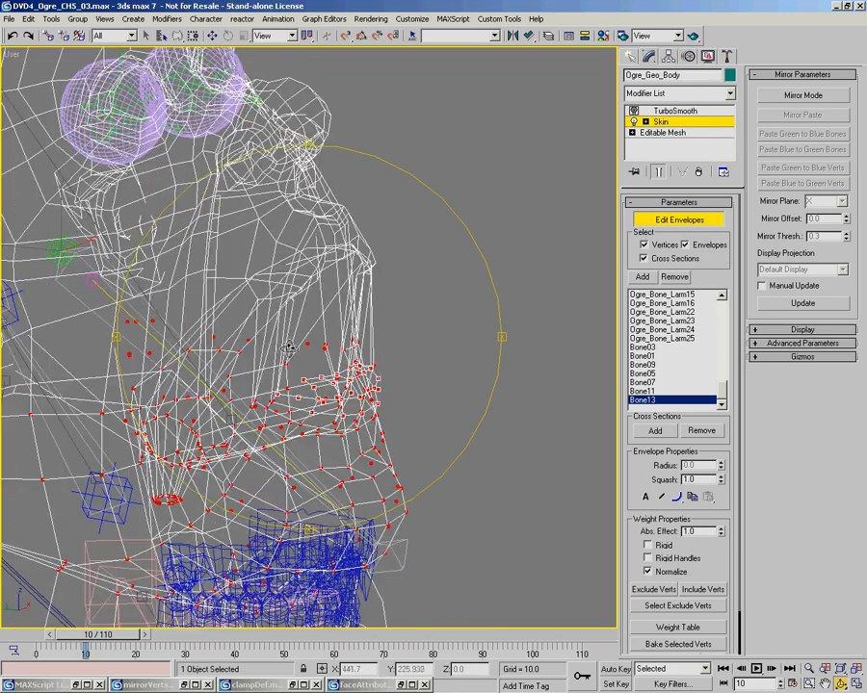
key(F3)
scroll(289, 337, up, 10)
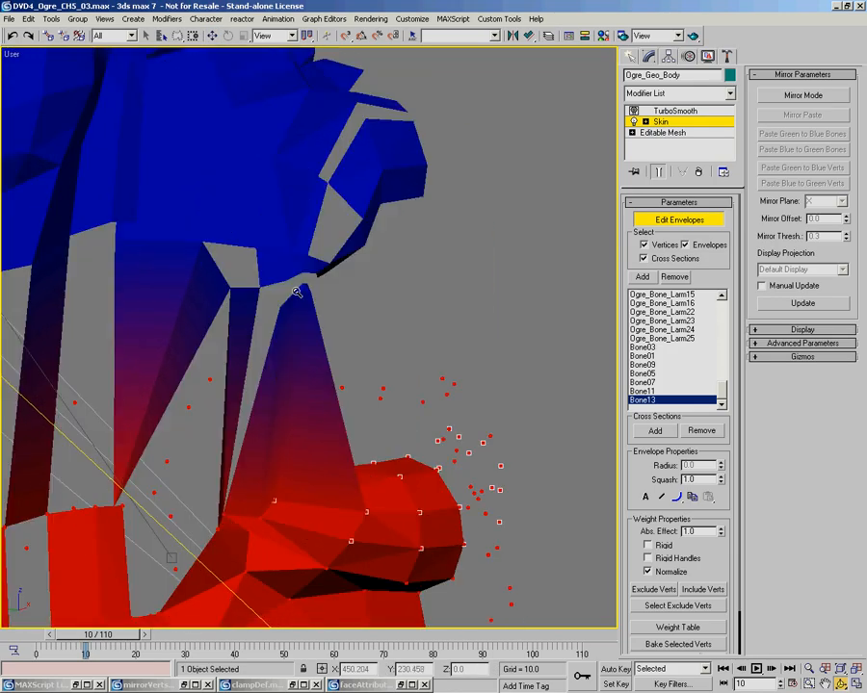
mouse_move(303, 328)
alt+middle_down()
mouse_move(388, 324)
mouse_move(353, 309)
mouse_move(328, 332)
mouse_move(253, 300)
mouse_move(262, 302)
mouse_move(237, 304)
mouse_move(263, 316)
mouse_move(216, 315)
mouse_move(286, 313)
mouse_move(245, 336)
mouse_move(281, 325)
mouse_move(307, 379)
alt+middle_up()
key(F3)
scroll(410, 291, up, 6)
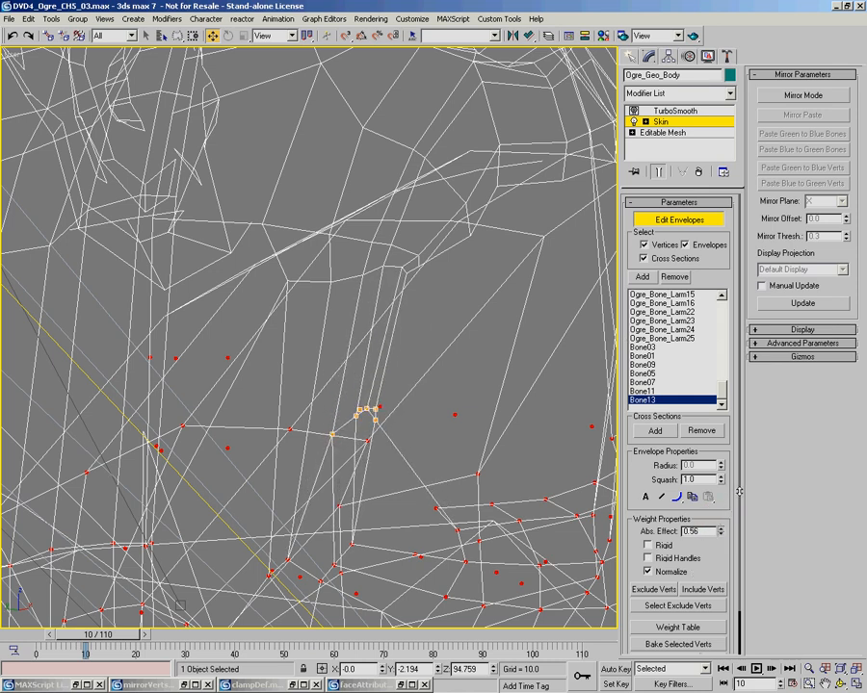
Step: Select the next row of vertices above the mouth corner and set their absolute effect for the jaw bone to 0.39
middle_drag(378, 403, 450, 366)
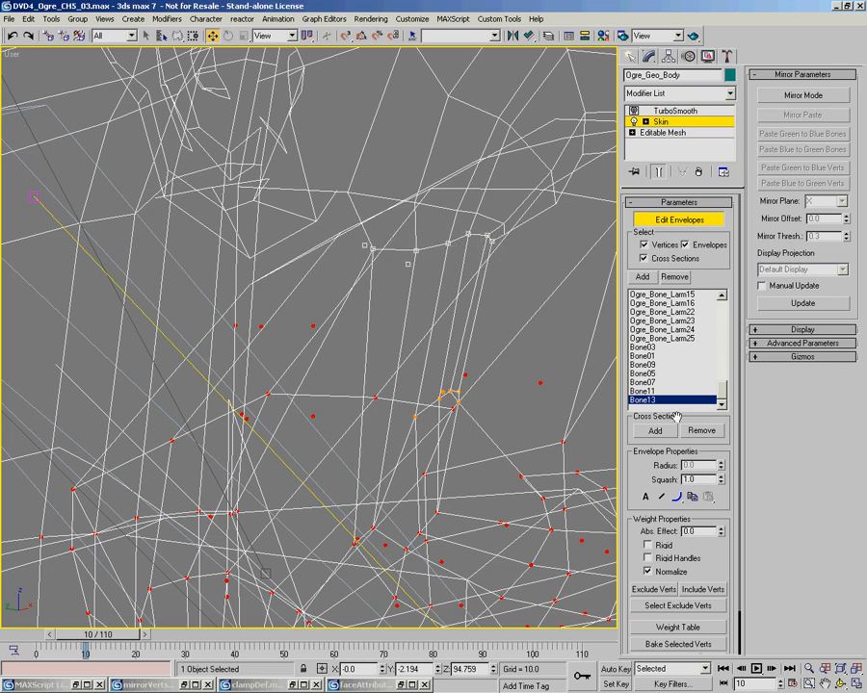
scroll(438, 352, down, 2)
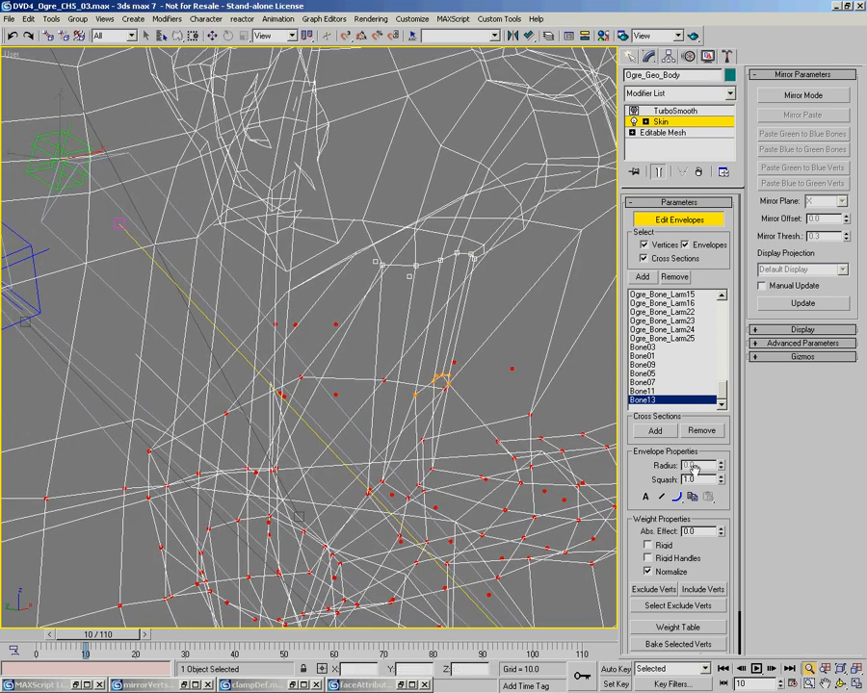
drag(727, 502, 727, 492)
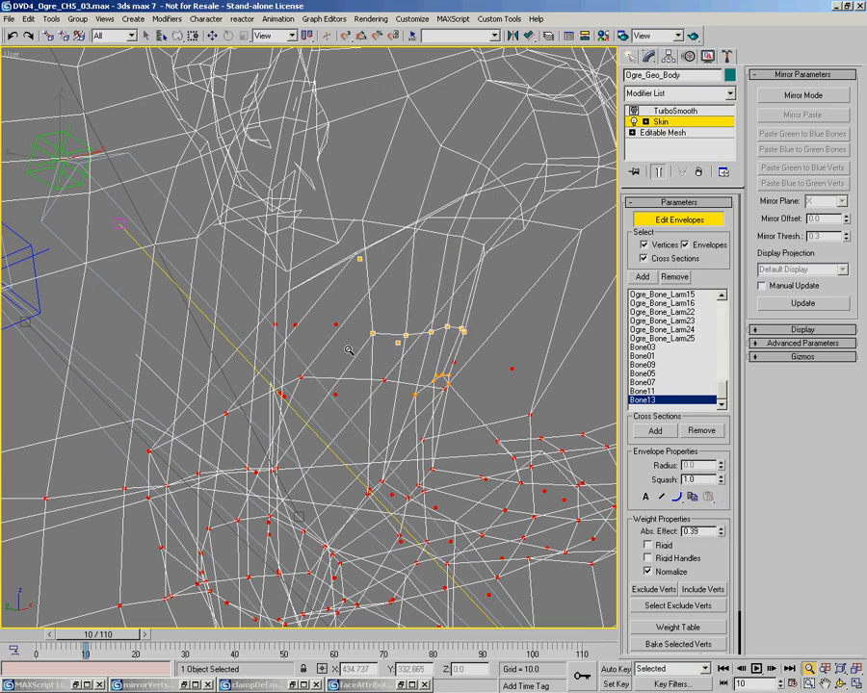
Step: Inspect the shaded weight falloff around the cheek, throat and mouth corner from the side and the front
scroll(351, 392, down, 3)
mouse_move(353, 396)
alt+middle_down()
mouse_move(345, 353)
mouse_move(222, 360)
mouse_move(220, 376)
mouse_move(295, 377)
mouse_move(364, 352)
mouse_move(319, 389)
alt+middle_up()
key(F3)
scroll(338, 355, down, 3)
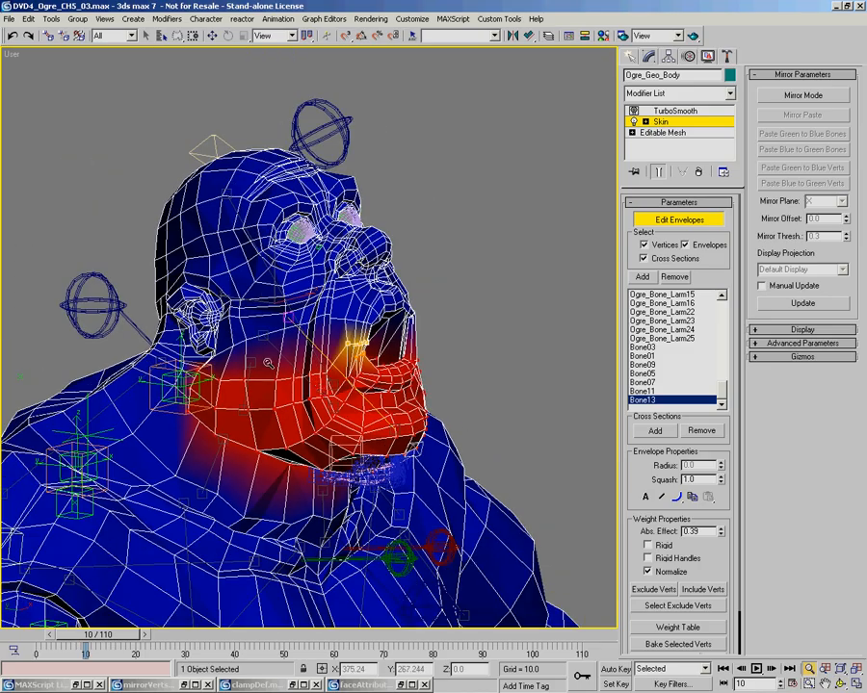
ctrl+alt+middle_drag(262, 375, 325, 357)
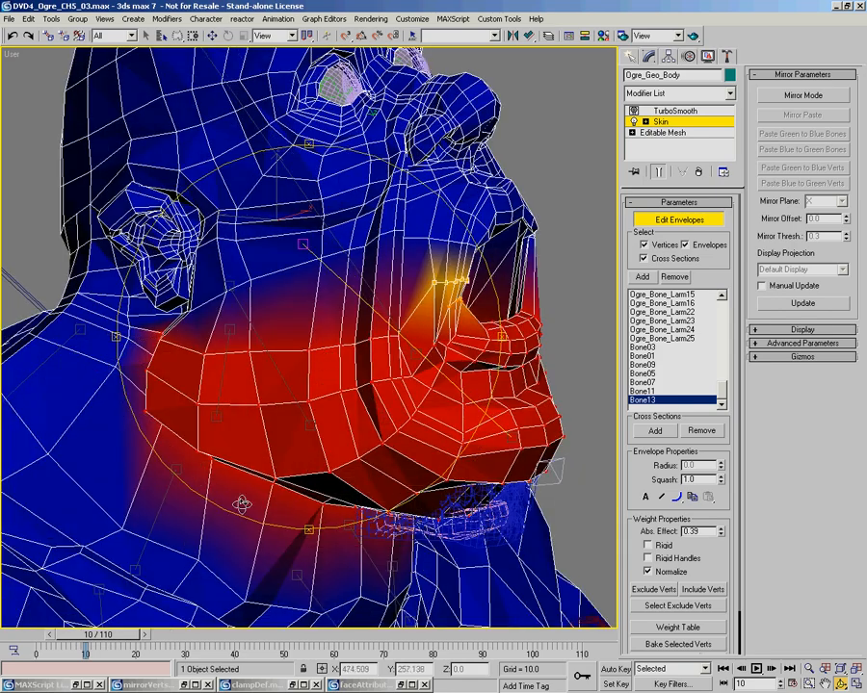
alt+middle_drag(330, 421, 320, 412)
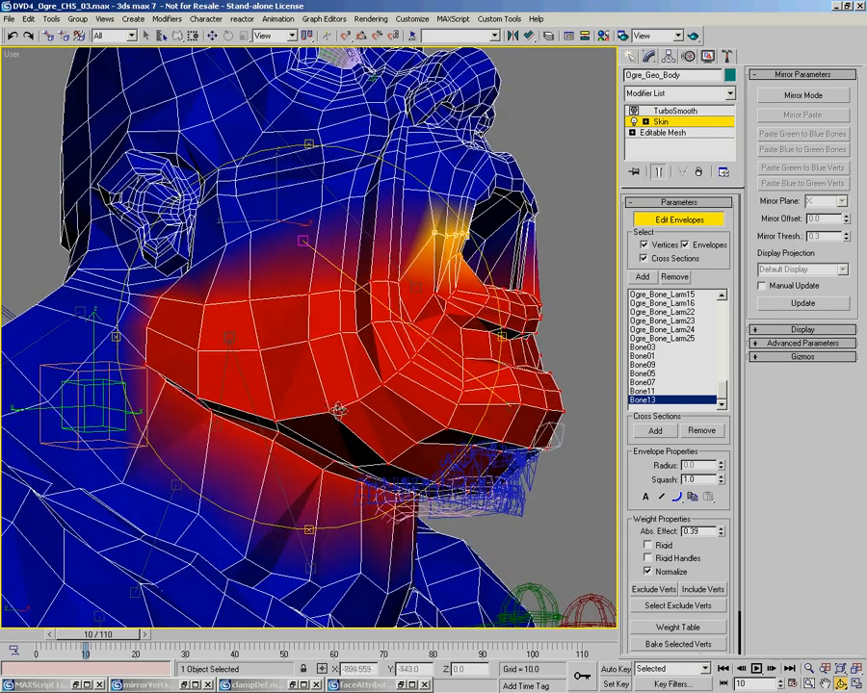
alt+middle_drag(358, 272, 278, 309)
alt+middle_drag(231, 335, 265, 326)
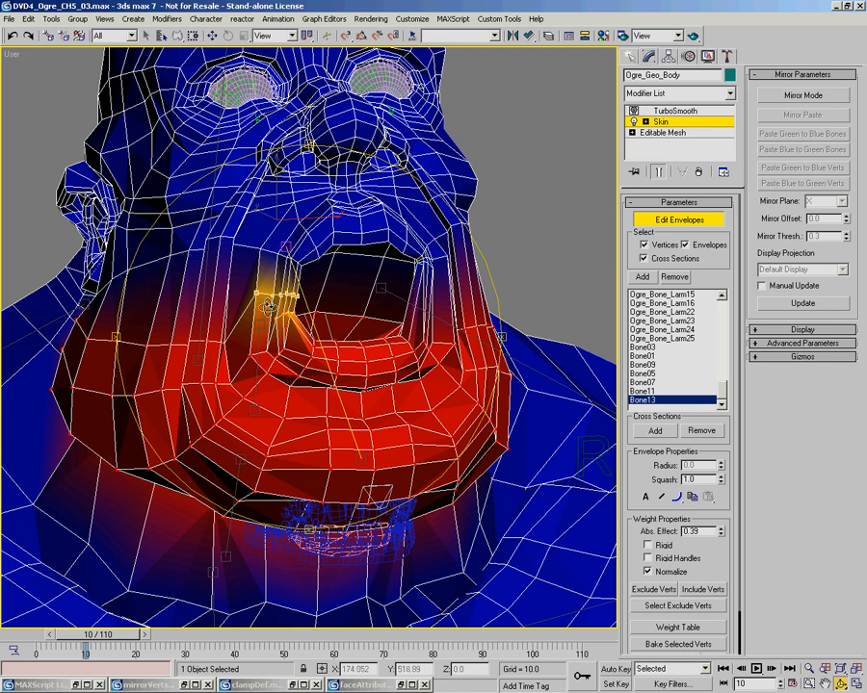
alt+middle_drag(273, 405, 241, 399)
alt+middle_drag(344, 338, 349, 369)
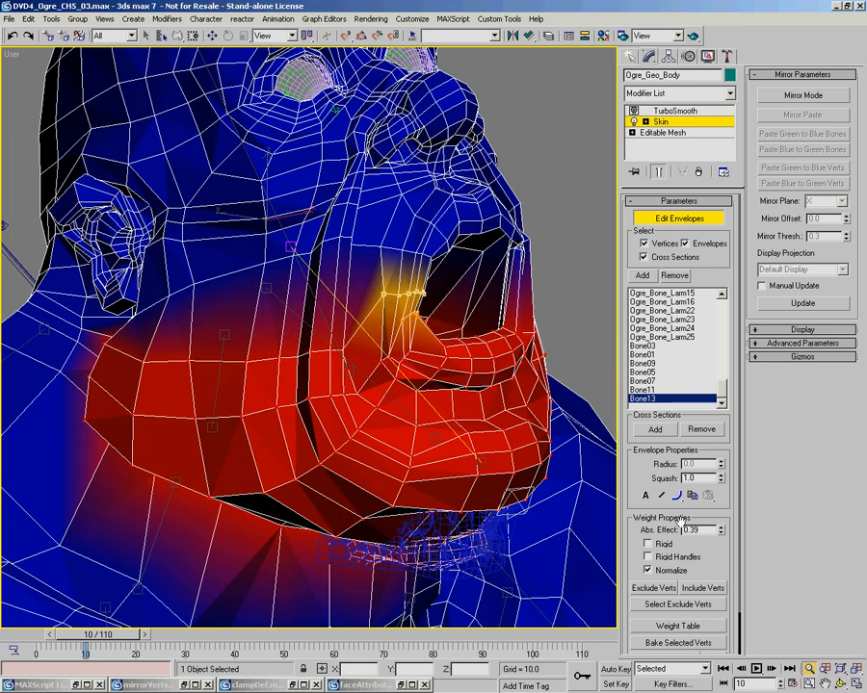
Step: Review the brush settings in the Painter Options for weight painting, then close them unchanged
scroll(661, 545, down, 2)
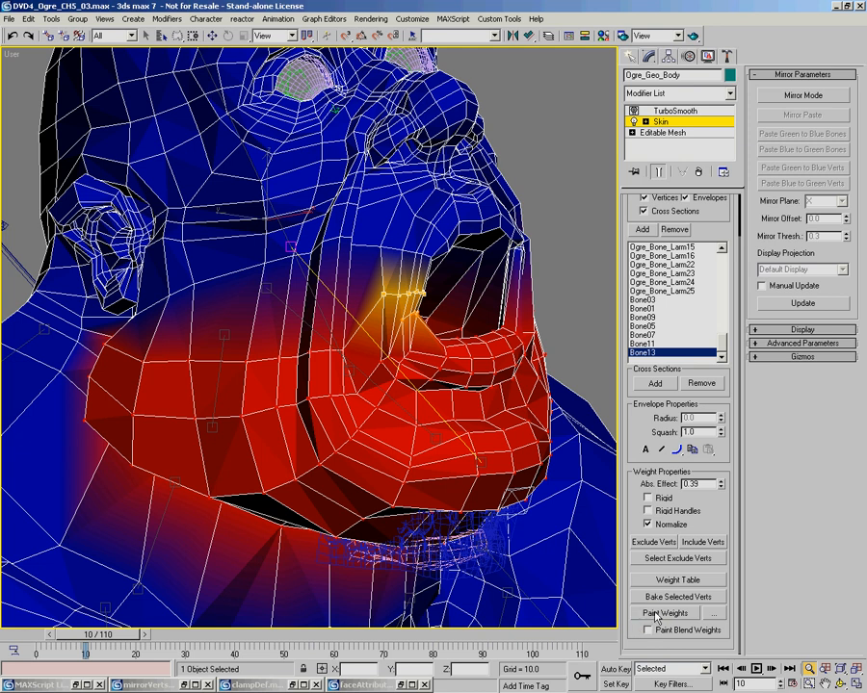
click(713, 614)
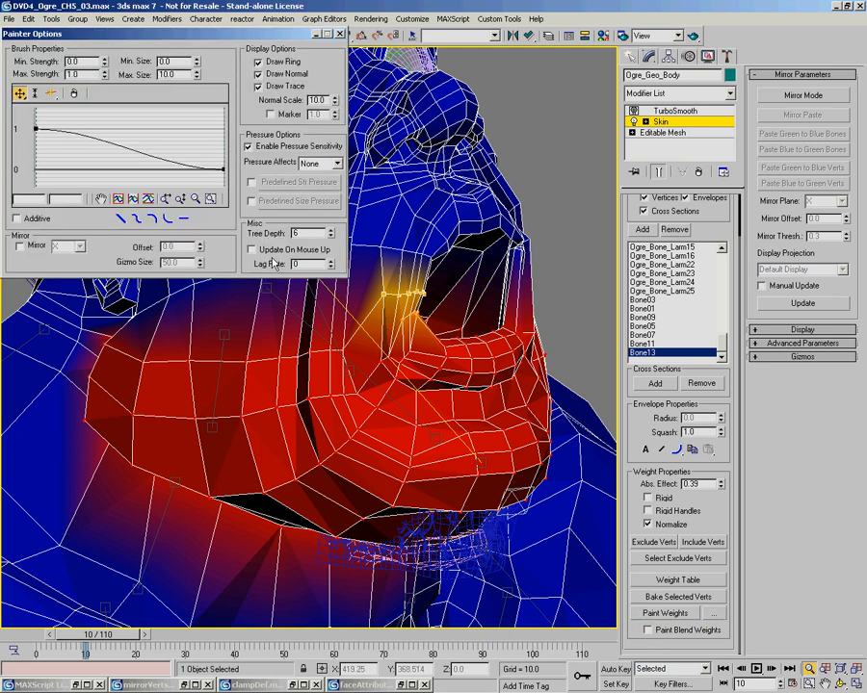
click(339, 33)
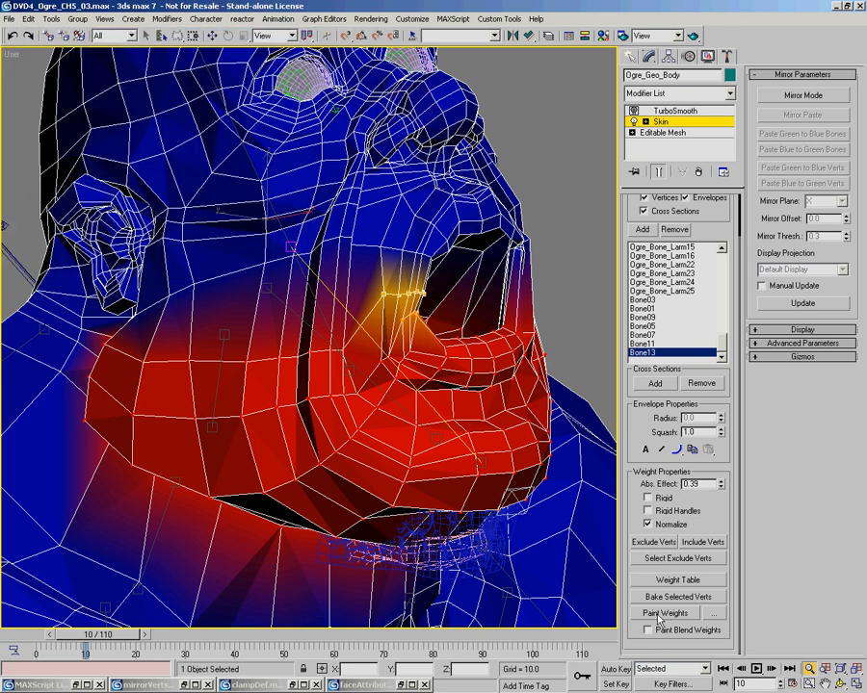
Step: Activate Paint Weights, reduce the brush size, and paint soft jaw-bone influence onto the upper cheek beside the nose
mouse_move(393, 217)
alt+middle_down()
mouse_move(404, 289)
mouse_move(390, 333)
mouse_move(391, 304)
alt+middle_up()
right_click(391, 303)
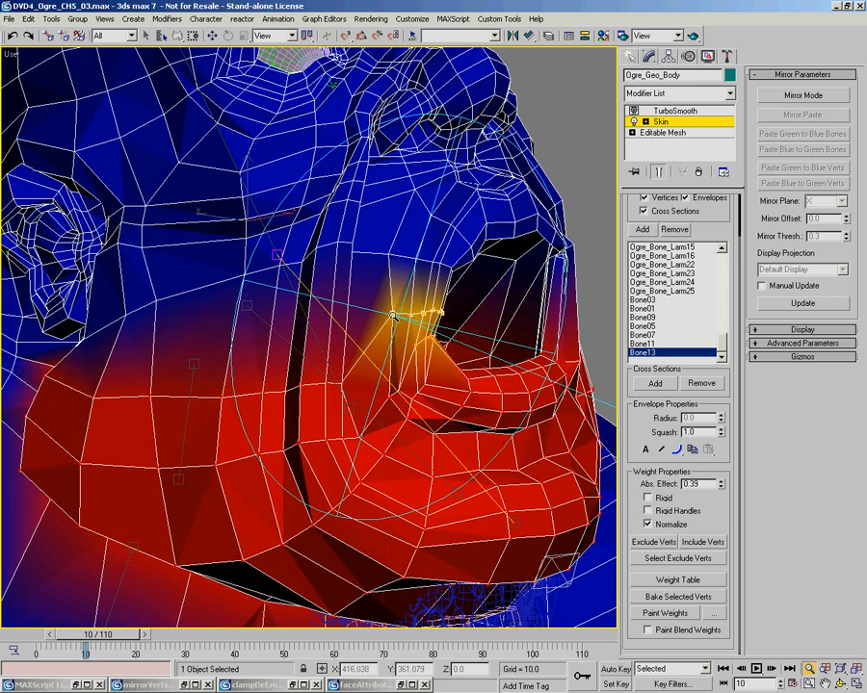
mouse_move(391, 304)
mouse_down()
mouse_move(392, 339)
mouse_move(397, 321)
mouse_move(367, 328)
mouse_move(387, 333)
mouse_move(344, 339)
mouse_up()
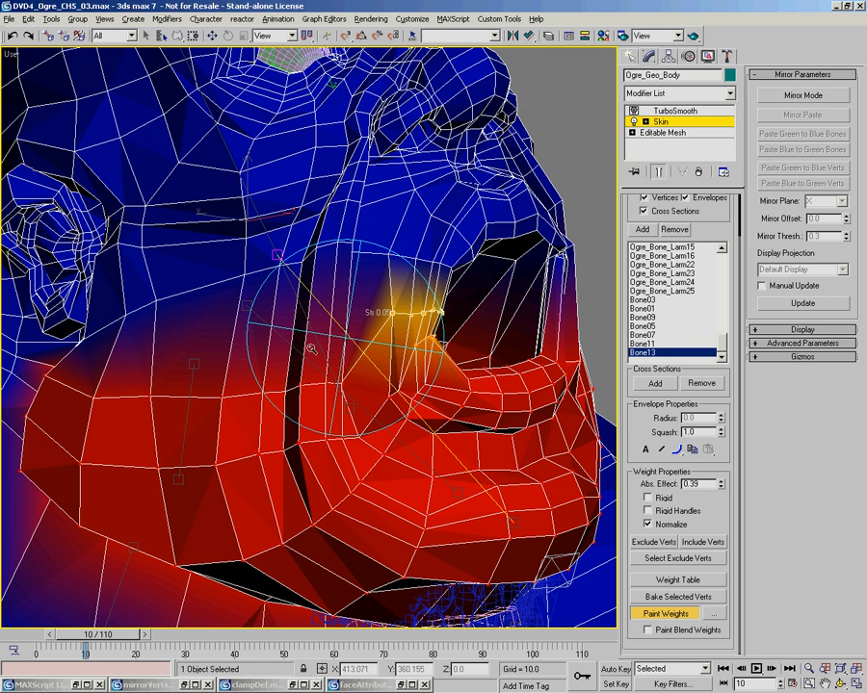
mouse_move(289, 299)
mouse_down()
mouse_move(344, 301)
mouse_move(191, 314)
mouse_move(208, 300)
mouse_move(361, 282)
mouse_up()
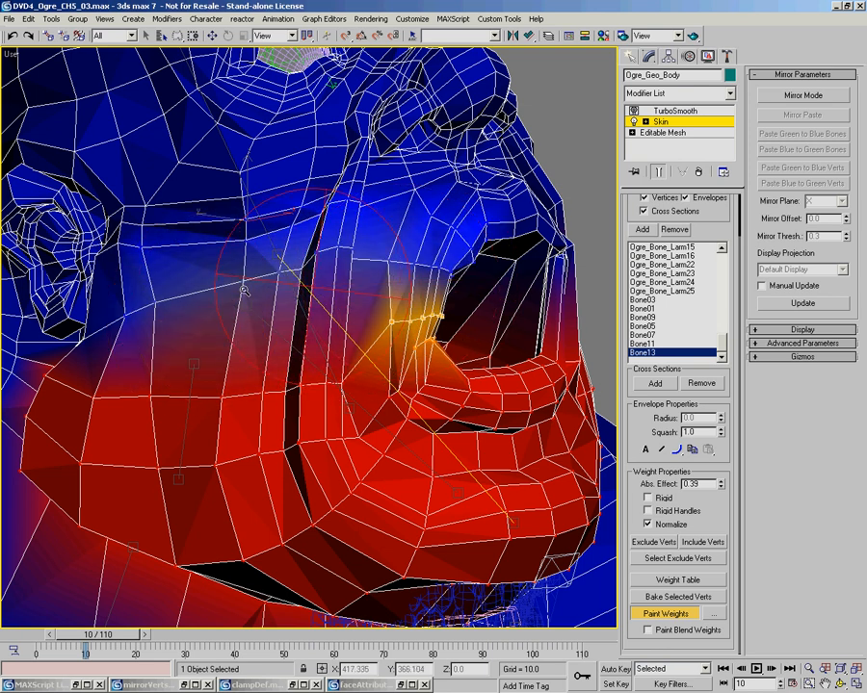
drag(216, 302, 211, 306)
Step: Paint a blended band of jaw-bone weight across the cheek from in front of the ear to the mouth corner, resizing the brush as needed
alt+middle_drag(239, 309, 294, 325)
mouse_move(292, 324)
mouse_down()
mouse_move(281, 332)
mouse_move(277, 324)
mouse_move(274, 287)
mouse_up()
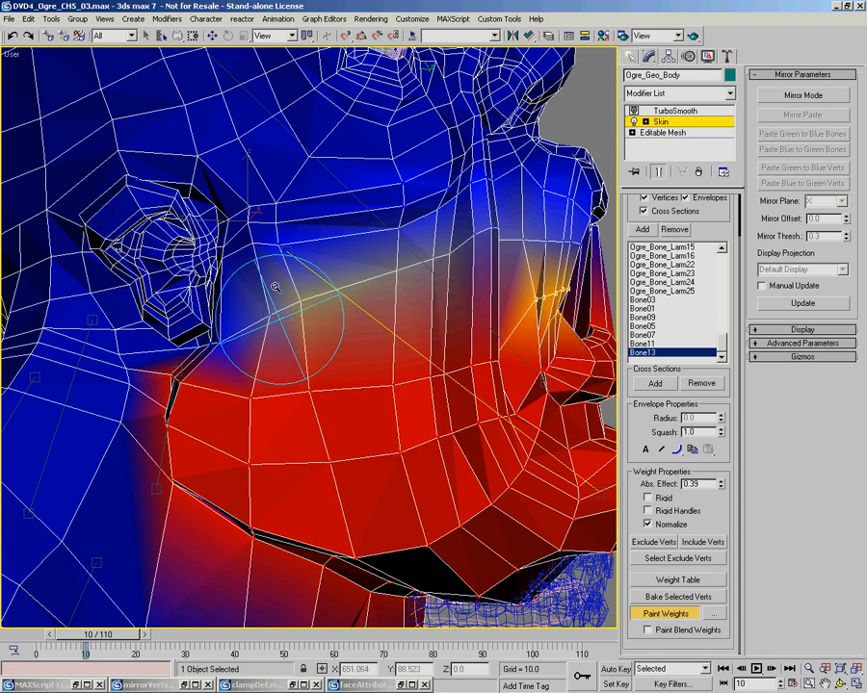
alt+middle_drag(476, 266, 227, 258)
ctrl+shift+drag(230, 253, 282, 220)
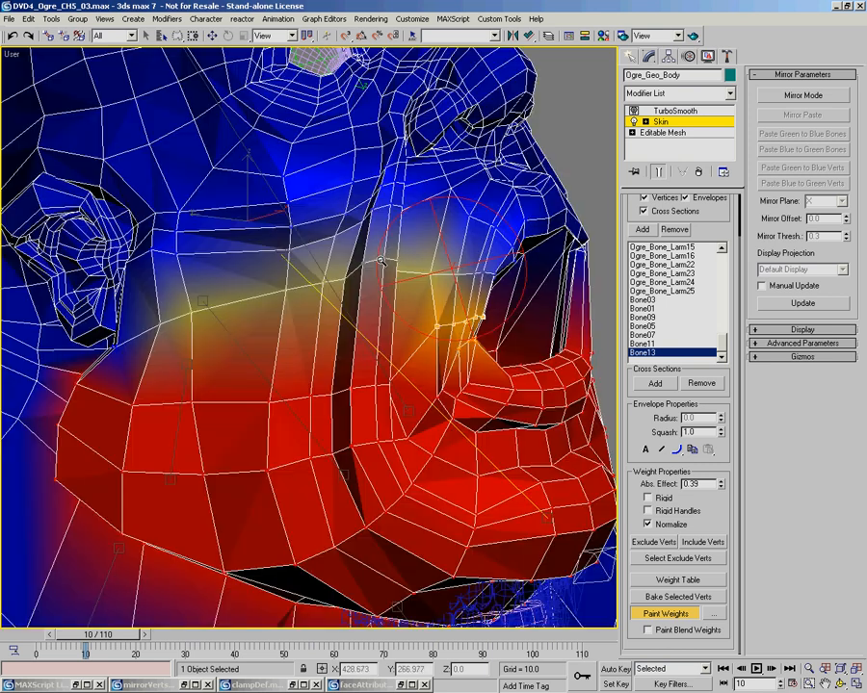
mouse_move(433, 265)
mouse_down()
mouse_move(401, 271)
mouse_move(404, 296)
mouse_up()
Step: Paint soft jaw-bone weight onto the cheek vertices directly in front of the ear and beside the earlobe
mouse_move(403, 297)
alt+middle_down()
mouse_move(387, 290)
mouse_move(401, 293)
mouse_move(366, 258)
alt+middle_up()
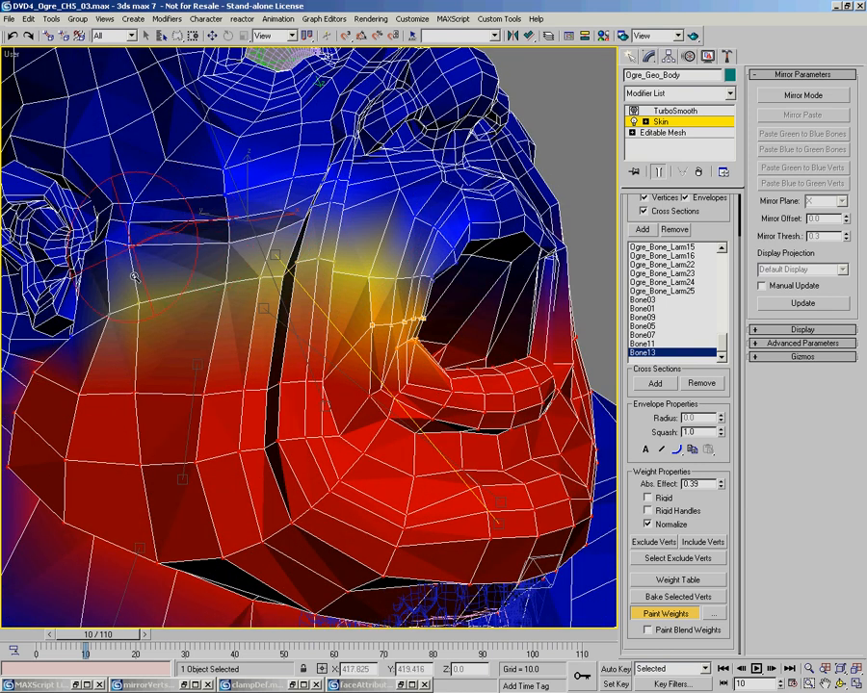
alt+middle_drag(174, 298, 253, 283)
scroll(270, 283, up, 3)
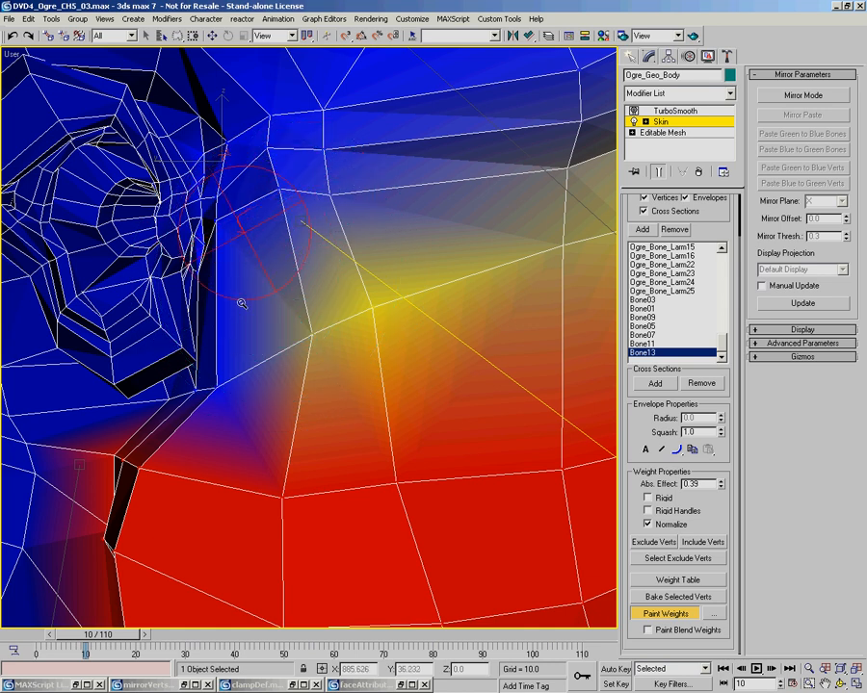
mouse_move(215, 422)
mouse_down()
mouse_move(232, 411)
mouse_move(218, 408)
mouse_move(223, 377)
mouse_move(202, 395)
mouse_move(225, 361)
mouse_up()
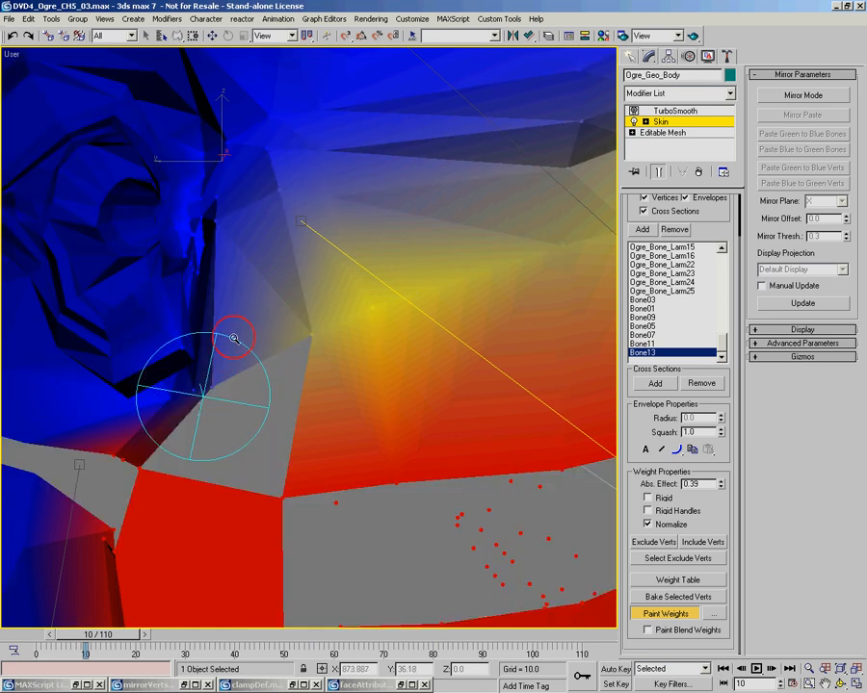
drag(295, 204, 252, 197)
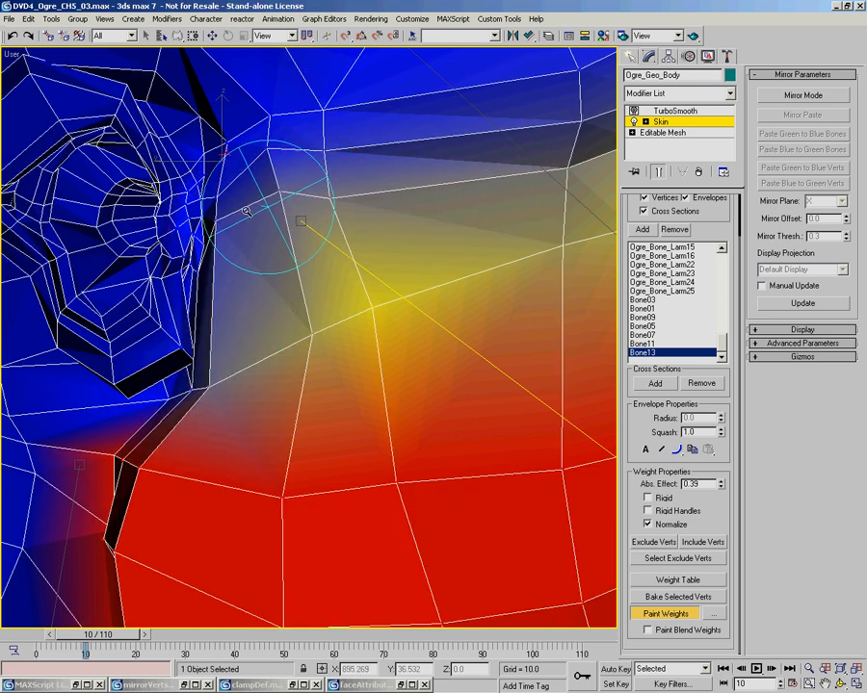
Step: Paint additional jaw-bone weight onto the vertices above the mouth corner and along the top of the cheek fold
middle_drag(424, 351, 272, 326)
scroll(272, 325, down, 2)
alt+middle_drag(449, 328, 382, 329)
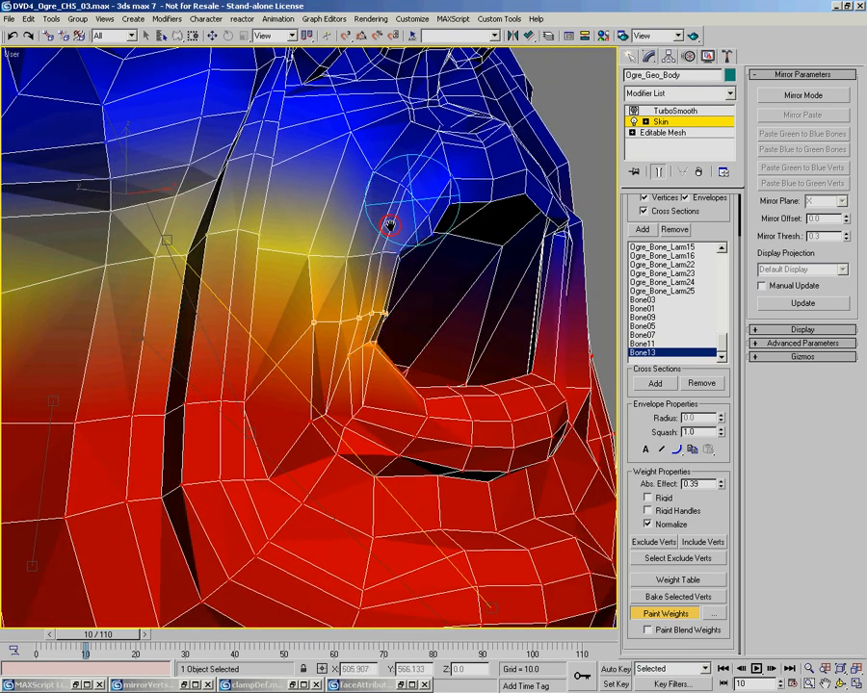
mouse_move(300, 253)
alt+middle_down()
mouse_move(268, 255)
mouse_move(285, 292)
mouse_move(301, 267)
alt+middle_up()
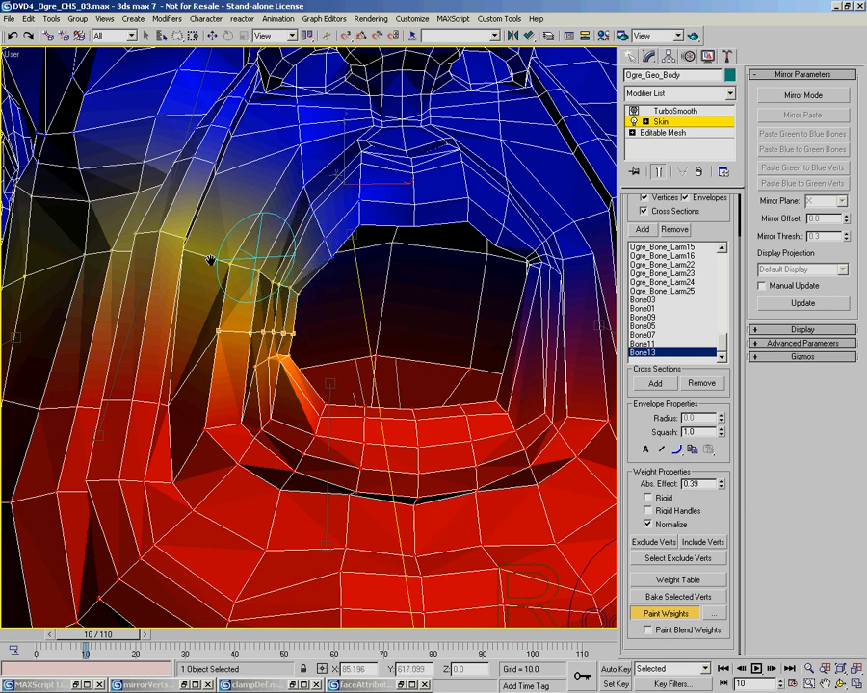
mouse_move(181, 256)
mouse_down()
mouse_move(222, 253)
mouse_move(272, 276)
mouse_up()
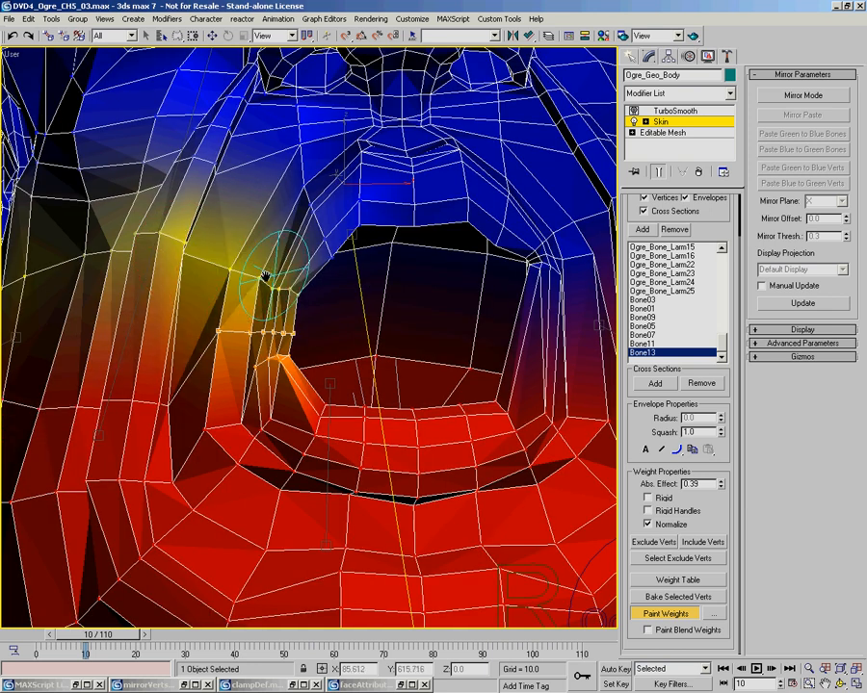
mouse_move(272, 274)
alt+middle_down()
mouse_move(304, 269)
mouse_move(305, 238)
alt+middle_up()
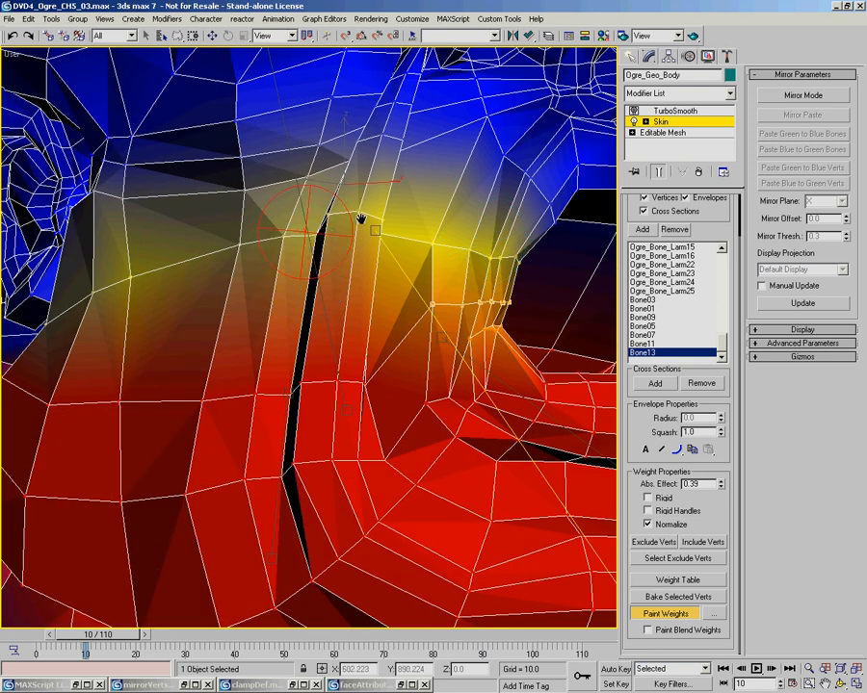
middle_drag(392, 234, 300, 229)
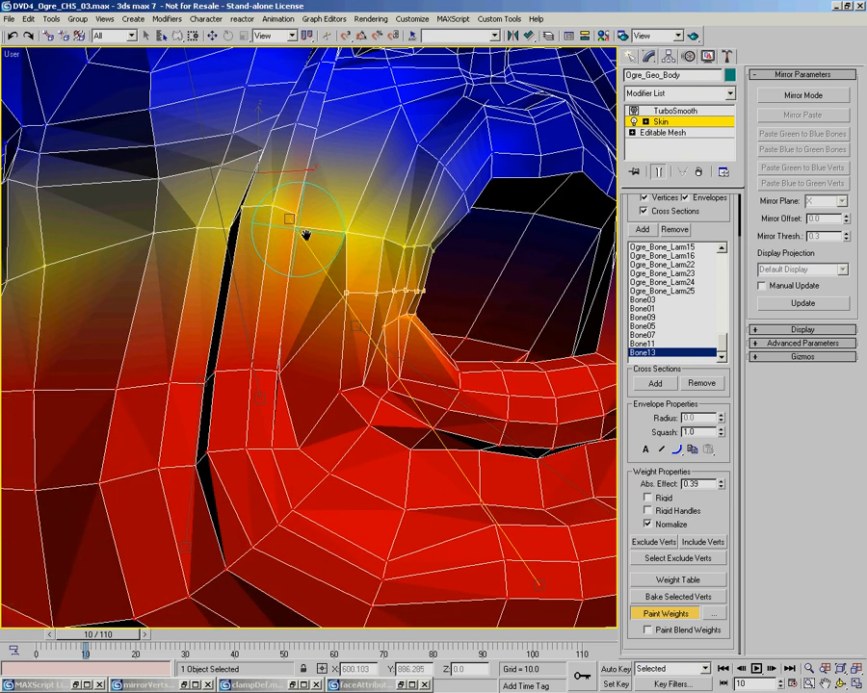
Step: Paint more jaw-bone weight onto the lip vertices at the inner corner of the mouth
scroll(308, 265, down, 5)
alt+middle_drag(307, 287, 239, 280)
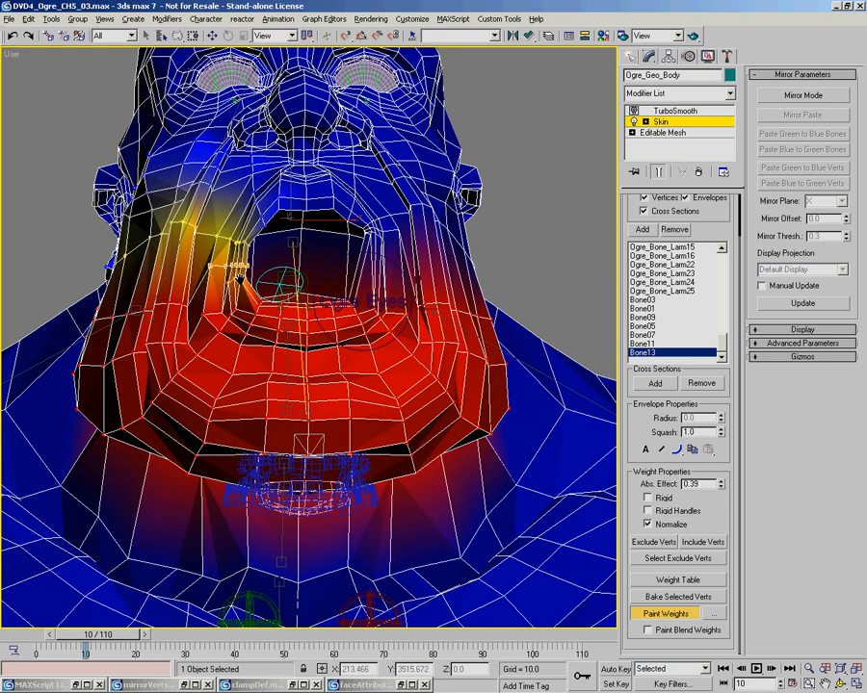
scroll(239, 278, up, 6)
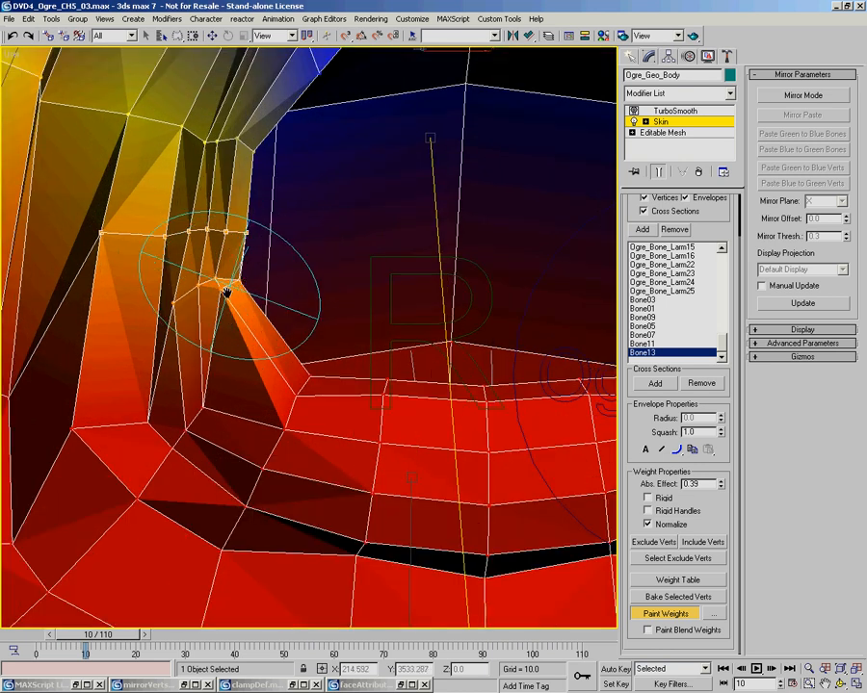
drag(229, 310, 269, 353)
Step: Examine the painted jaw weights across the cheek, ear and mouth from several angles
mouse_move(268, 352)
middle_down()
mouse_move(260, 298)
mouse_move(287, 305)
middle_up()
scroll(259, 287, down, 3)
scroll(284, 304, down, 4)
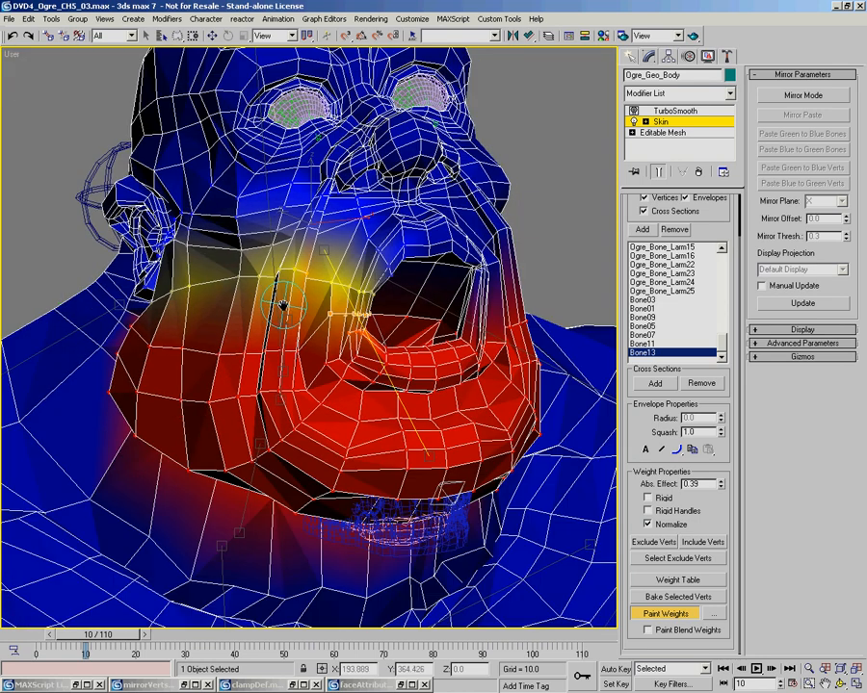
mouse_move(328, 289)
alt+middle_down()
mouse_move(350, 395)
mouse_move(428, 436)
alt+middle_up()
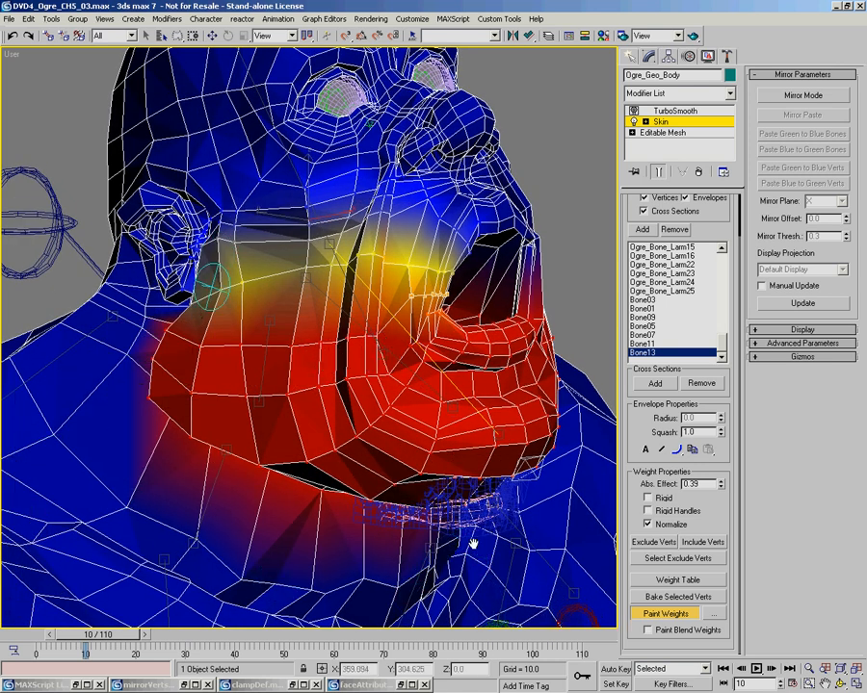
alt+middle_drag(296, 329, 316, 334)
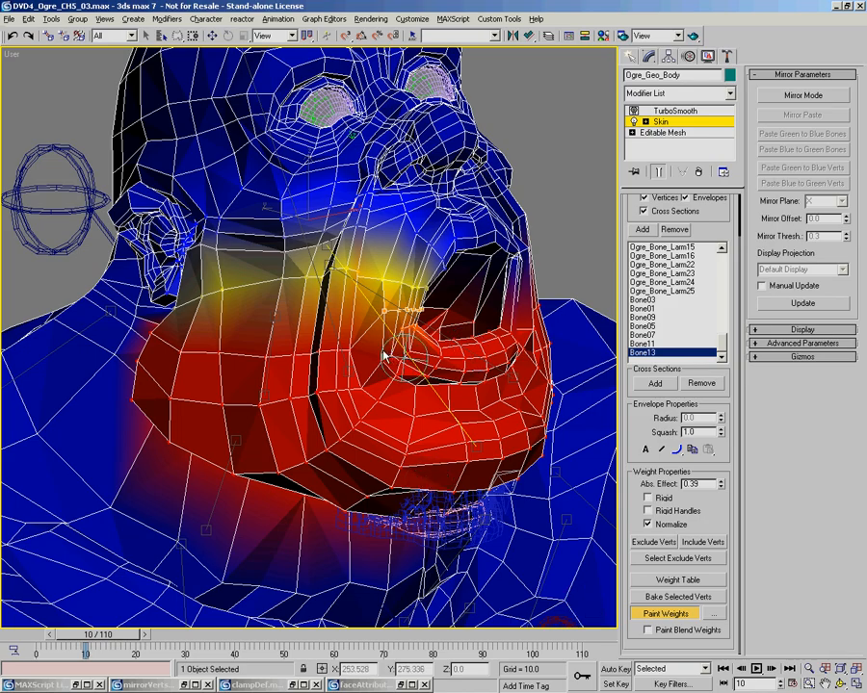
alt+middle_drag(385, 356, 398, 289)
mouse_move(286, 318)
alt+middle_down()
mouse_move(257, 309)
mouse_move(176, 320)
mouse_move(193, 290)
mouse_move(255, 315)
mouse_move(279, 298)
alt+middle_up()
alt+middle_drag(375, 322, 315, 310)
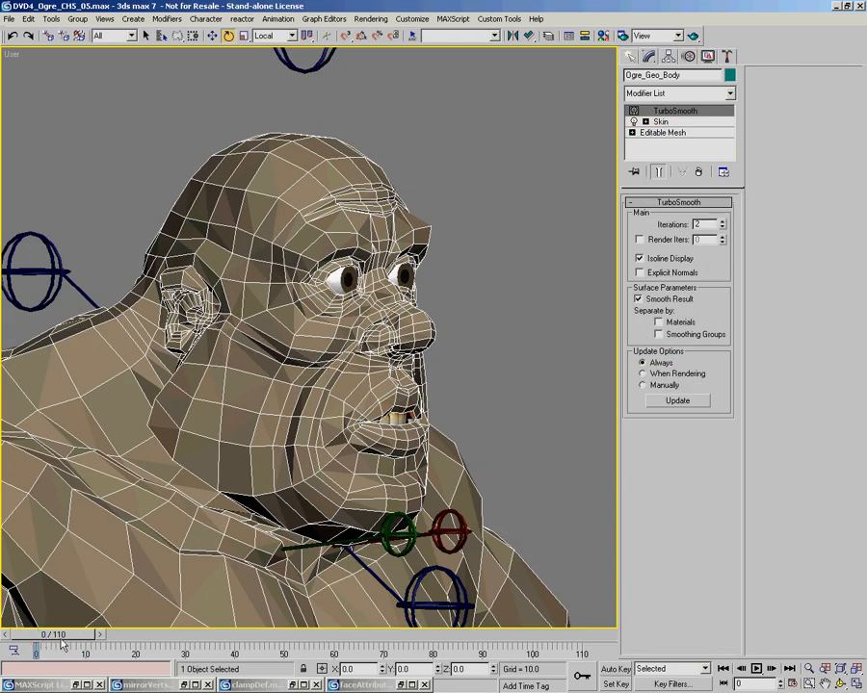
Step: Scrub the test animation back and forth from frame 0 to examine how the teeth follow the opening mouth
drag(82, 643, 142, 641)
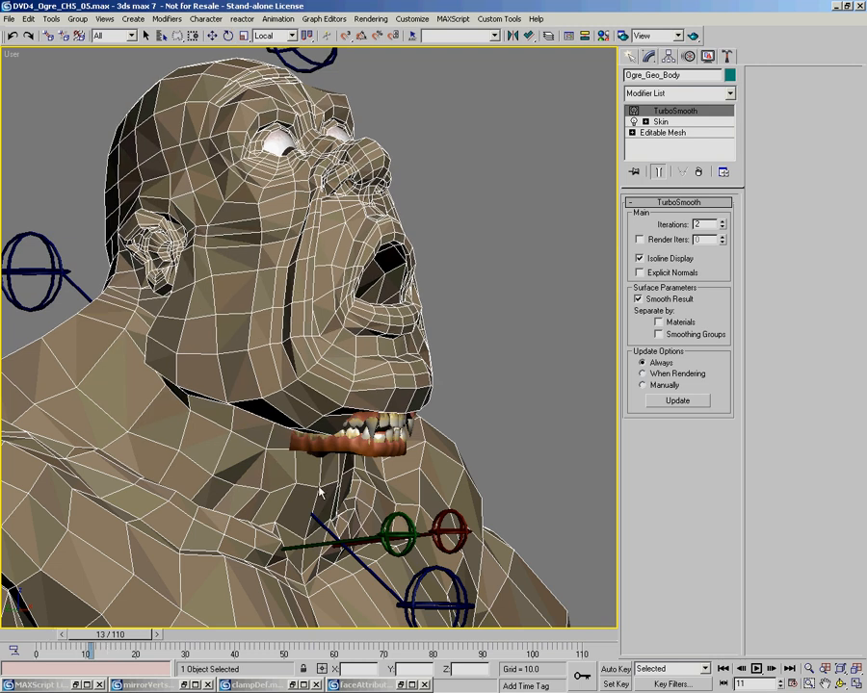
ctrl+alt+middle_drag(352, 315, 129, 637)
drag(109, 643, 135, 626)
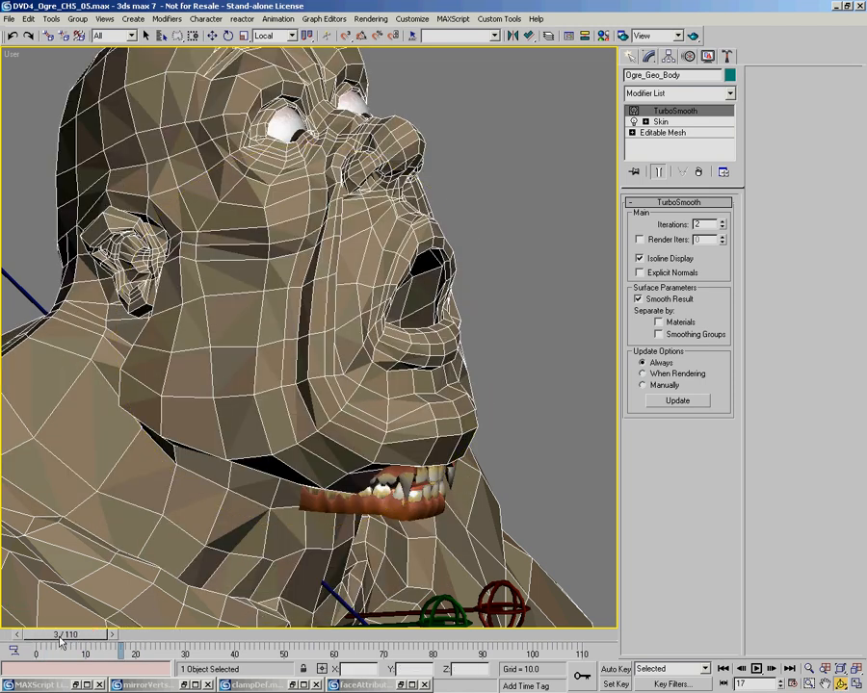
drag(79, 638, 10, 635)
Step: Switch the viewport to wireframe display and select the upper gum and teeth inside the ogre's mouth
drag(279, 274, 401, 390)
mouse_move(401, 393)
alt+middle_down()
mouse_move(389, 379)
mouse_move(397, 409)
alt+middle_up()
middle_drag(397, 408, 383, 356)
ctrl+alt+middle_drag(432, 418, 431, 415)
drag(431, 415, 415, 359)
key(F3)
right_click(558, 351)
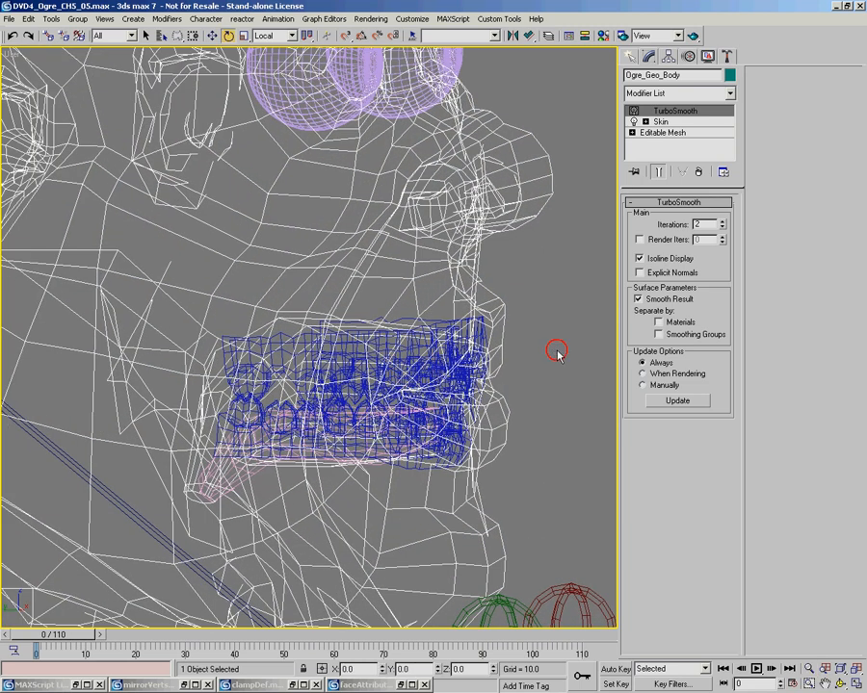
click(558, 351)
click(412, 352)
scroll(414, 383, down, 5)
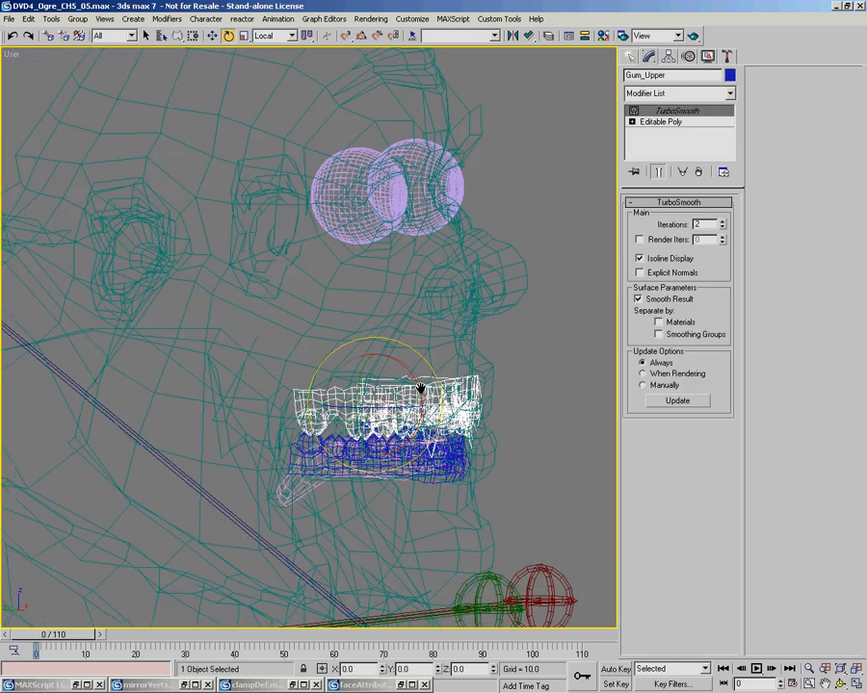
Step: Unhide the Ogre Rig layer and link the upper gum and teeth to the head bone
key(l)
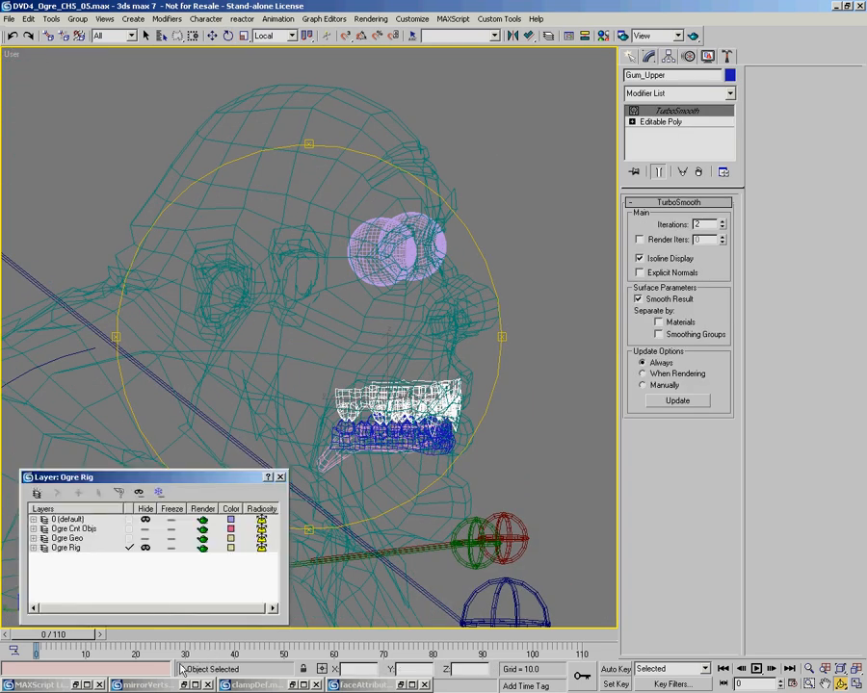
click(145, 549)
alt+middle_drag(347, 422, 395, 414)
right_click(440, 384)
click(481, 287)
drag(400, 409, 268, 221)
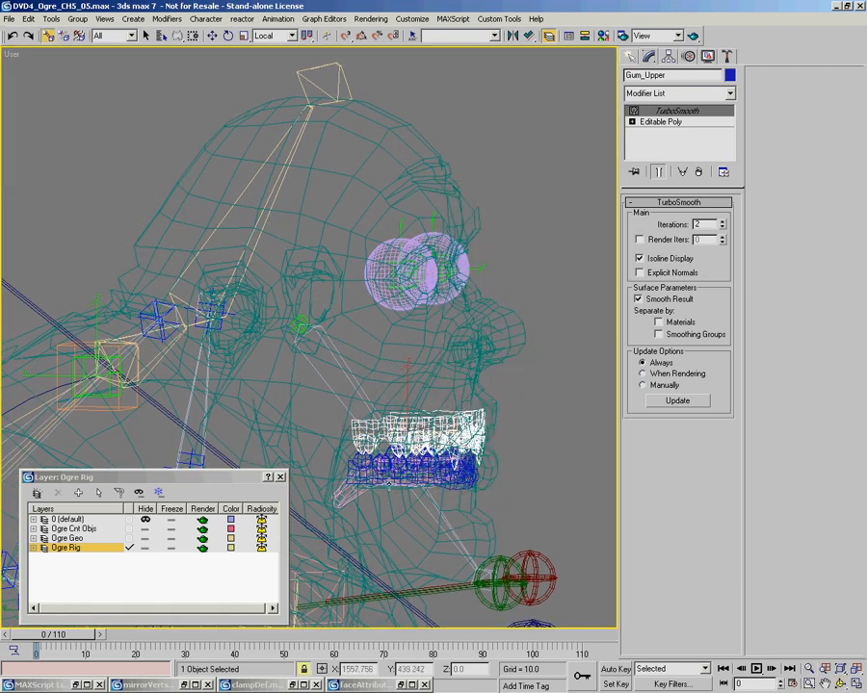
Step: Select the lower gum together with the tongue and link both objects to the jaw bone
scroll(388, 504, up, 6)
click(338, 382)
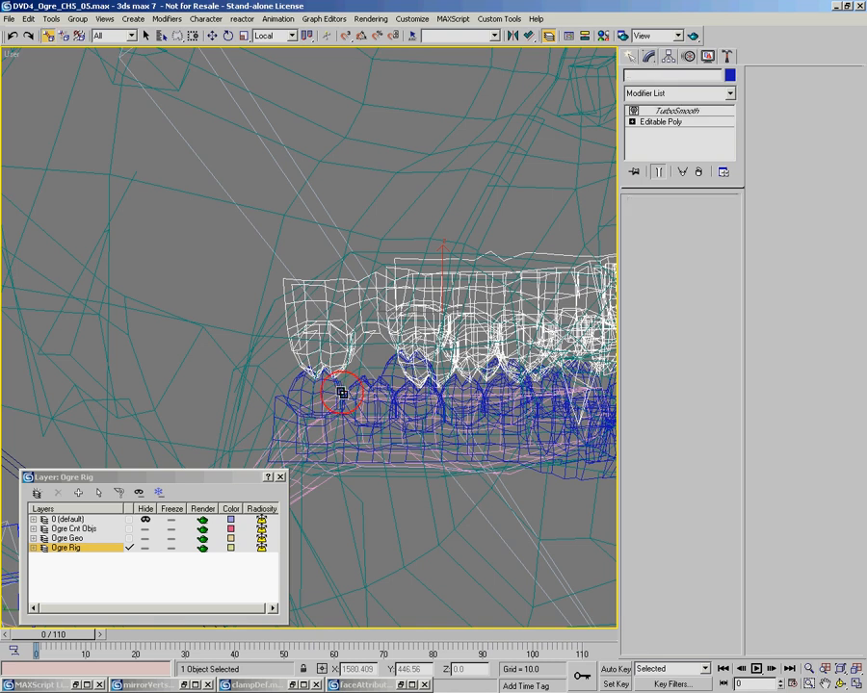
ctrl+click(311, 487)
scroll(399, 441, down, 2)
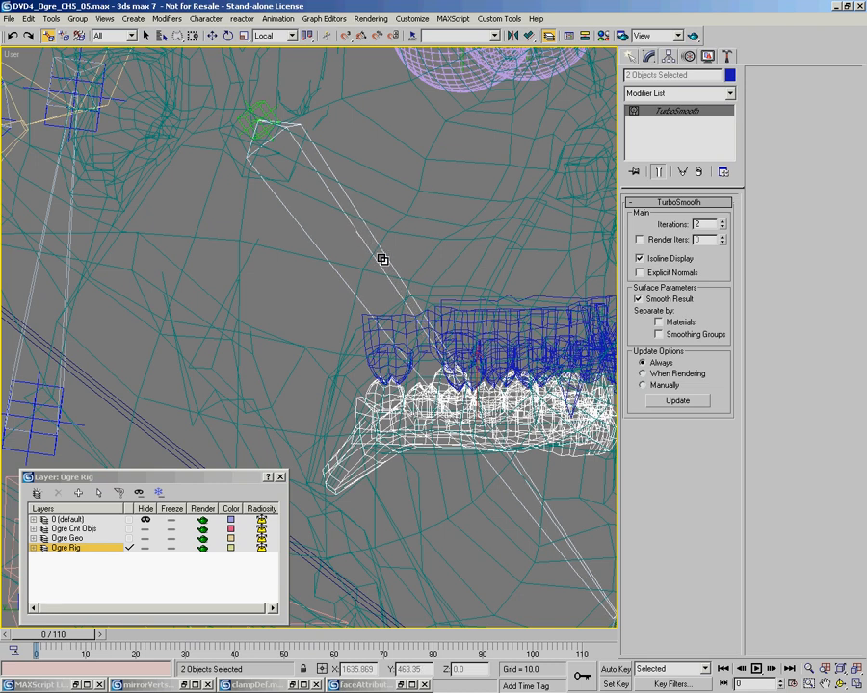
Step: Return the viewport to shaded display and scrub the test animation to frame 10 to open the mouth
key(z)
key(F3)
scroll(312, 296, down, 5)
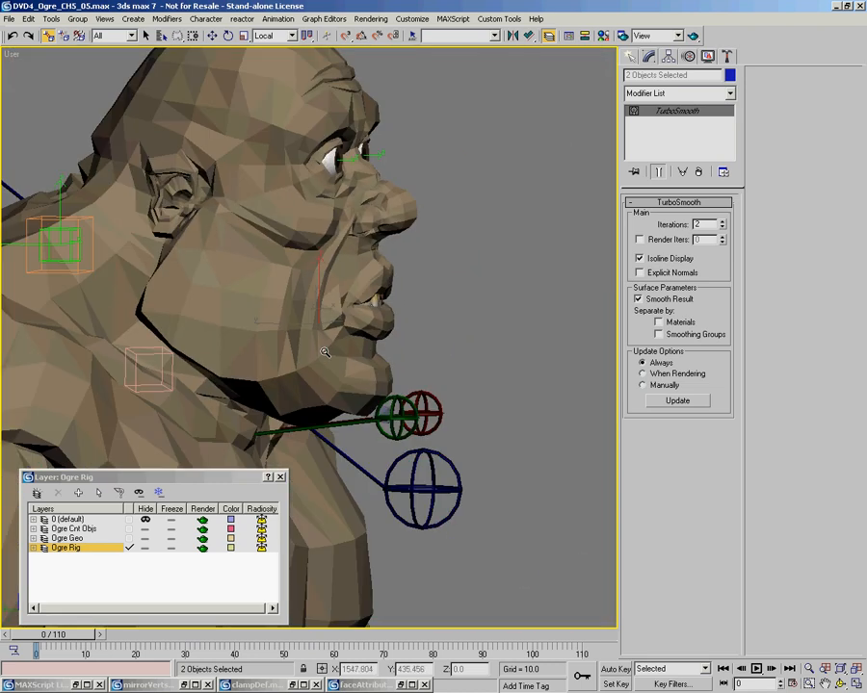
alt+middle_drag(300, 326, 290, 310)
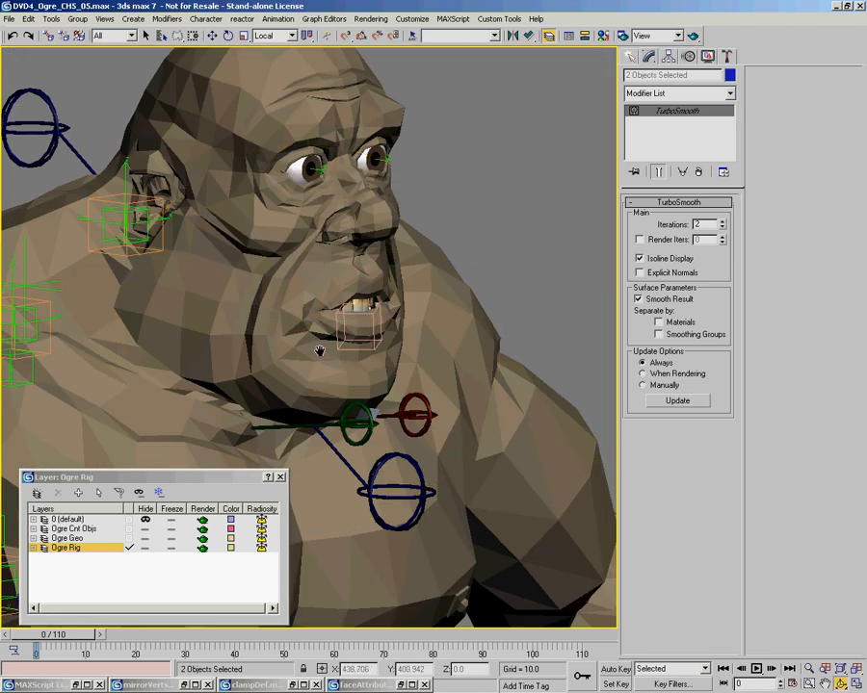
middle_drag(320, 351, 349, 390)
drag(89, 640, 112, 637)
Step: Examine the teeth, gums and lips of the open mouth from the side, front and below at frame 10
middle_drag(349, 236, 333, 332)
alt+middle_drag(387, 336, 365, 265)
scroll(364, 265, up, 3)
mouse_move(362, 339)
alt+middle_down()
mouse_move(356, 345)
mouse_move(359, 253)
mouse_move(243, 279)
mouse_move(398, 278)
mouse_move(284, 276)
mouse_move(337, 291)
mouse_move(410, 289)
mouse_move(358, 294)
alt+middle_up()
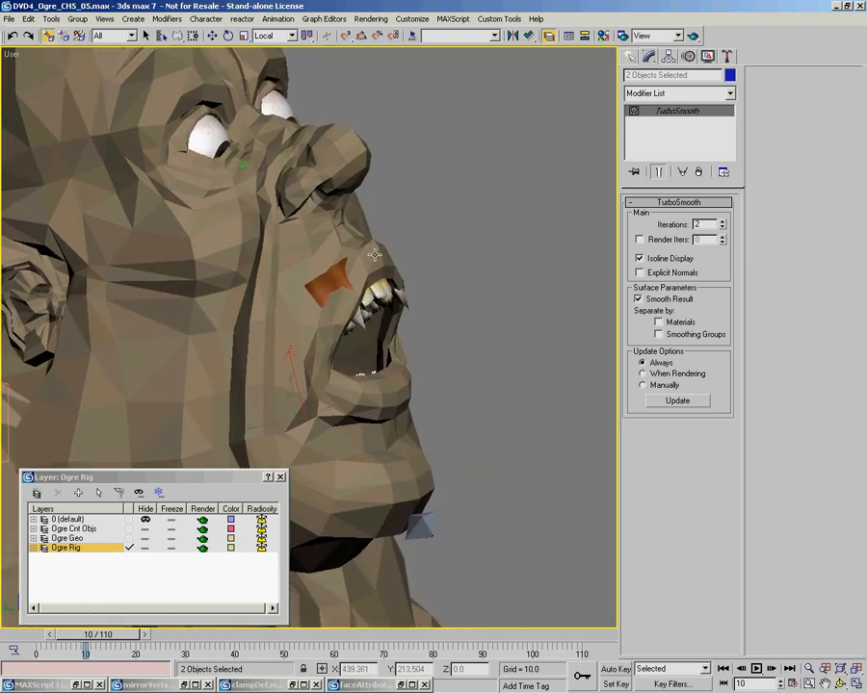
alt+middle_drag(366, 399, 368, 421)
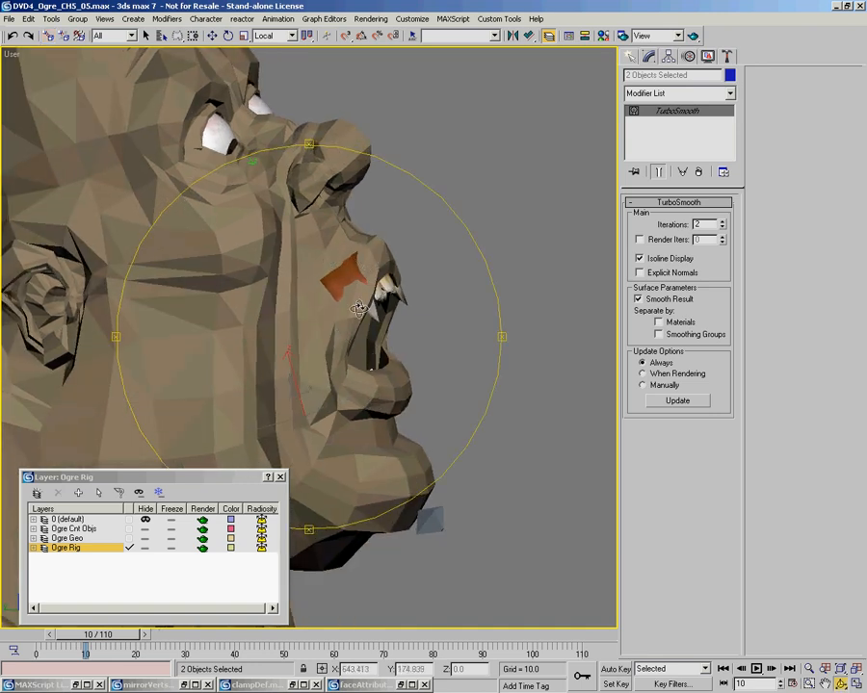
alt+middle_drag(387, 356, 372, 292)
alt+middle_drag(360, 336, 302, 324)
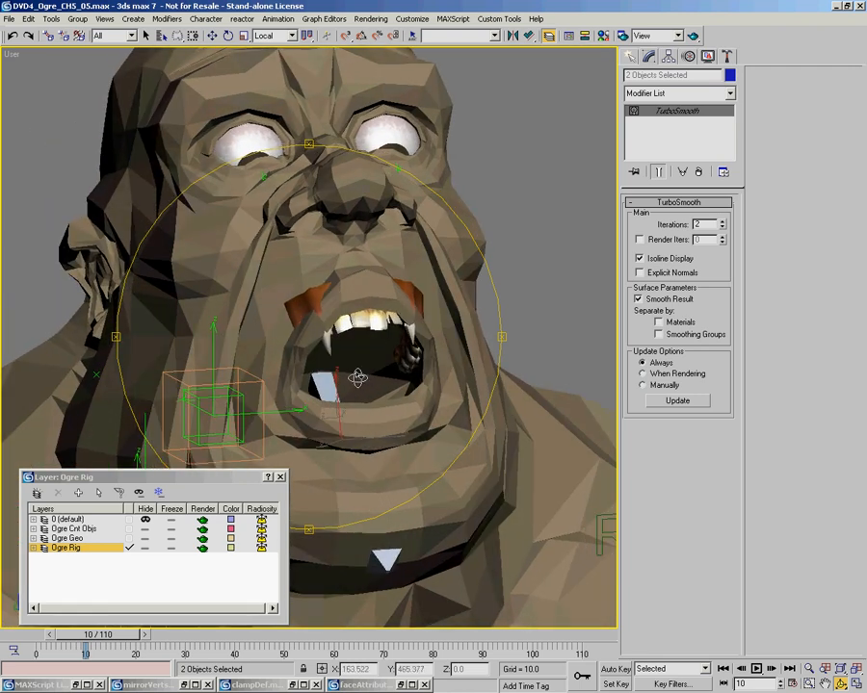
alt+middle_drag(333, 387, 309, 228)
alt+middle_drag(404, 413, 381, 391)
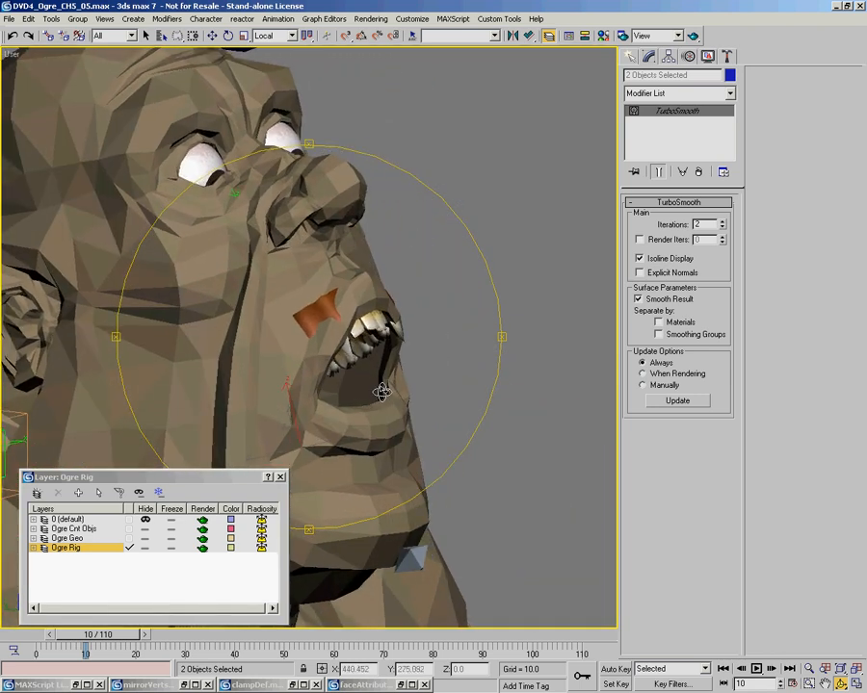